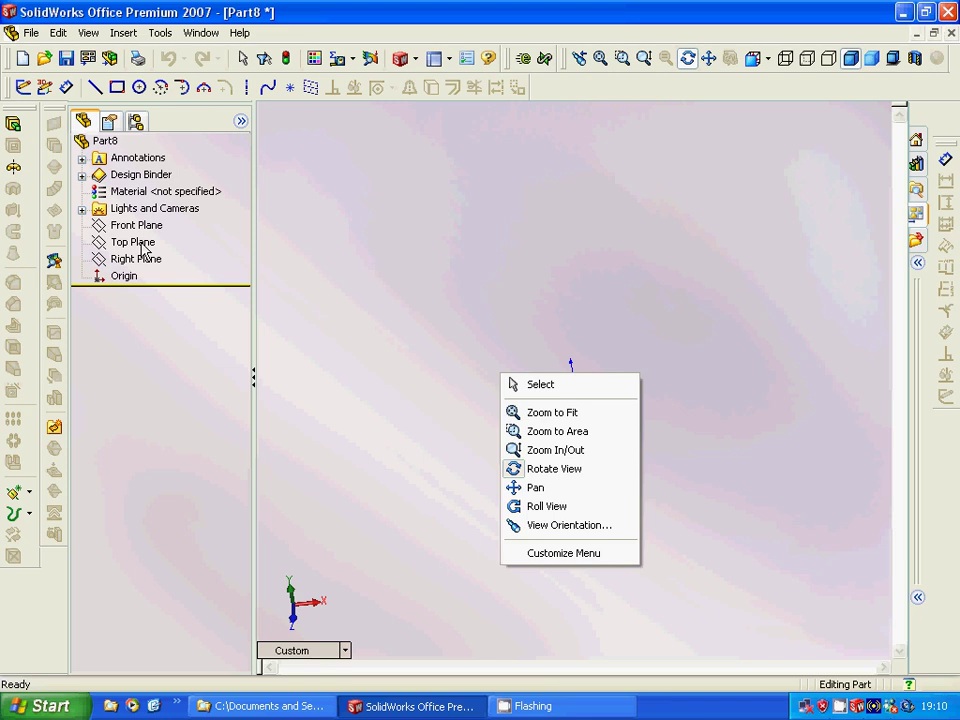
Sketch a circle with a 15 mm radius centred on the origin of the Top Plane and close the sketch
left_click(138, 243)
left_click(22, 87)
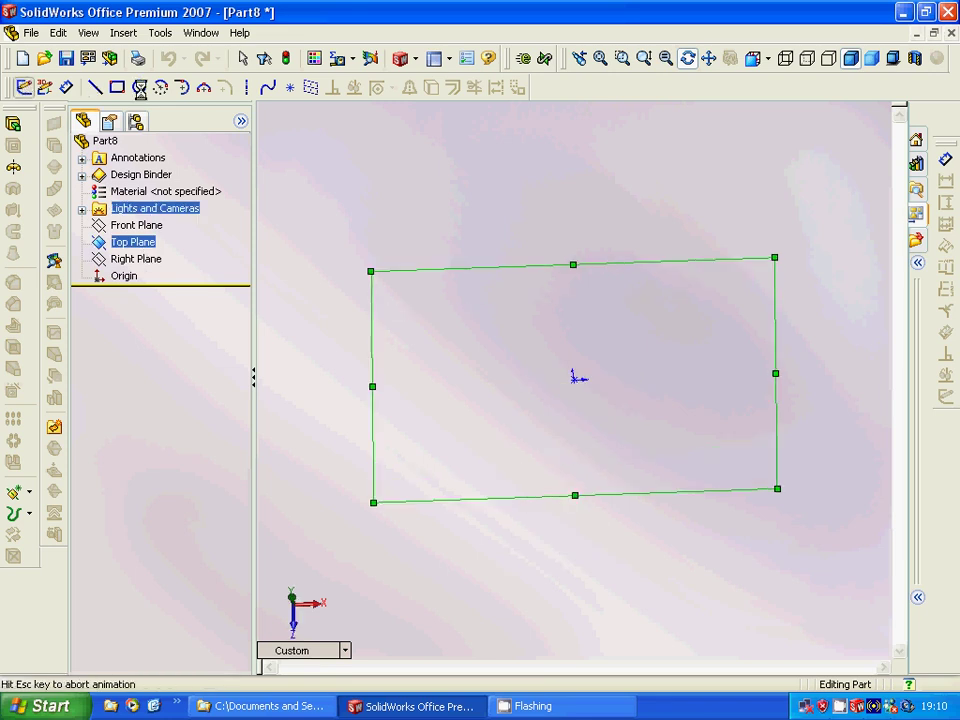
left_click(140, 90)
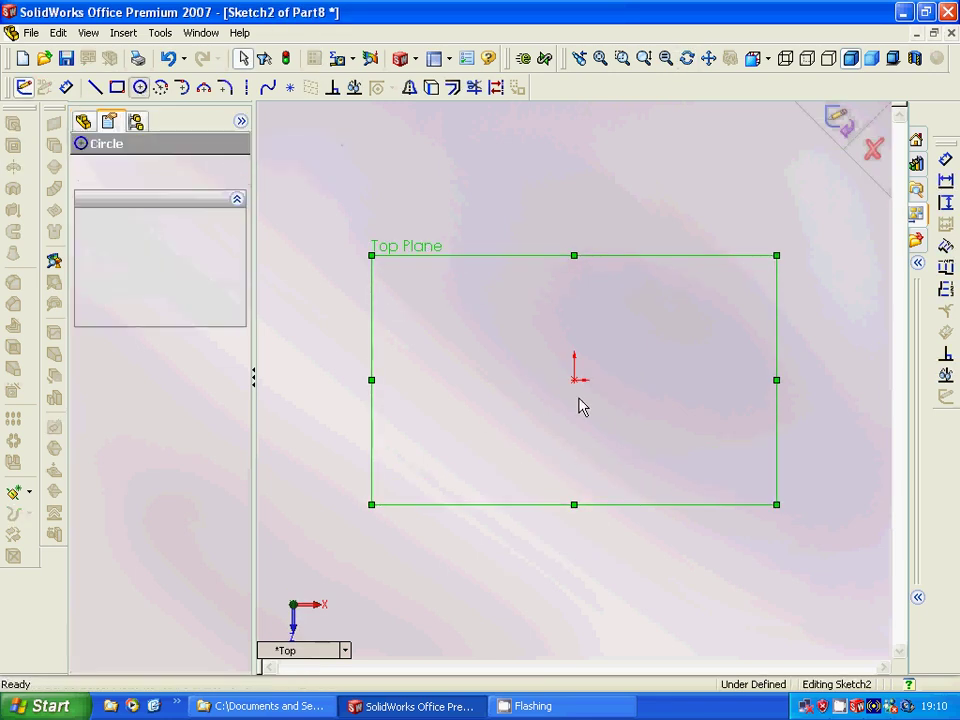
left_click_drag(574, 380, 583, 413)
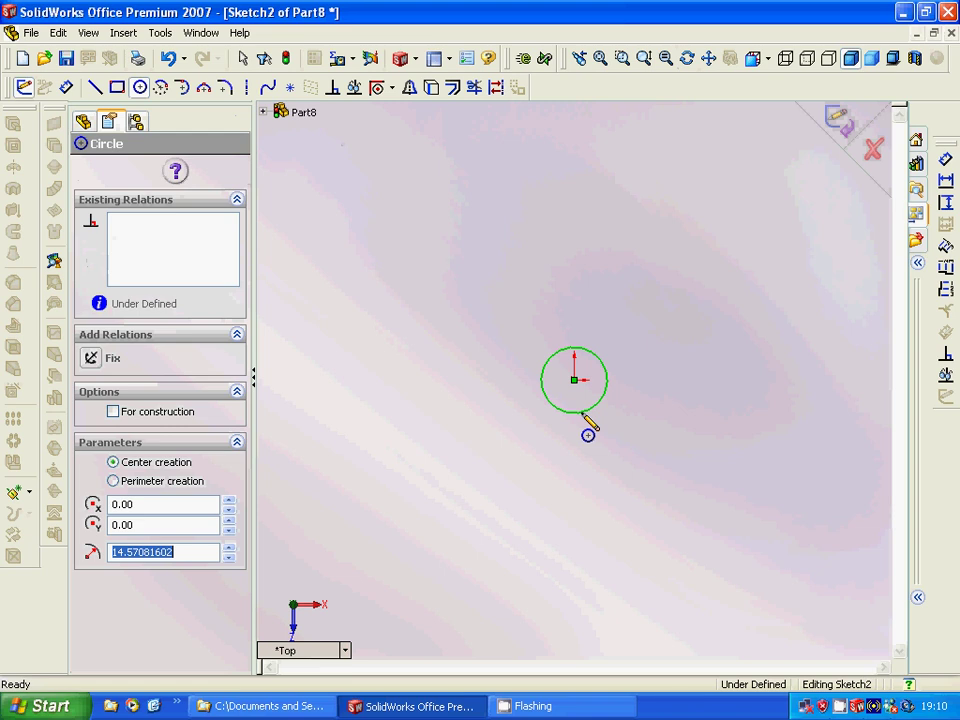
type("1")
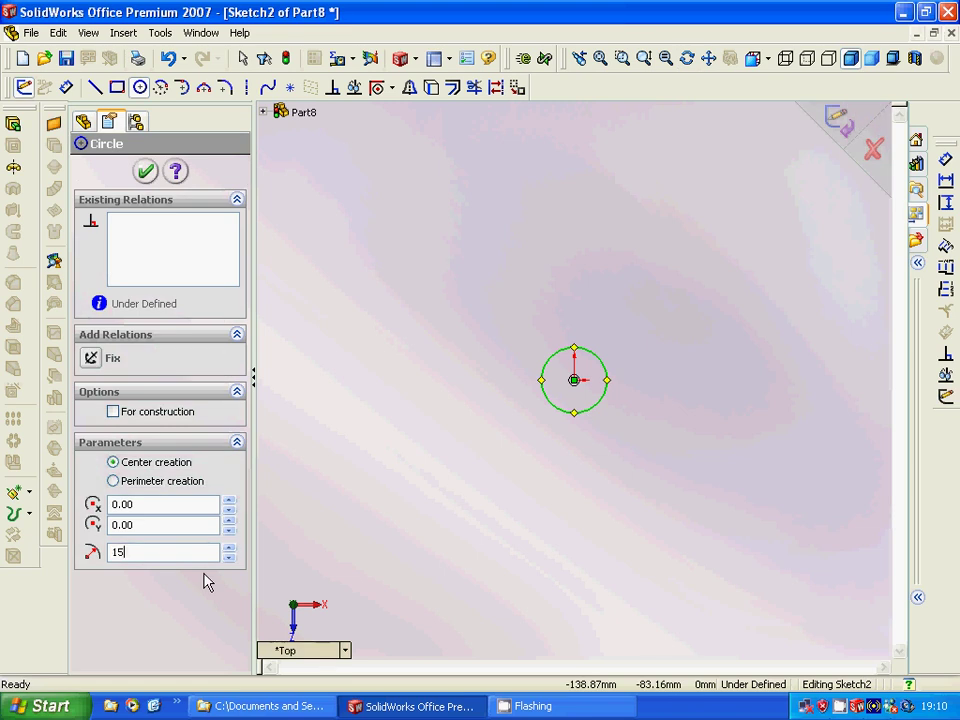
type("5")
key("Return")
left_click(147, 173)
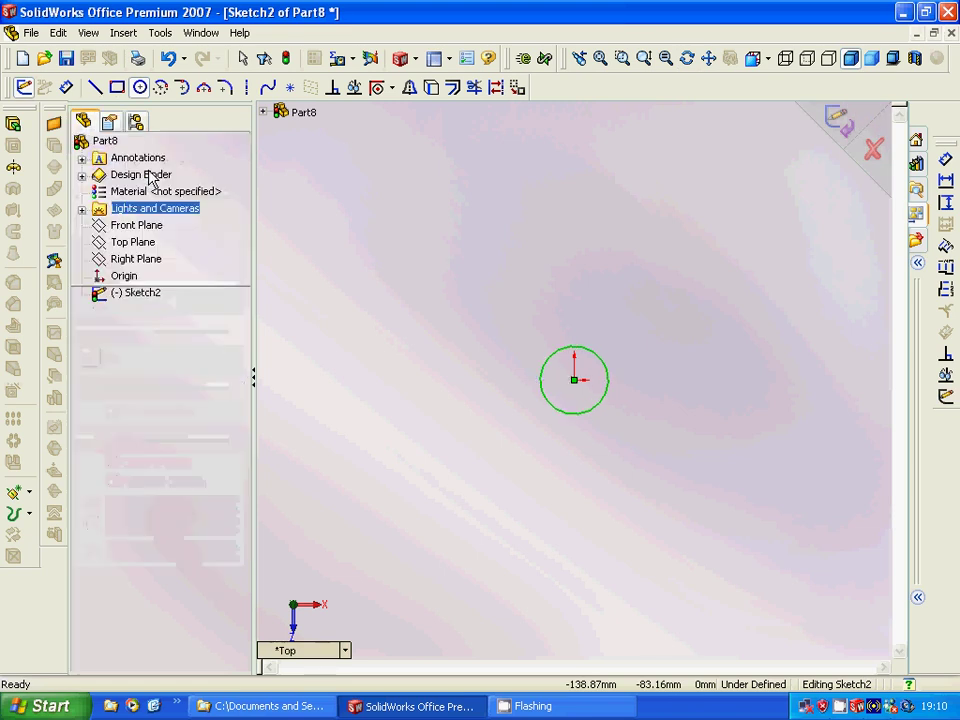
left_click(23, 87)
Start a blind extrusion of the circle with a depth of 50 mm
left_click(13, 127)
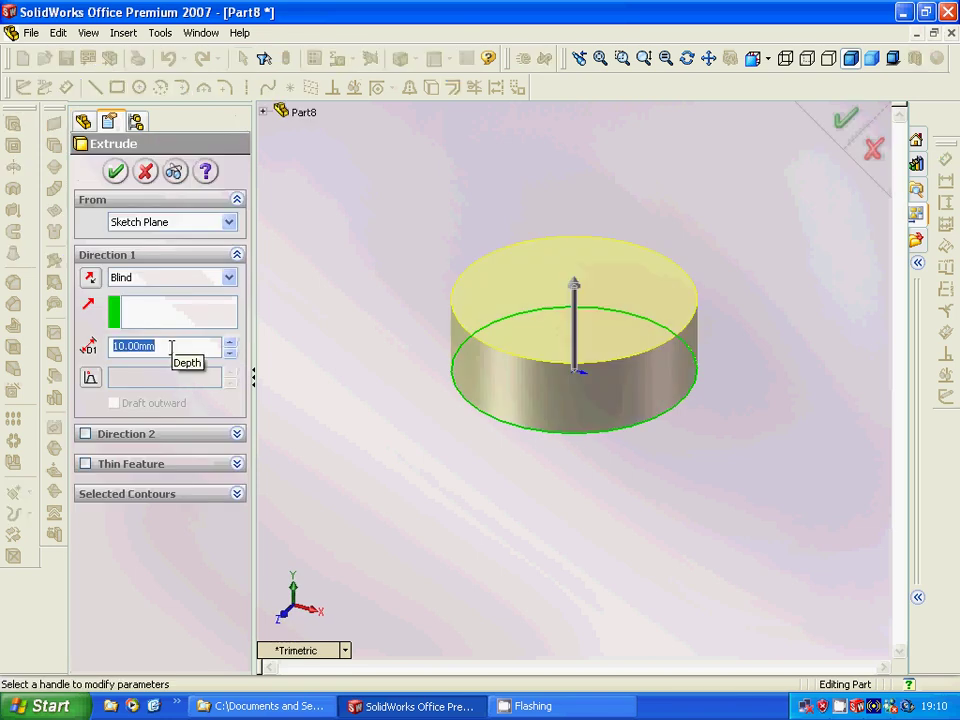
type("50")
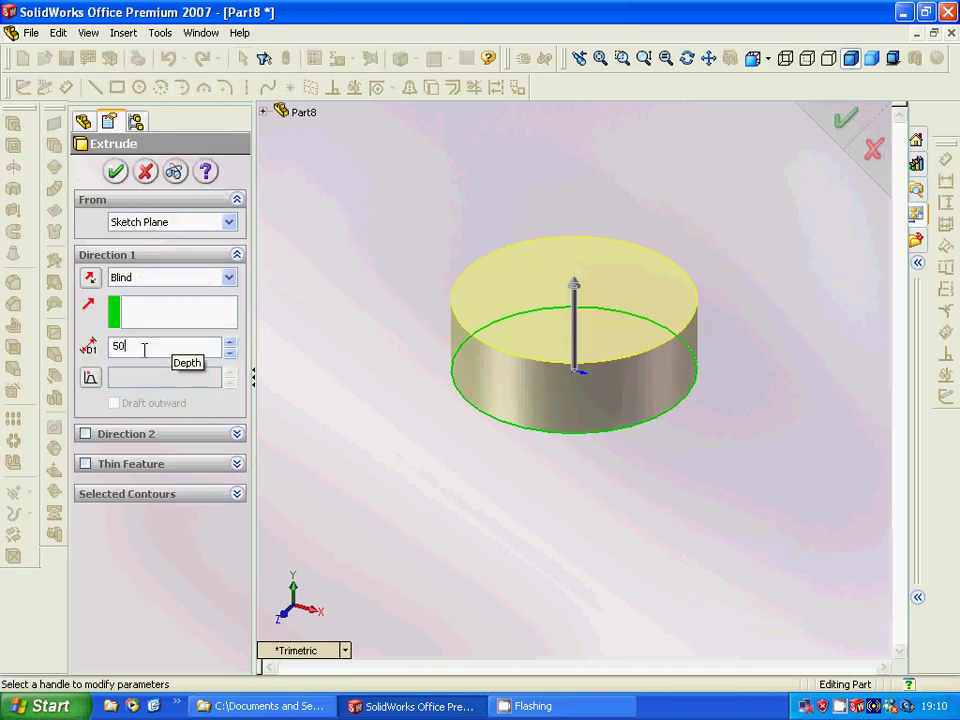
key("Return")
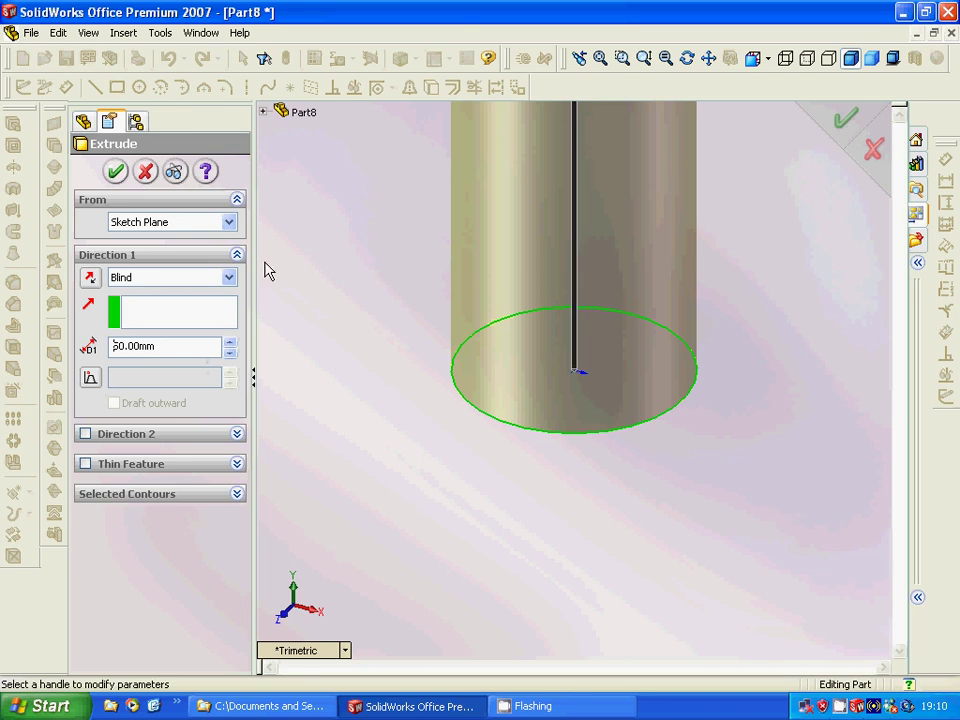
left_click(600, 60)
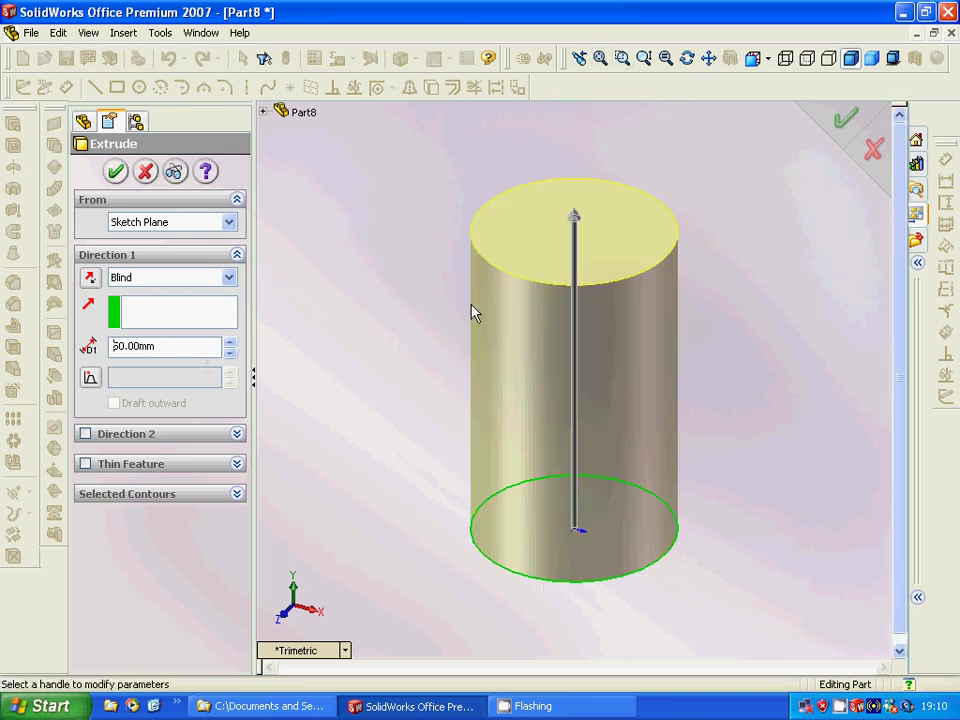
Set the extrusion depth to 30 mm and complete the cylinder
double_click(167, 349)
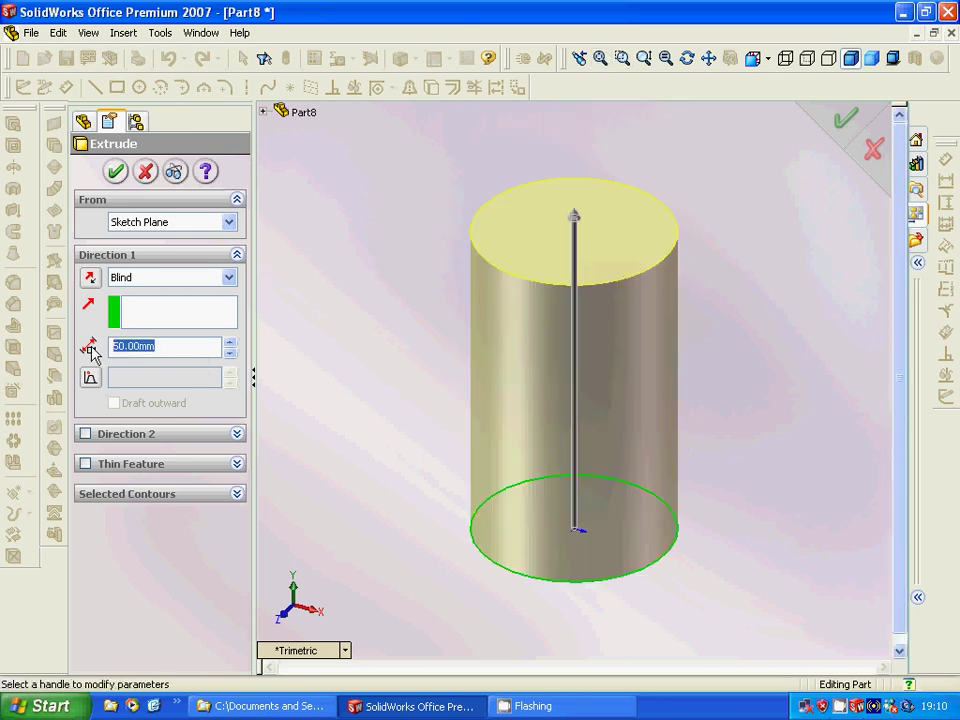
type("30")
key("Return")
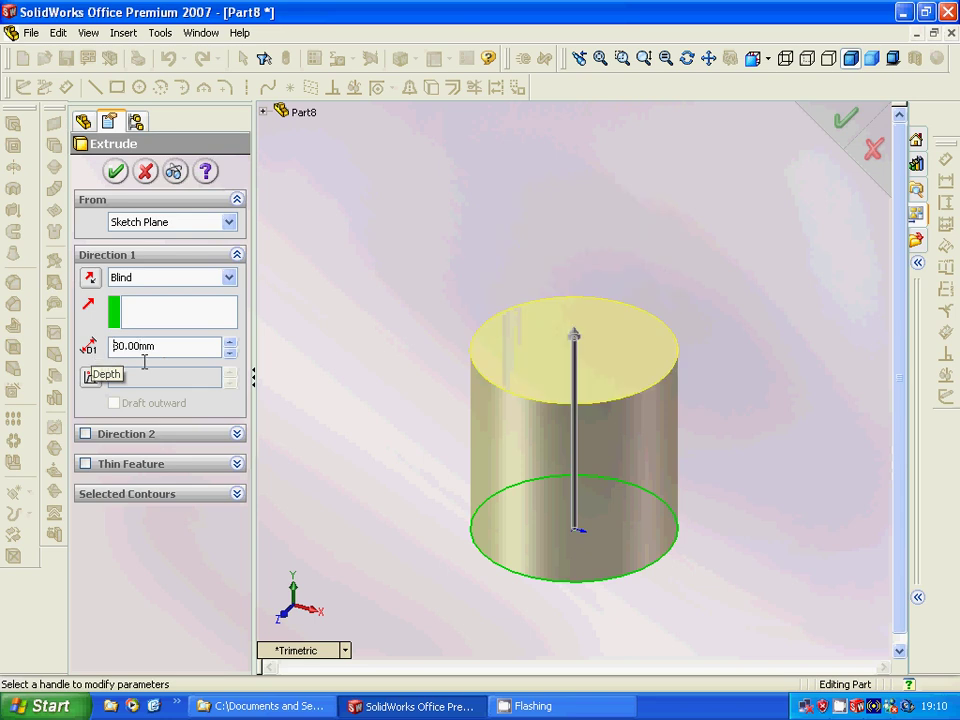
left_click(117, 172)
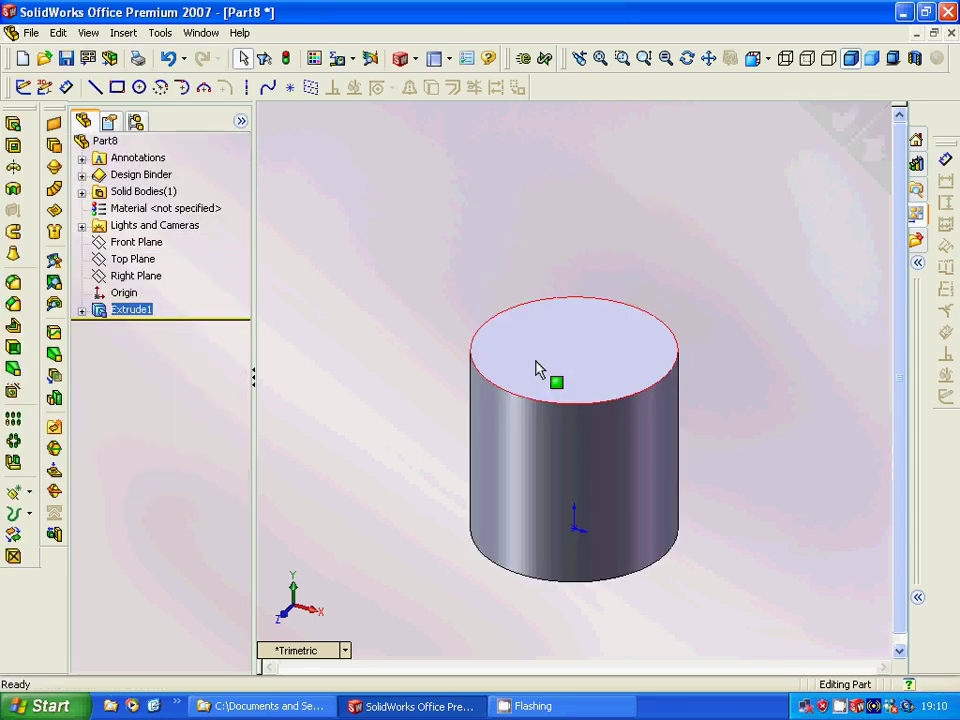
Open a new sketch on the cylinder's top face and show it in the Top view with space around it
left_click(536, 362)
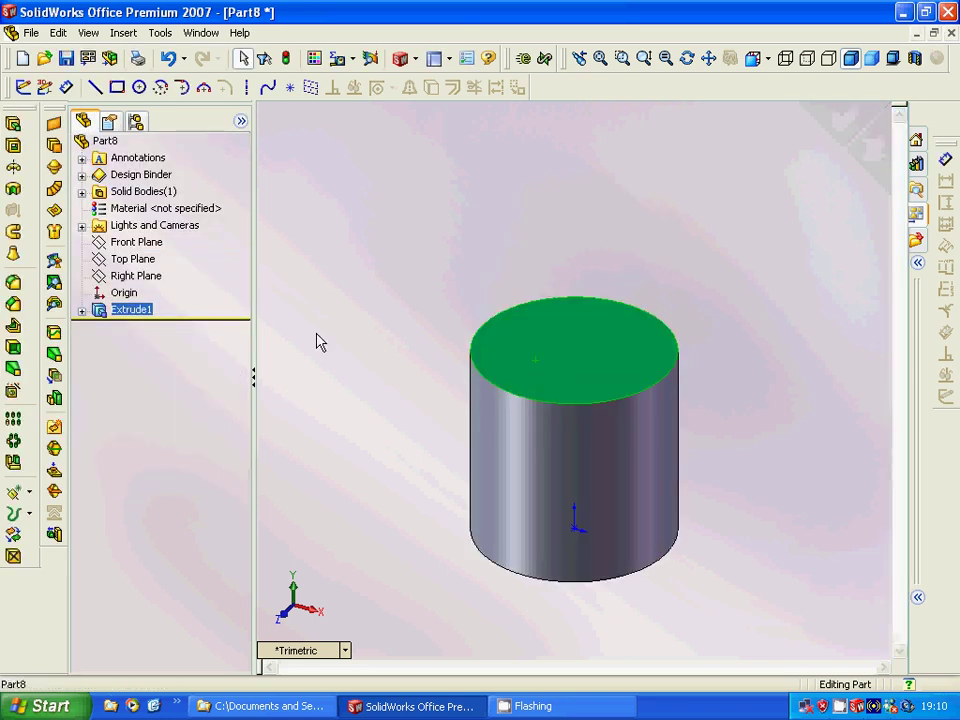
left_click(22, 88)
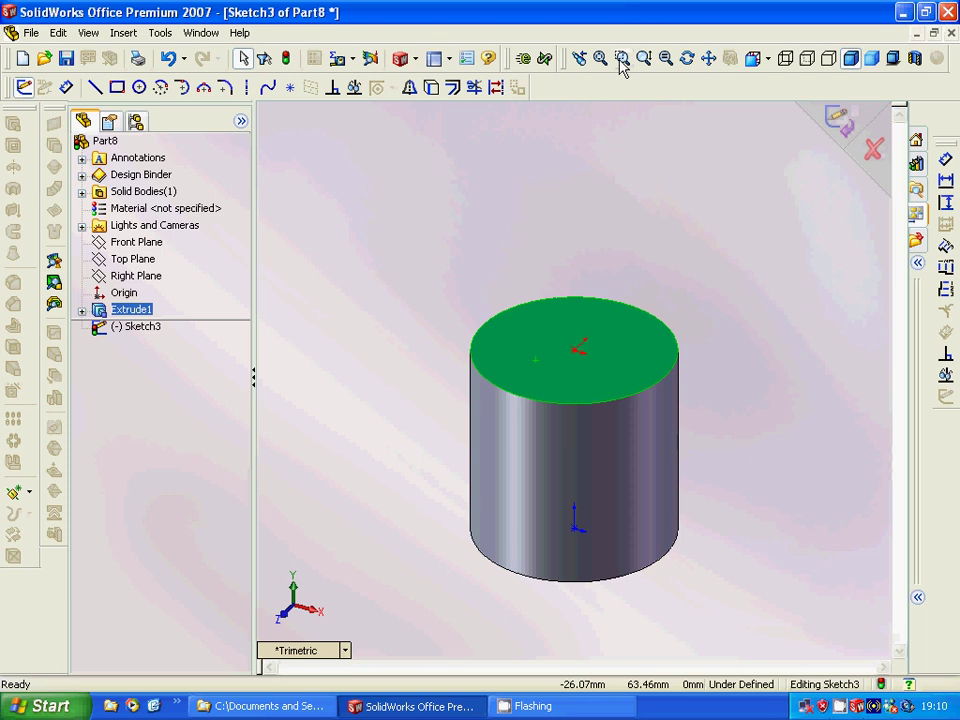
left_click(755, 59)
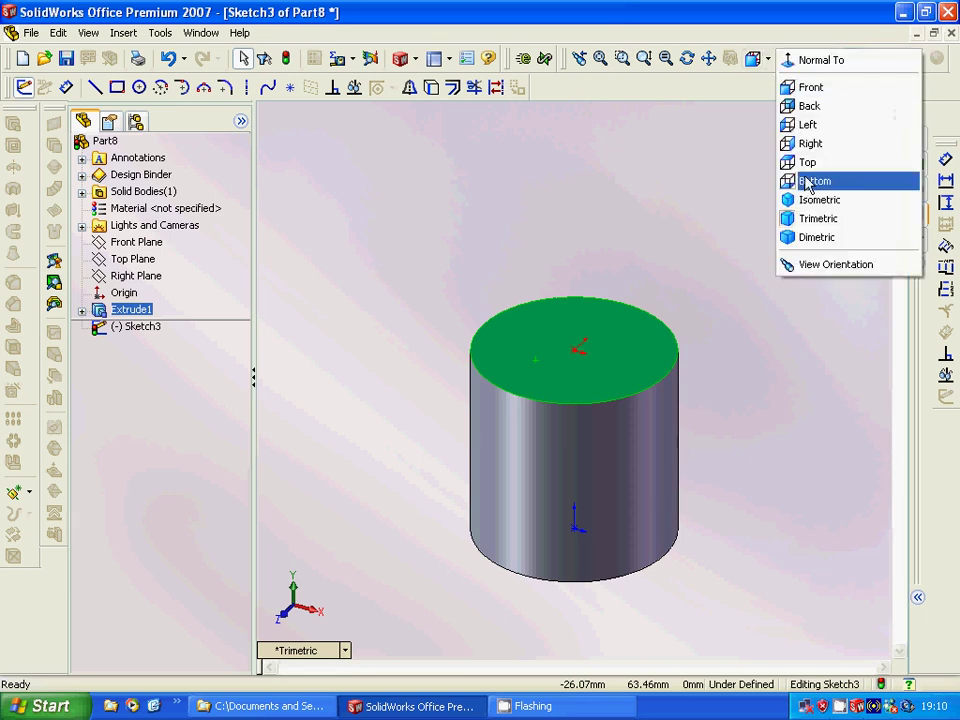
left_click(806, 162)
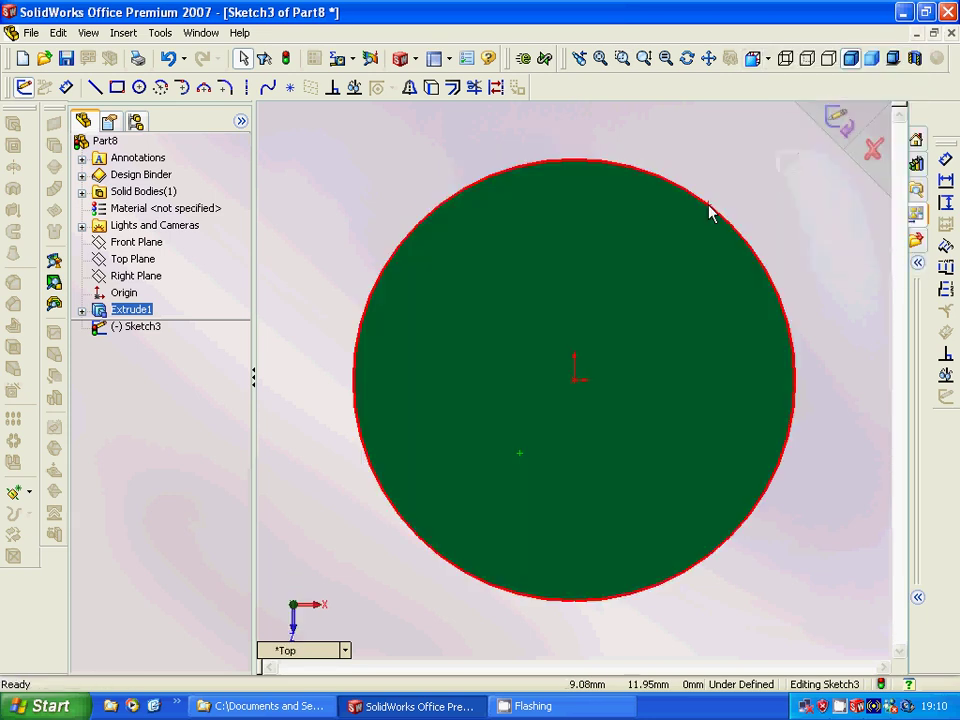
left_click(644, 59)
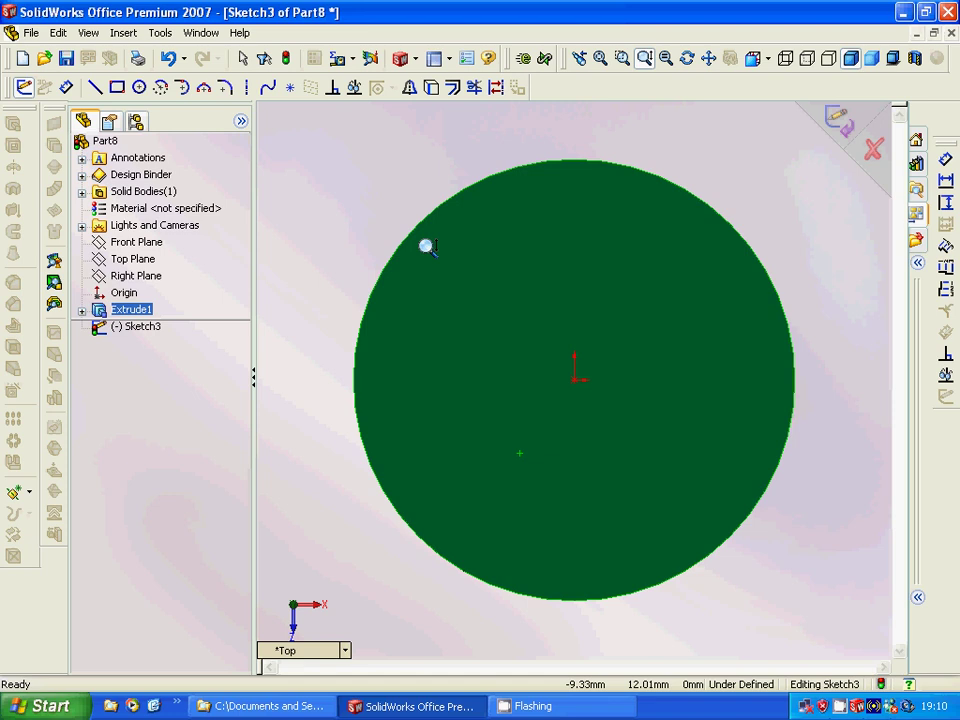
left_click_drag(424, 244, 396, 321)
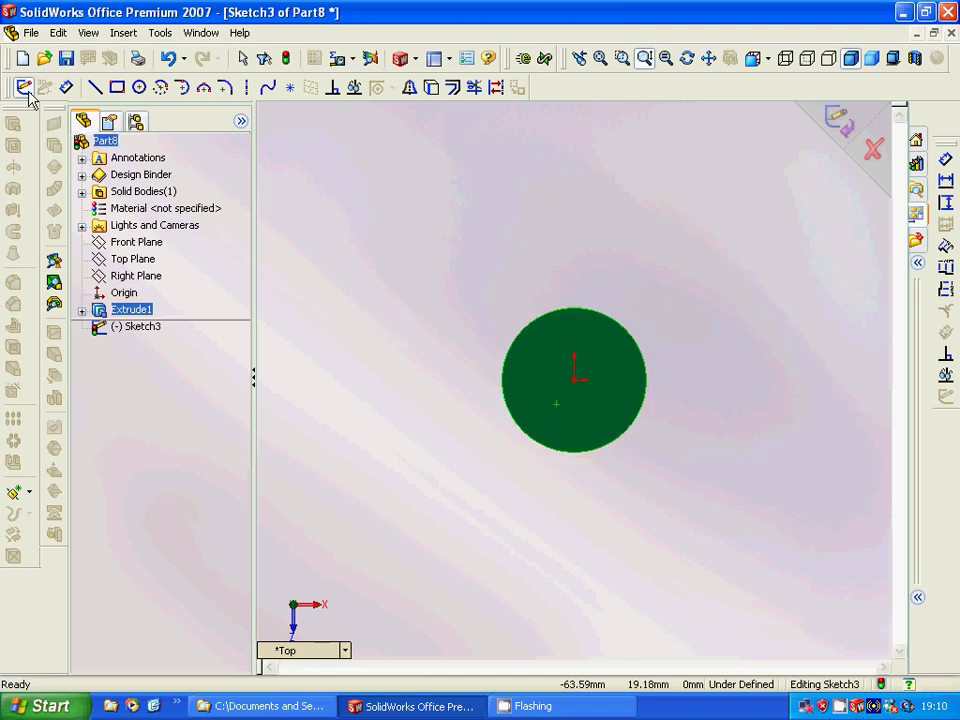
left_click(117, 87)
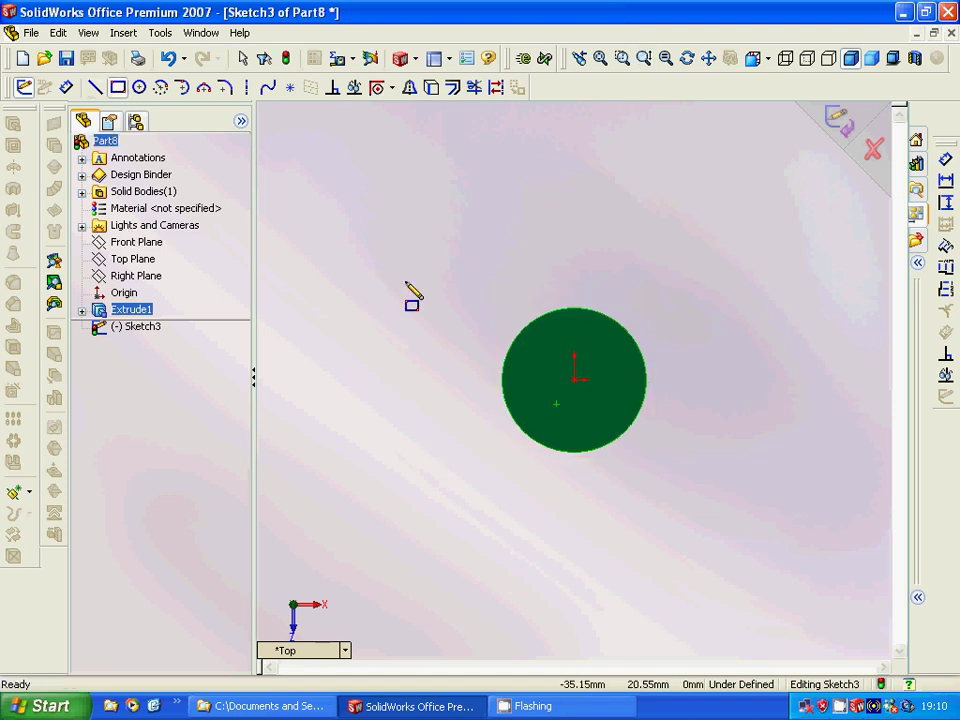
left_click_drag(405, 281, 603, 445)
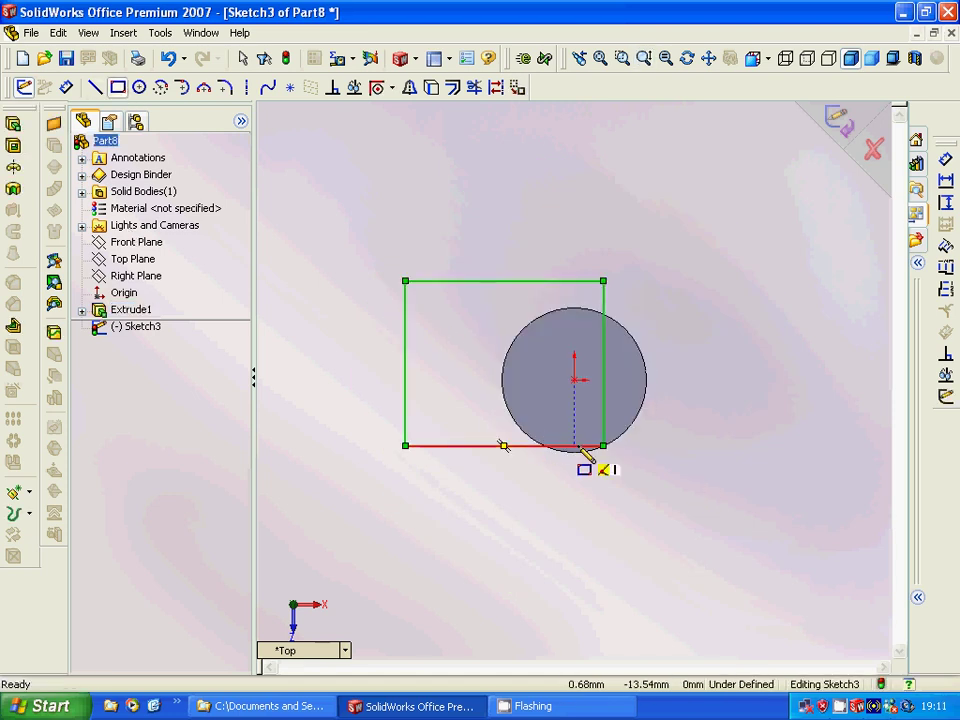
key("ctrl+z")
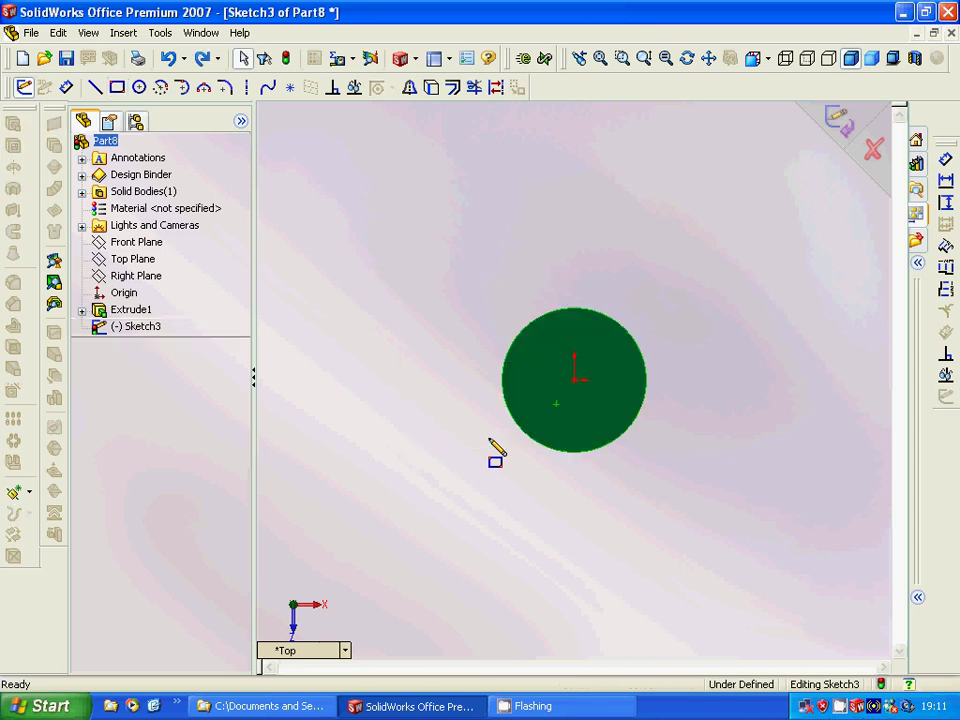
Sketch a rectangle about 55 mm wide and 42 mm high enclosing the cylinder's circular top face
left_click(117, 87)
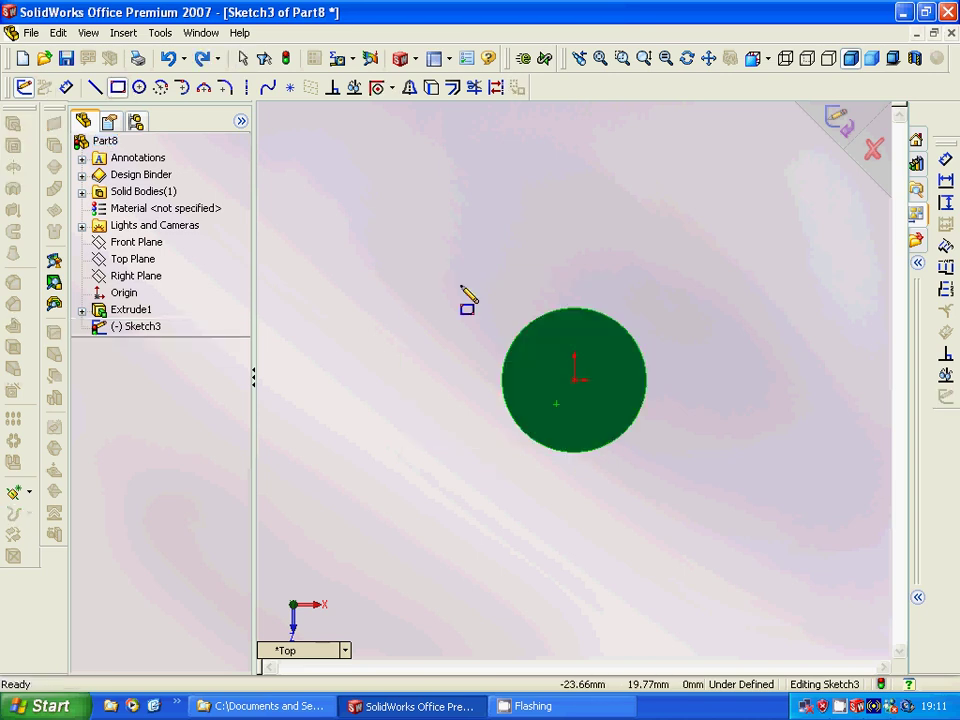
mouse_move(460, 286)
left_mouse_down()
mouse_move(514, 363)
mouse_move(707, 491)
mouse_move(722, 486)
left_mouse_up()
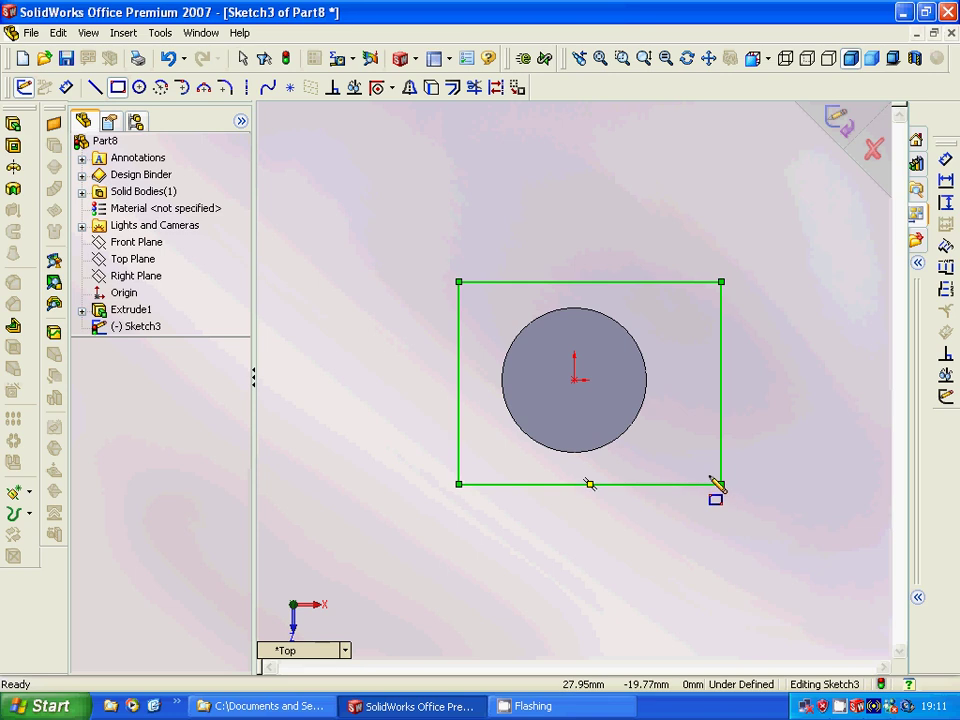
key("Escape")
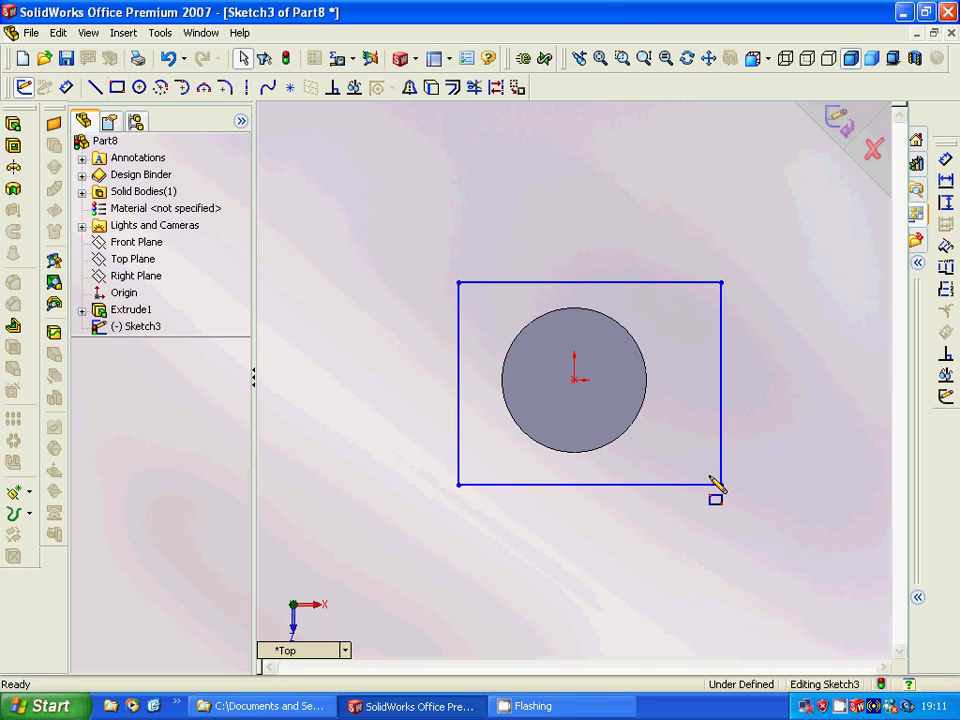
Dimension the horizontal distance from the origin to the rectangle's left edge as 25 mm
left_click(945, 181)
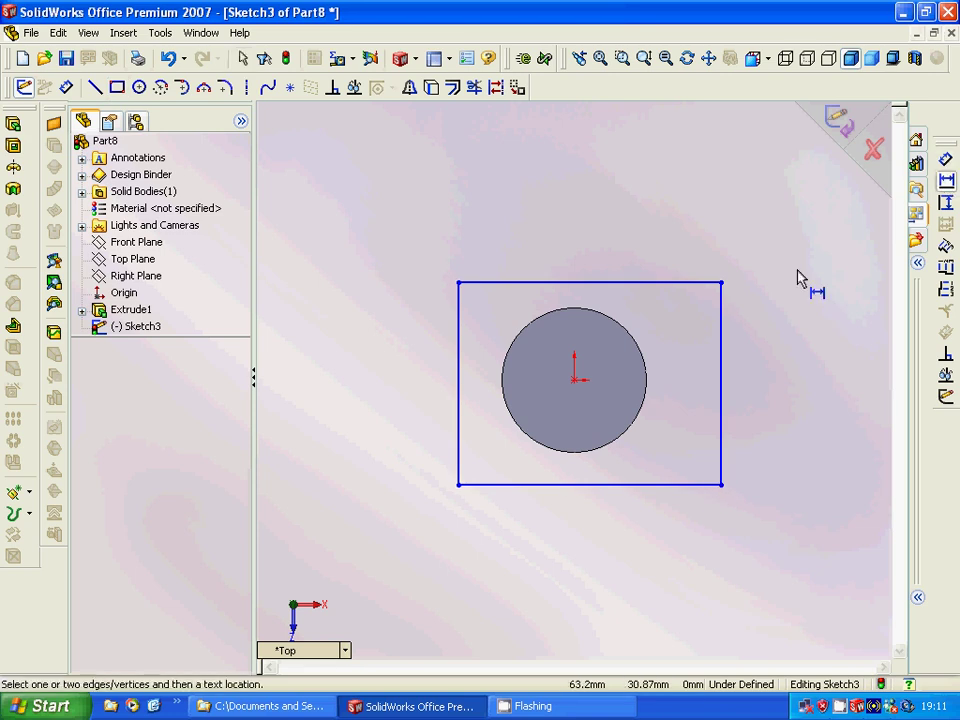
left_click(574, 380)
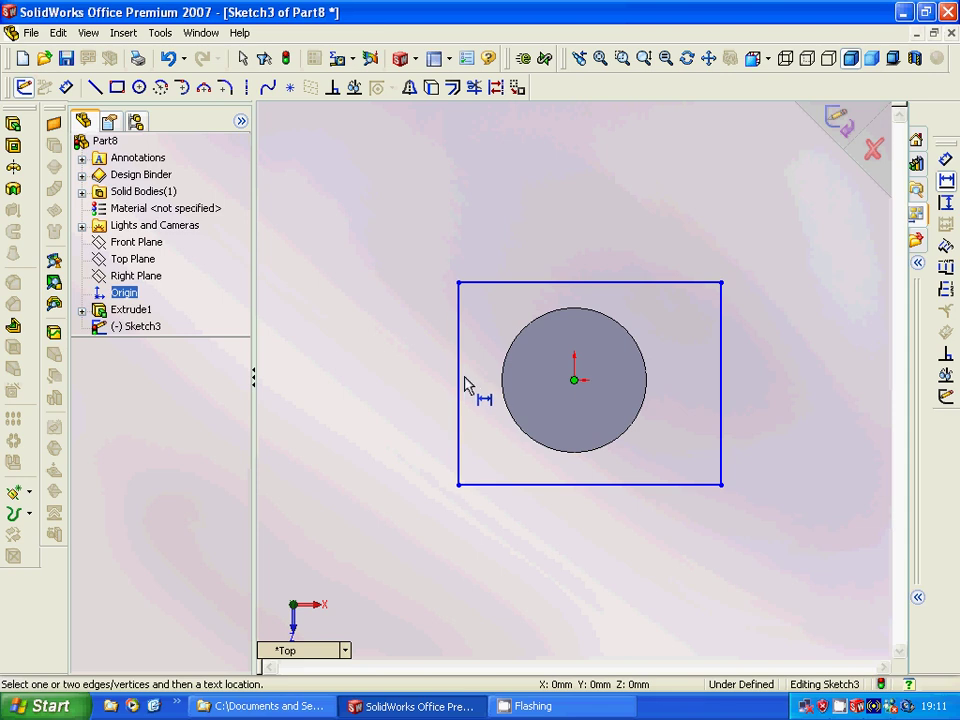
left_click(459, 358)
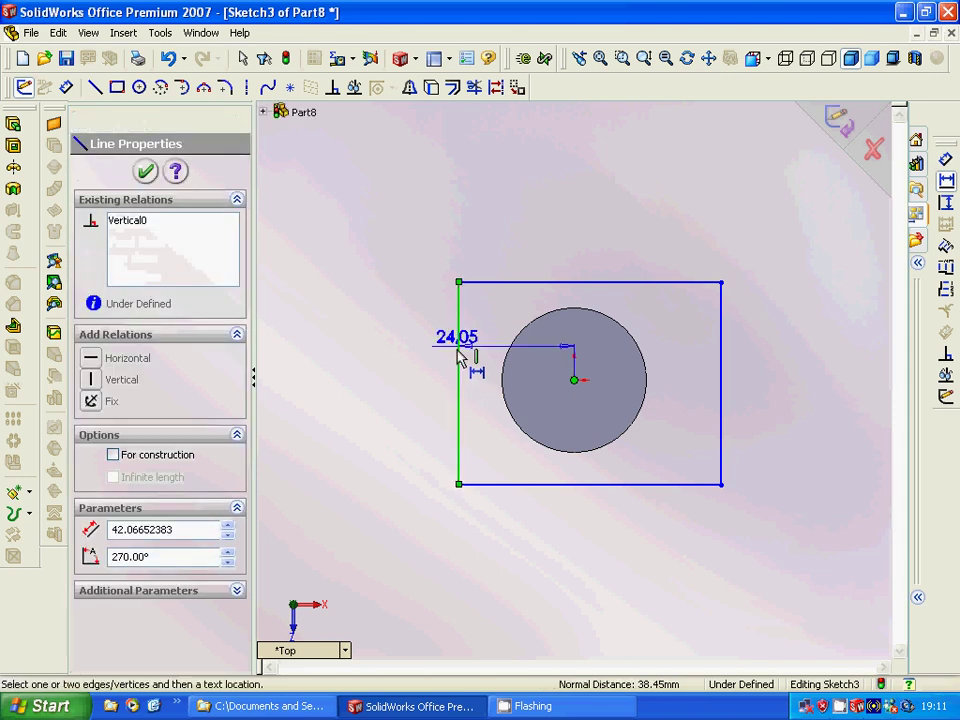
left_click(489, 243)
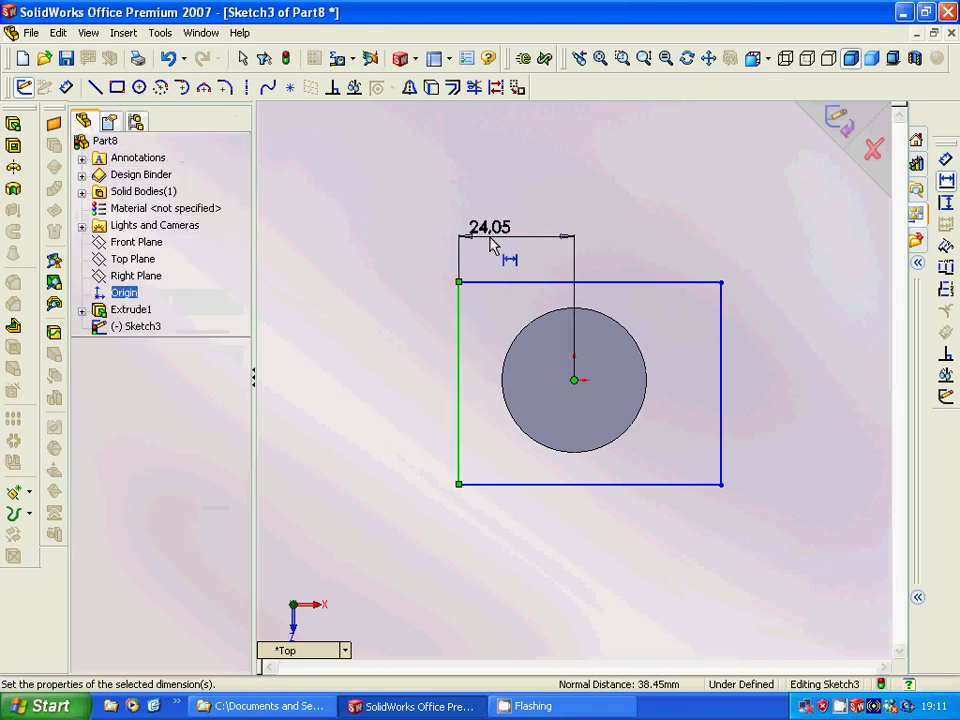
type("25")
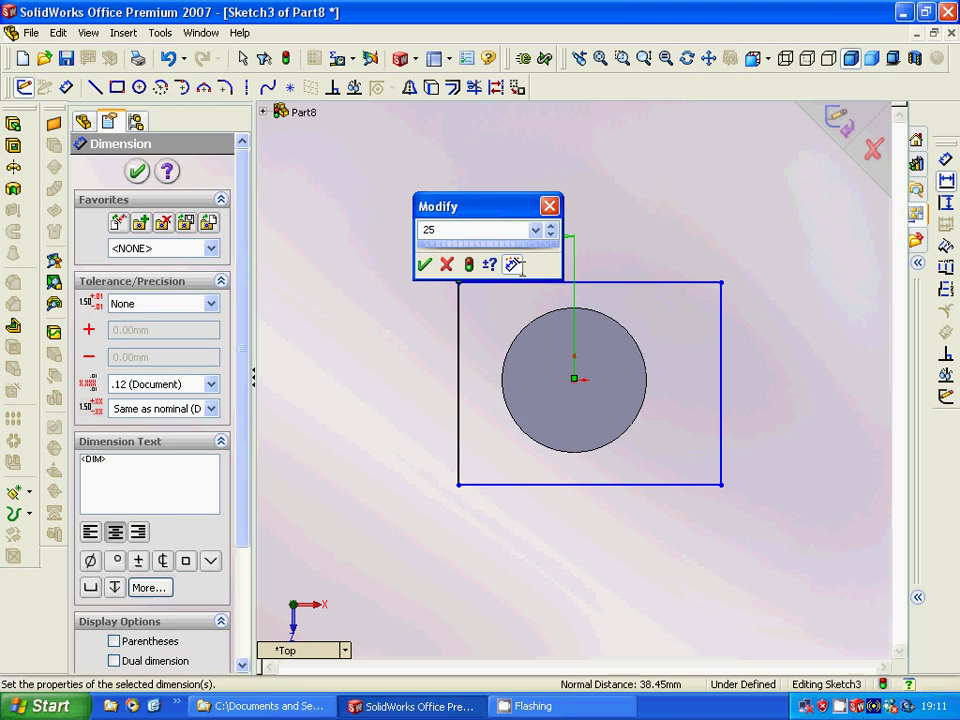
key("Return")
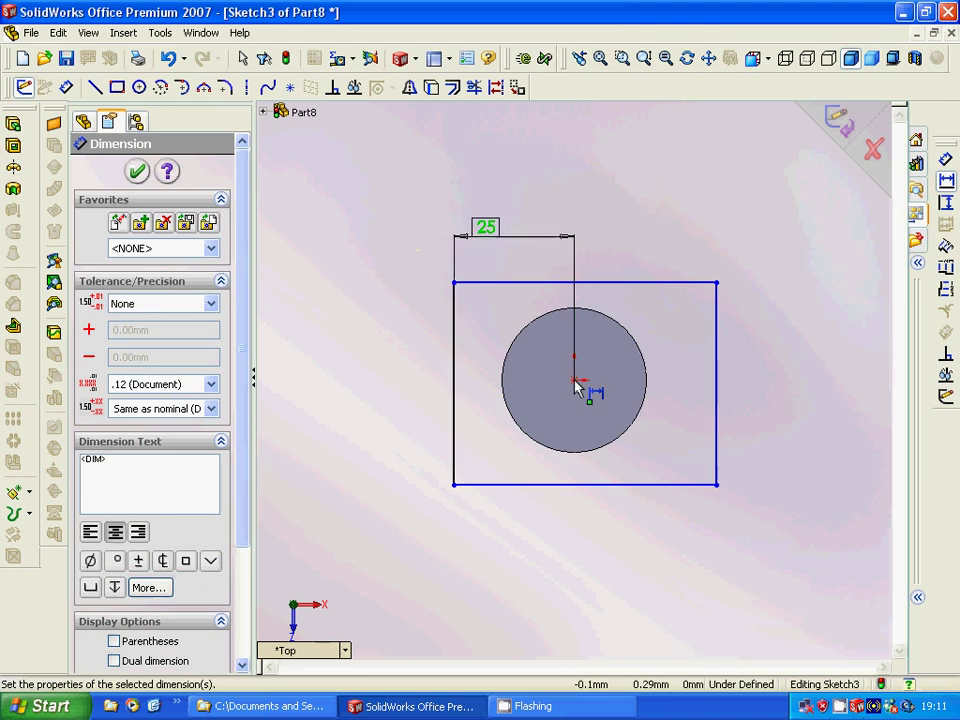
Dimension the horizontal distance from the origin to the rectangle's right edge as 25 mm
left_click(718, 383)
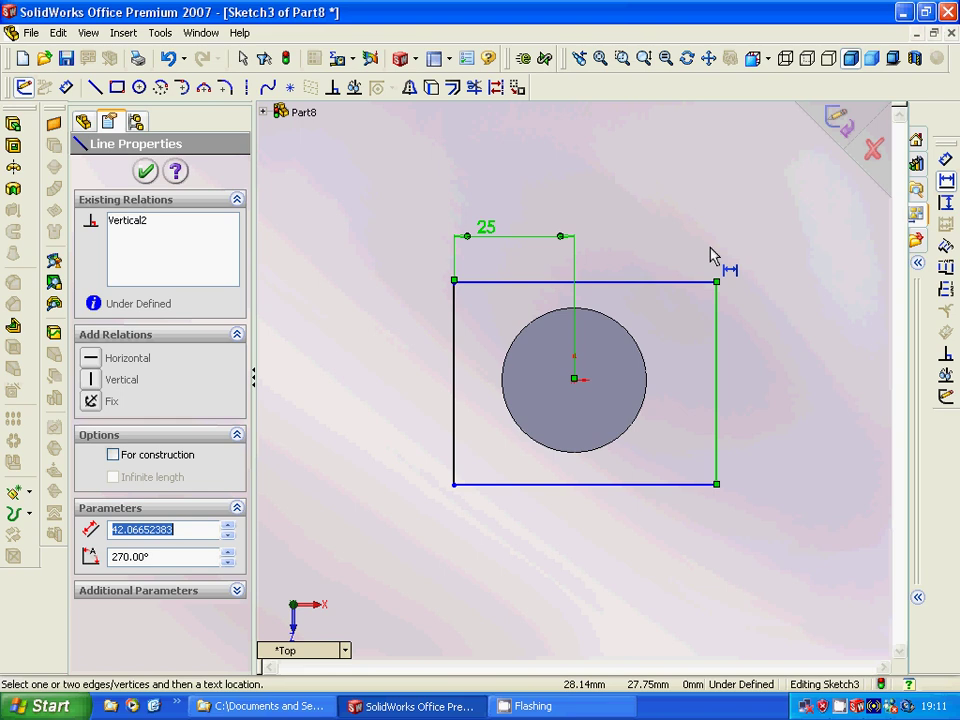
key("Escape")
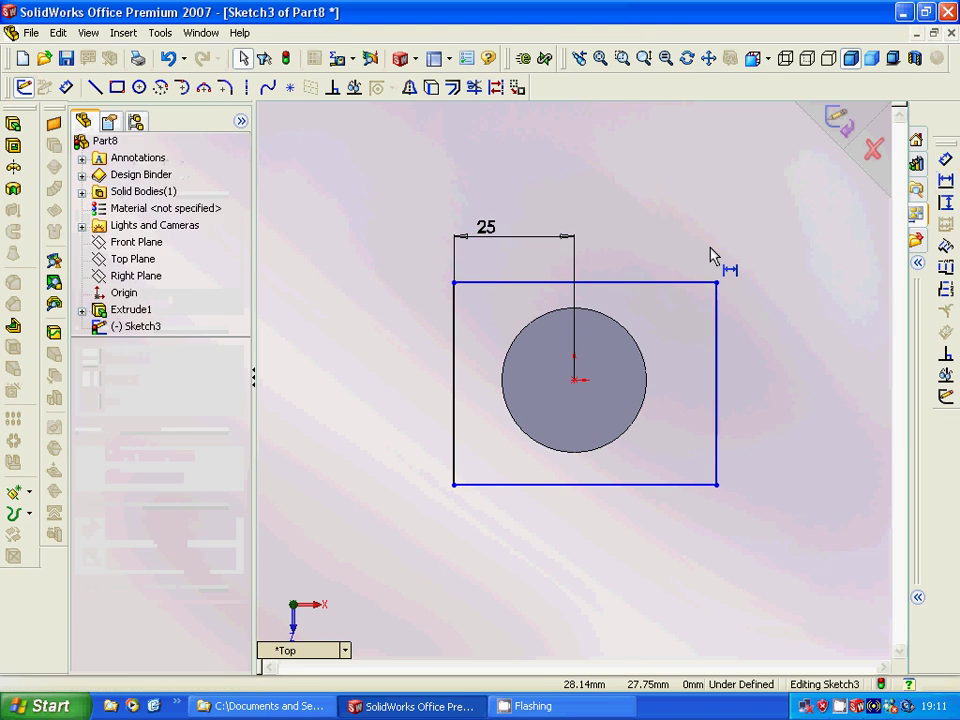
left_click(946, 182)
left_click(717, 368)
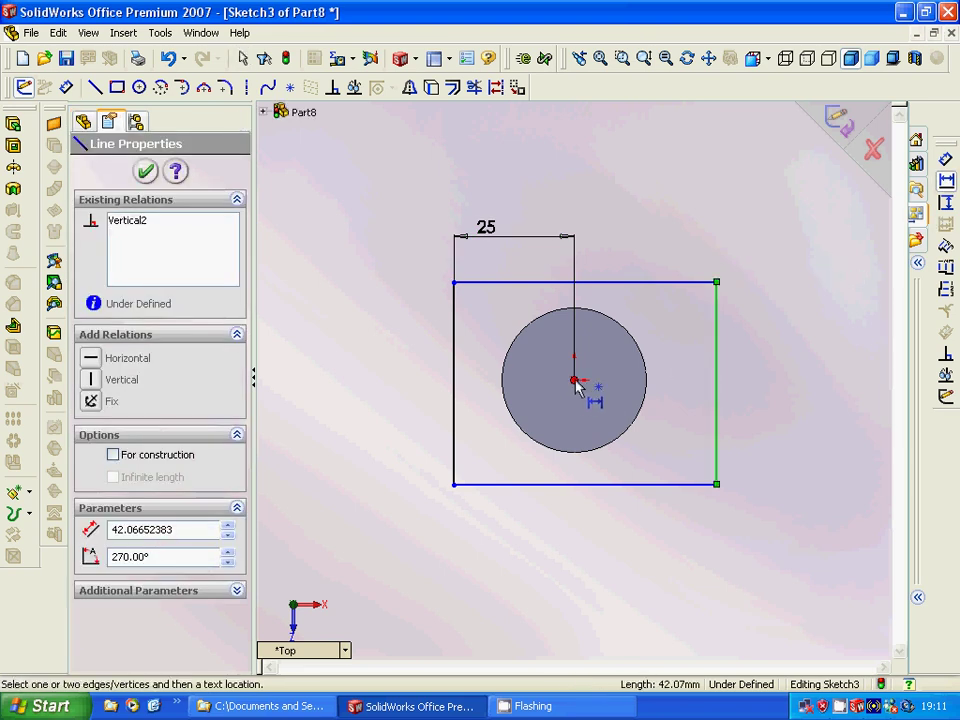
left_click(575, 381)
left_click(638, 264)
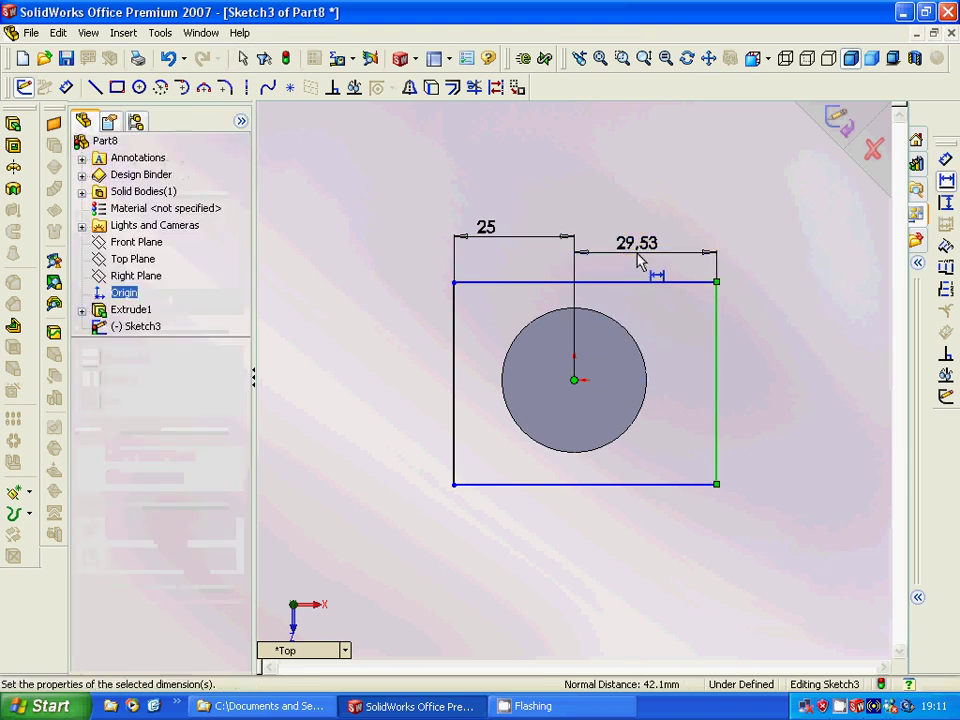
type("25")
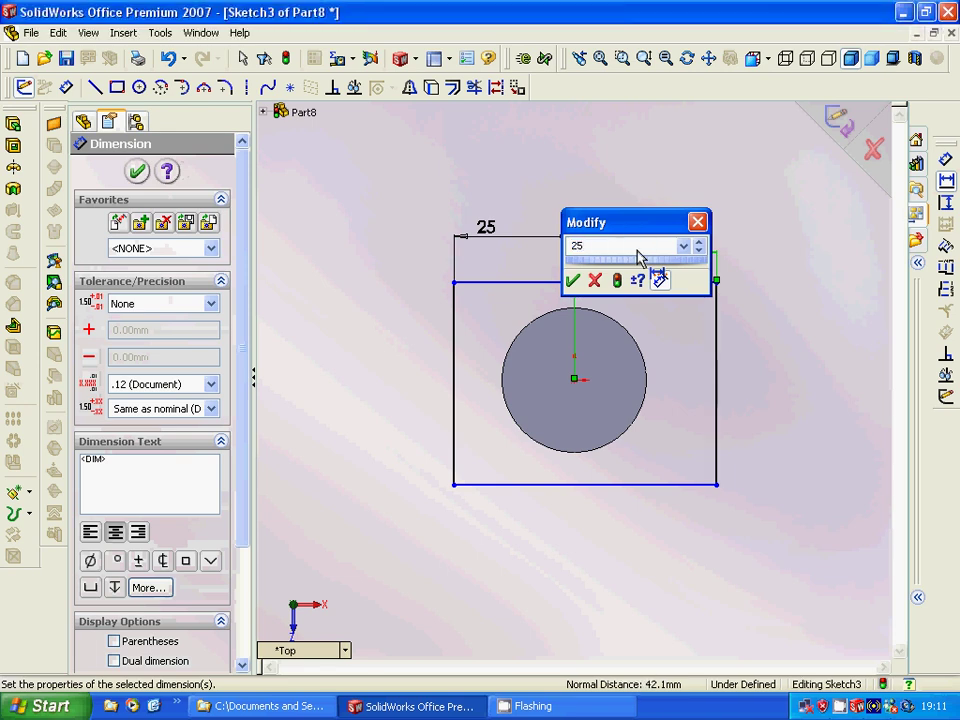
key("Return")
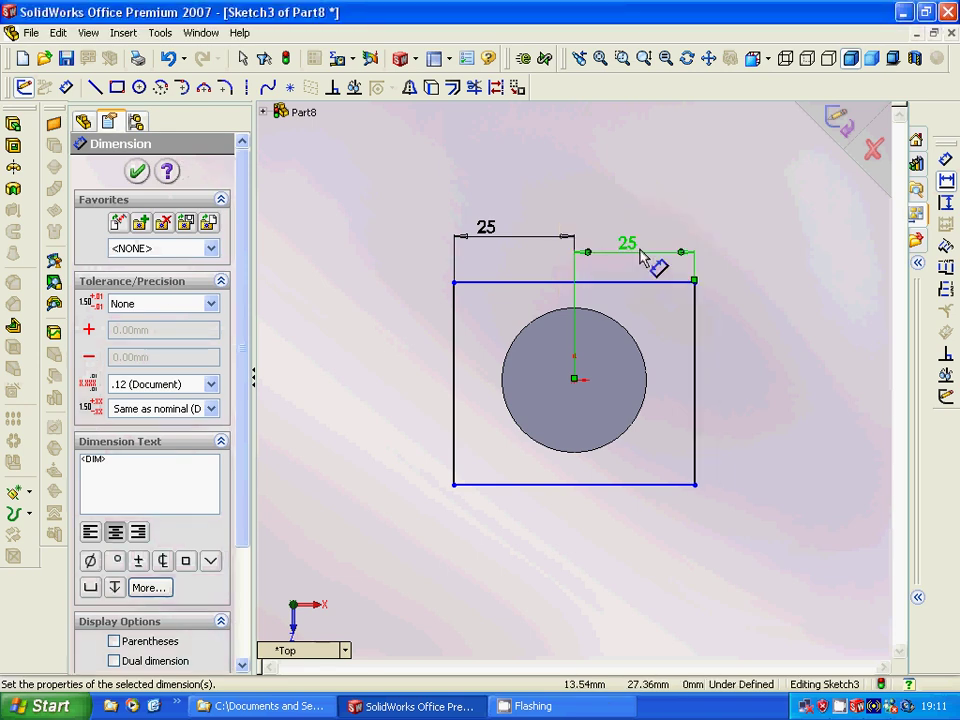
left_click(137, 171)
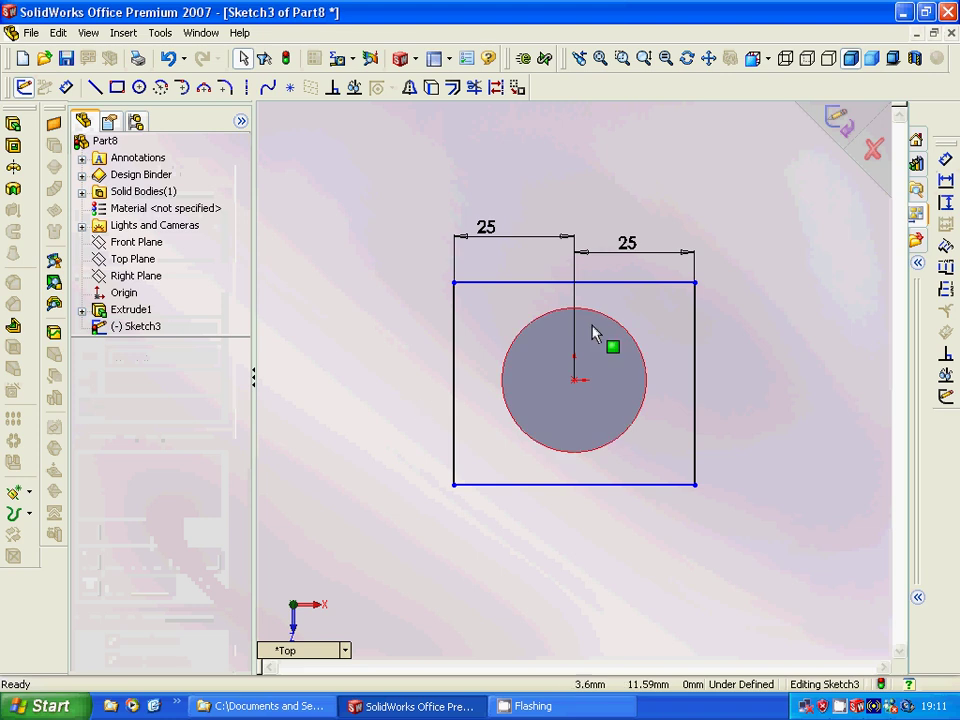
Try to dimension the vertical distance from the origin to the rectangle's upper edge and undo the attempt
left_click(946, 203)
left_click(576, 380)
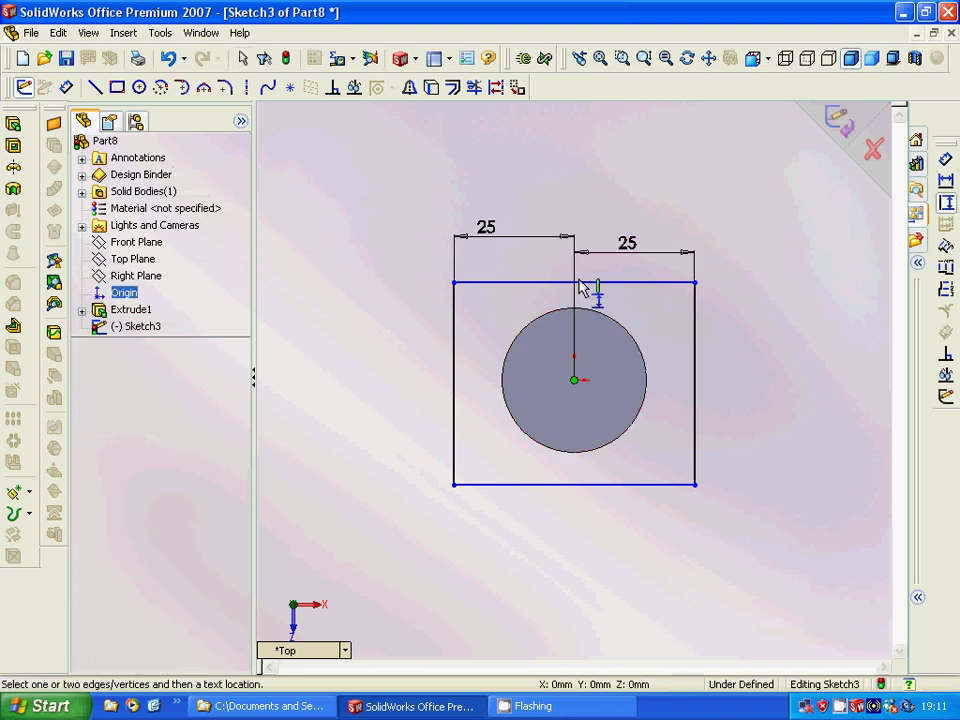
left_click(578, 284)
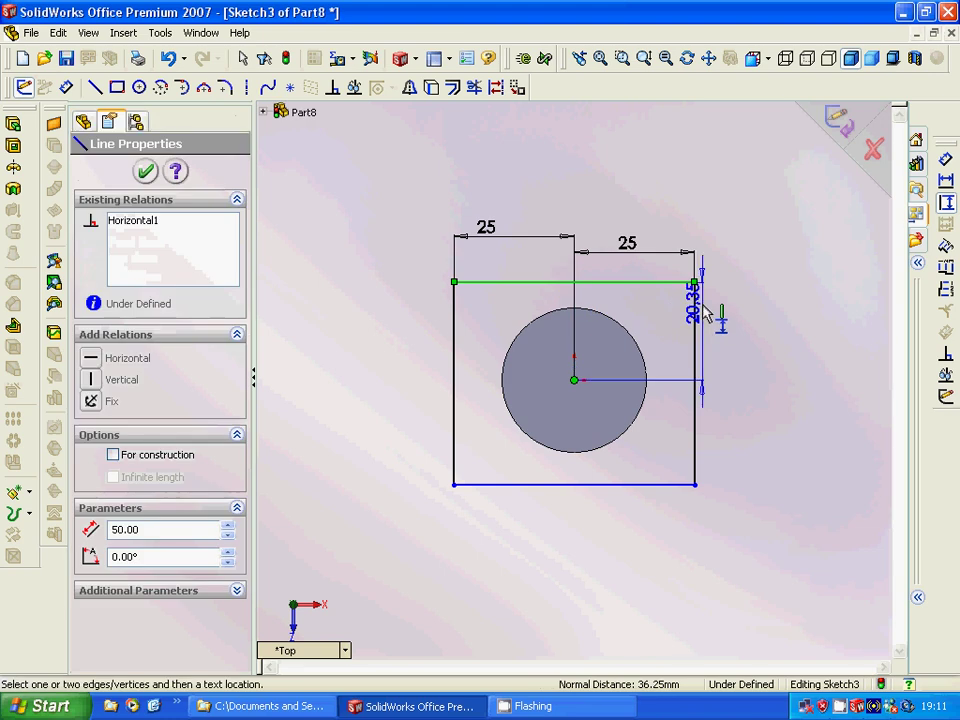
left_click(741, 316)
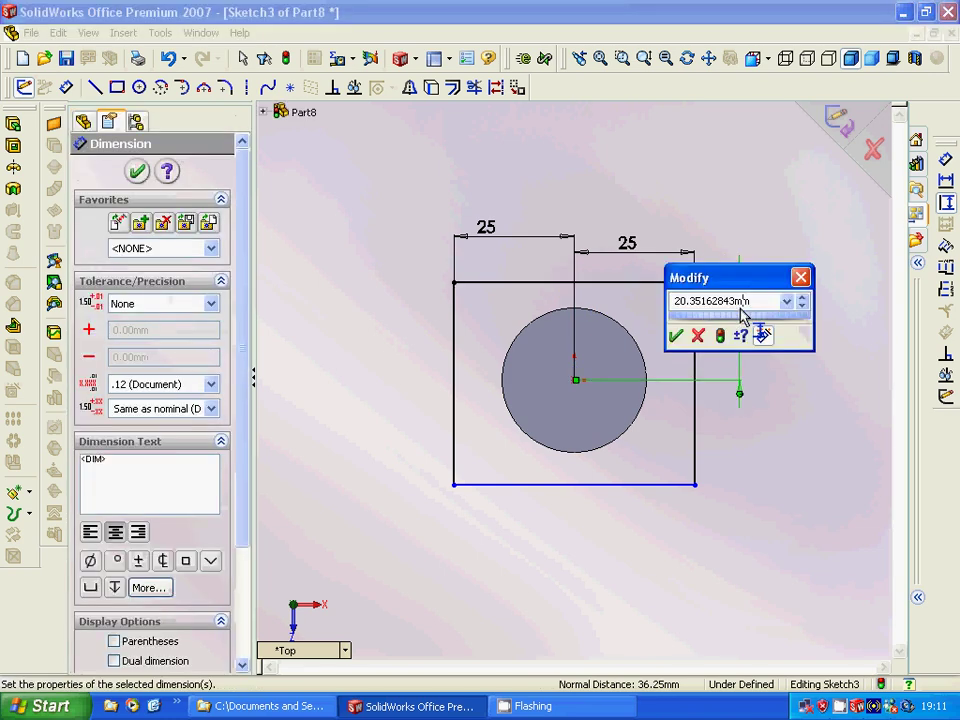
type("20")
key("Return")
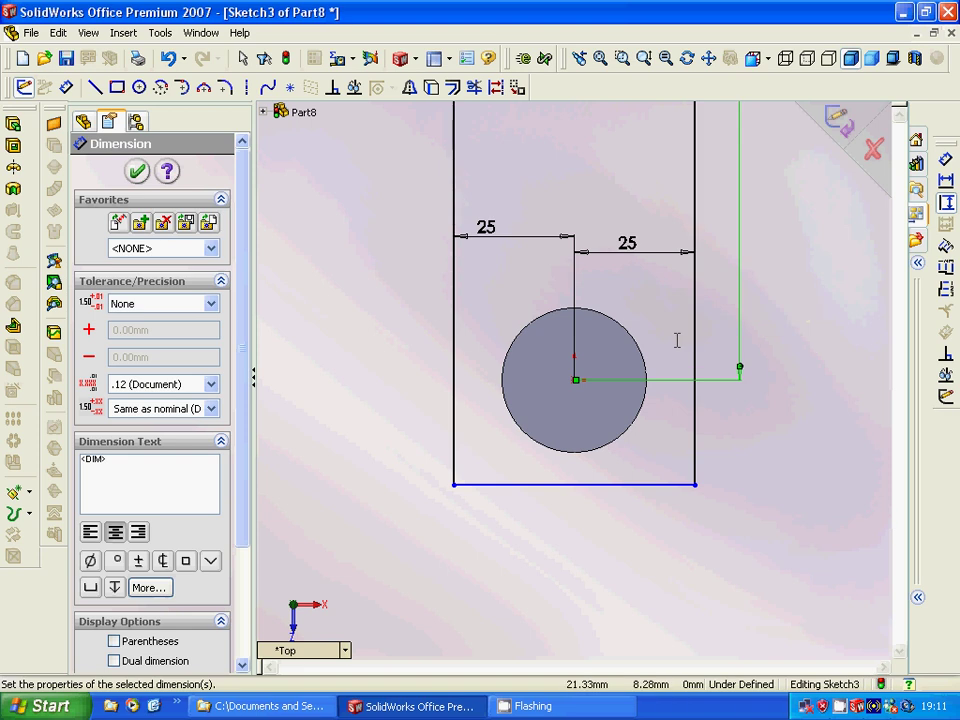
key("ctrl+z")
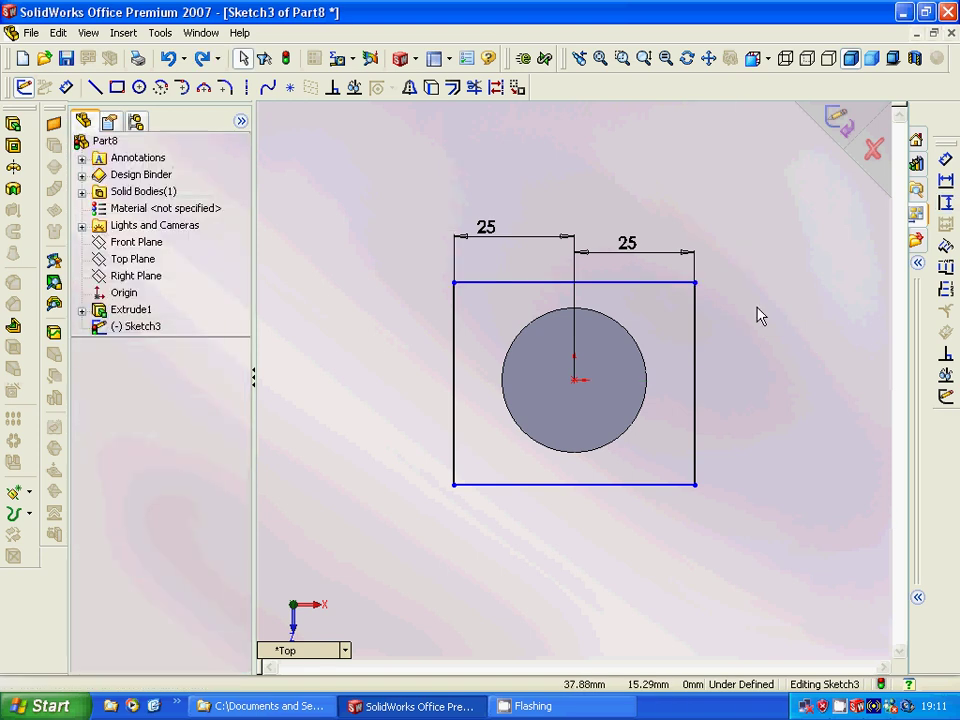
Dimension the vertical distance from the origin to the rectangle's upper edge as 20 mm
left_click(944, 202)
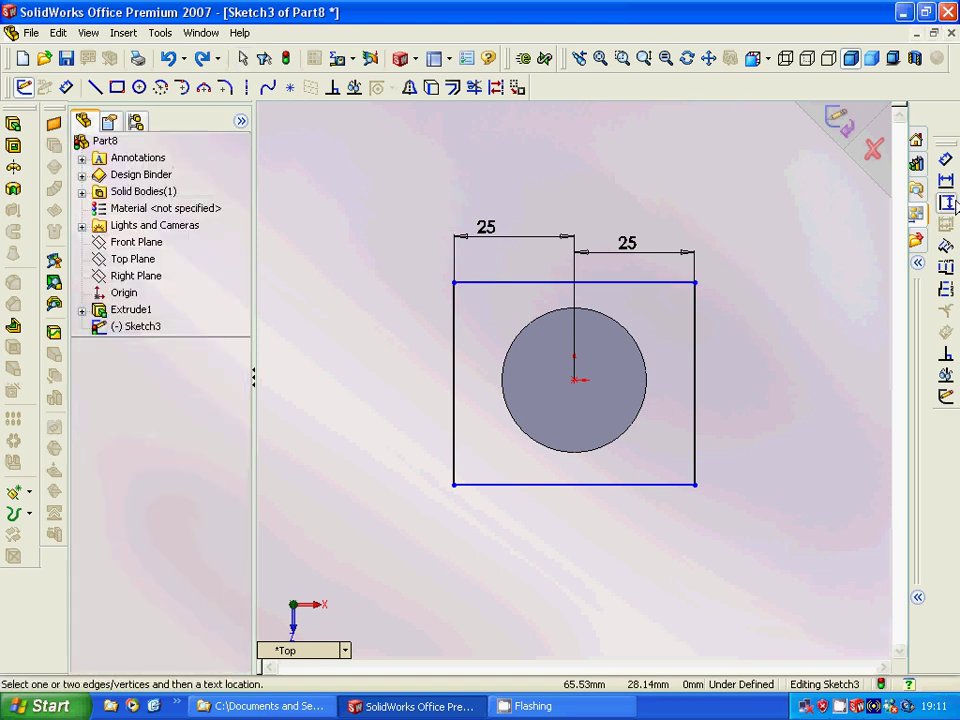
left_click(626, 284)
left_click(575, 381)
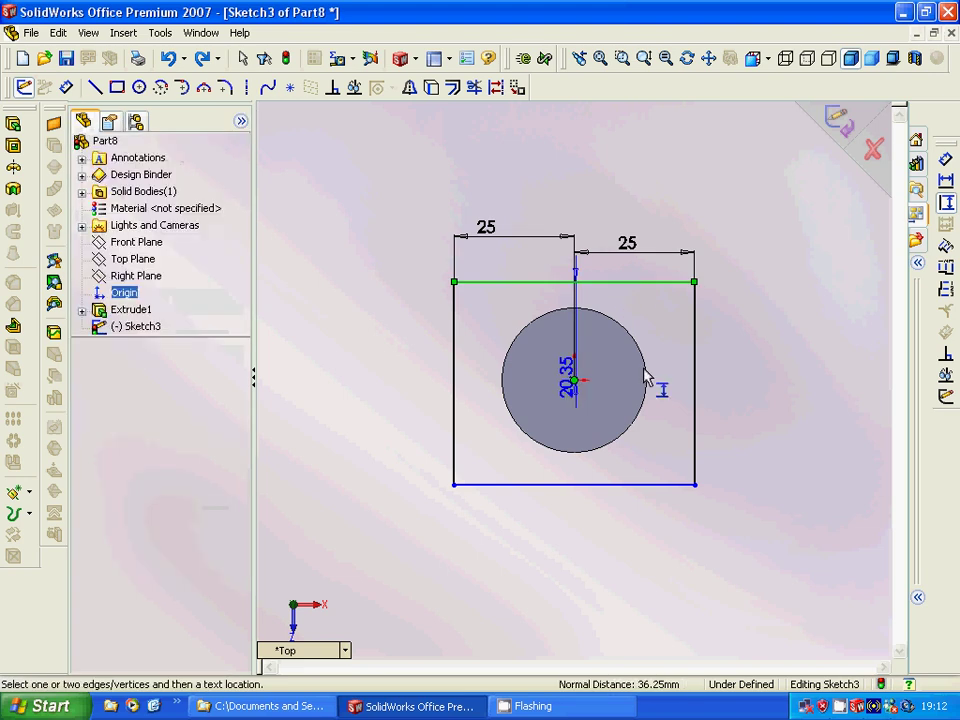
left_click(735, 362)
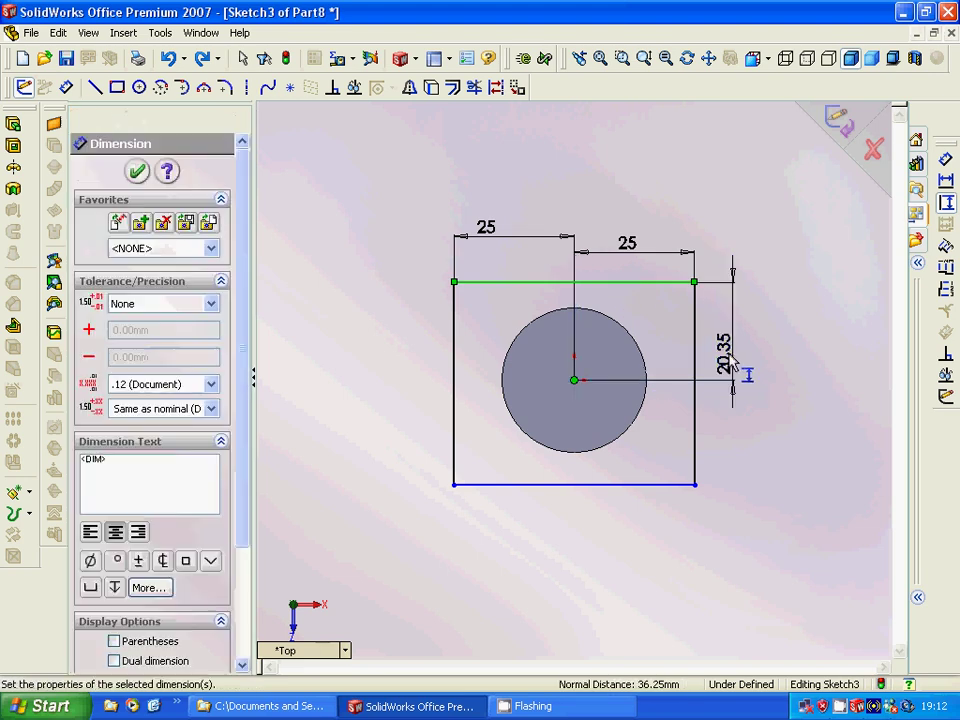
type("20")
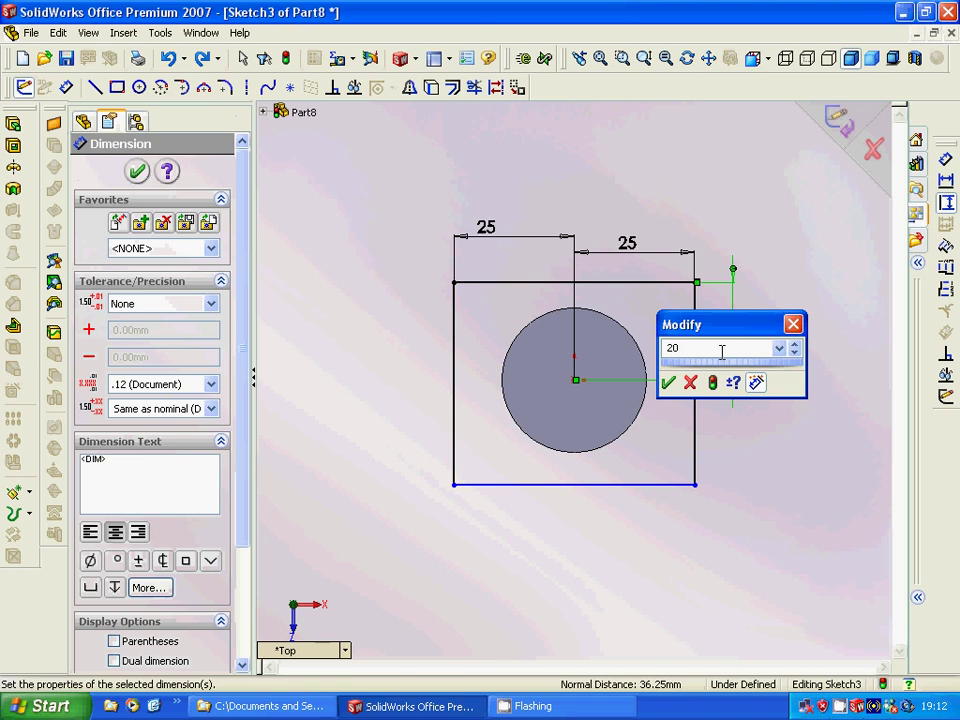
key("Return")
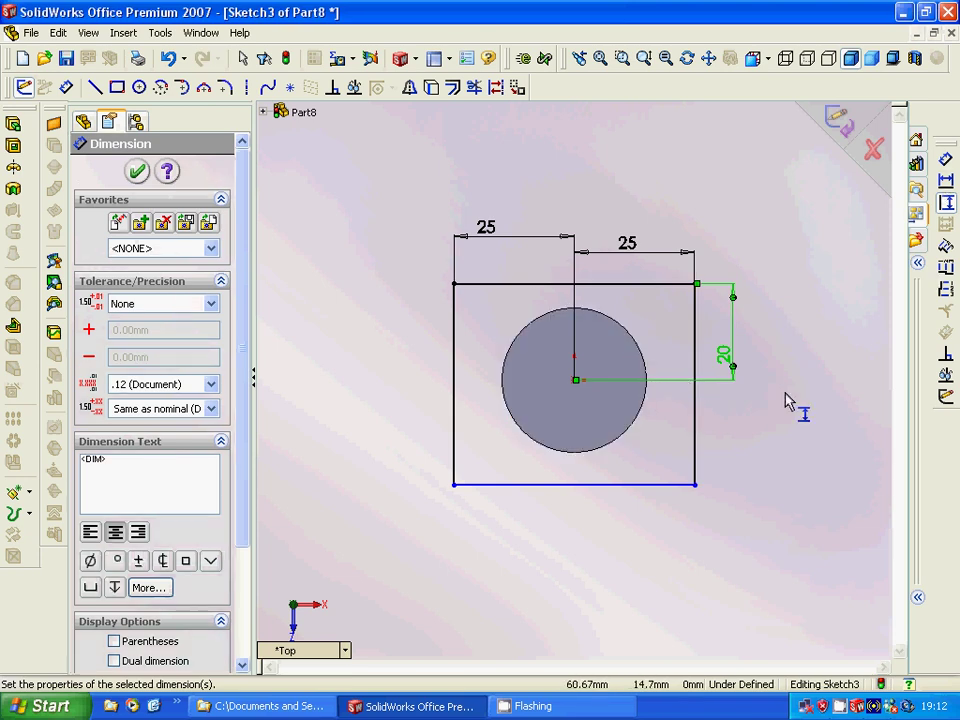
Dimension the vertical distance from the origin to the rectangle's lower edge as 20 mm
left_click(595, 487)
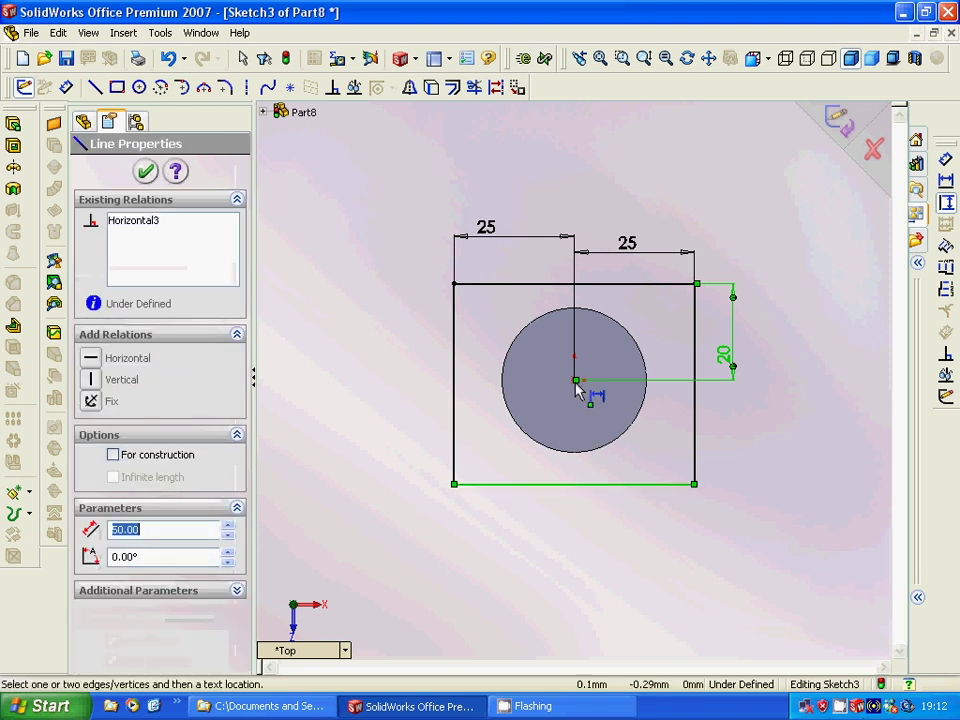
left_click(577, 381)
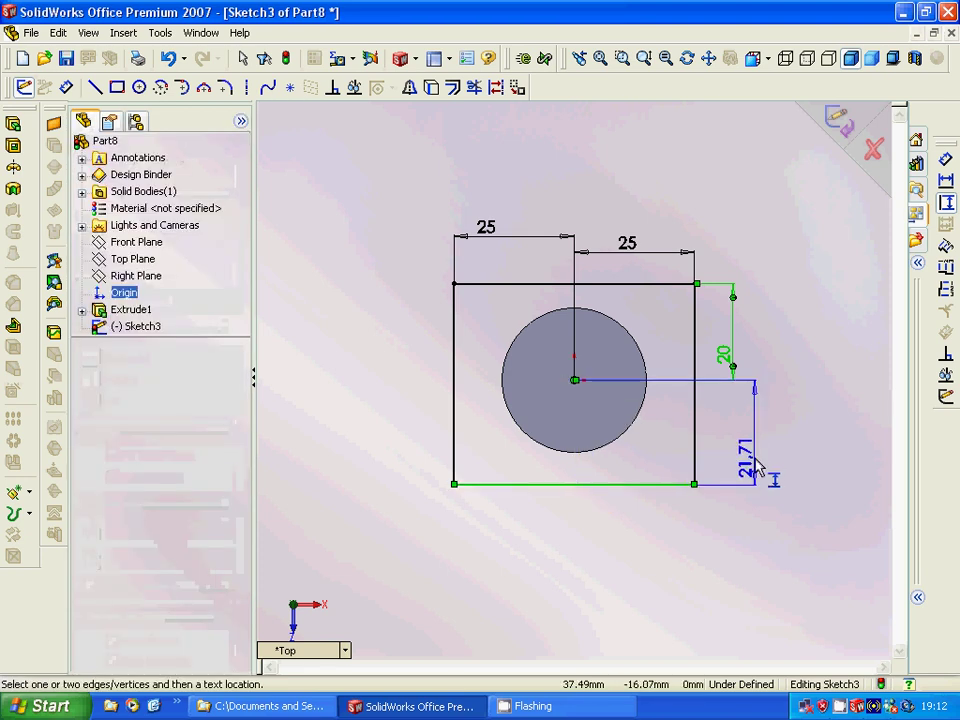
left_click(757, 467)
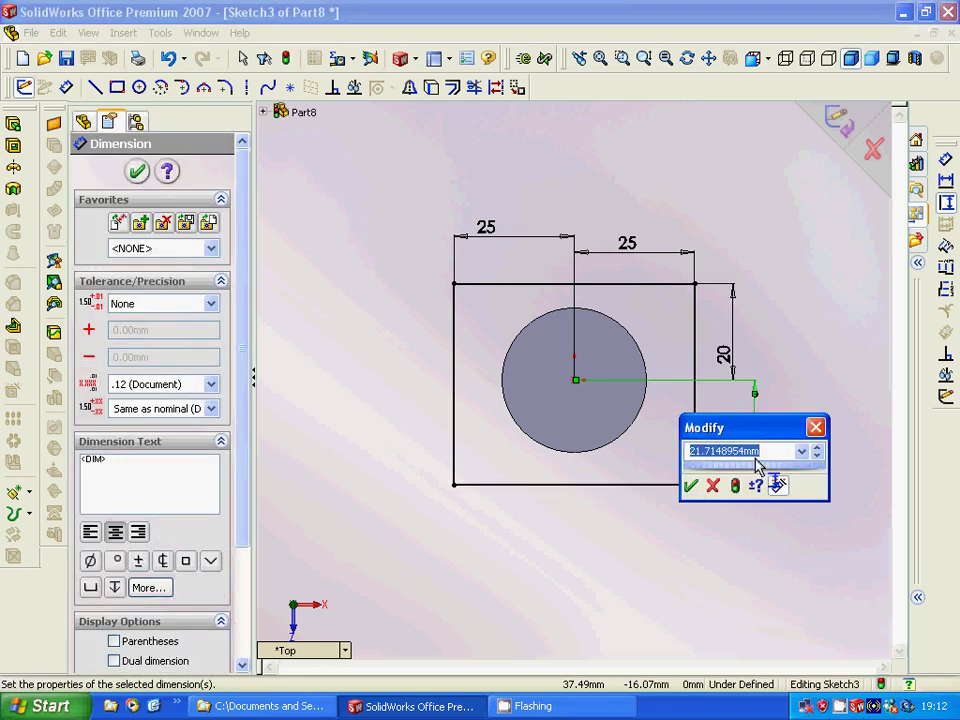
type("20")
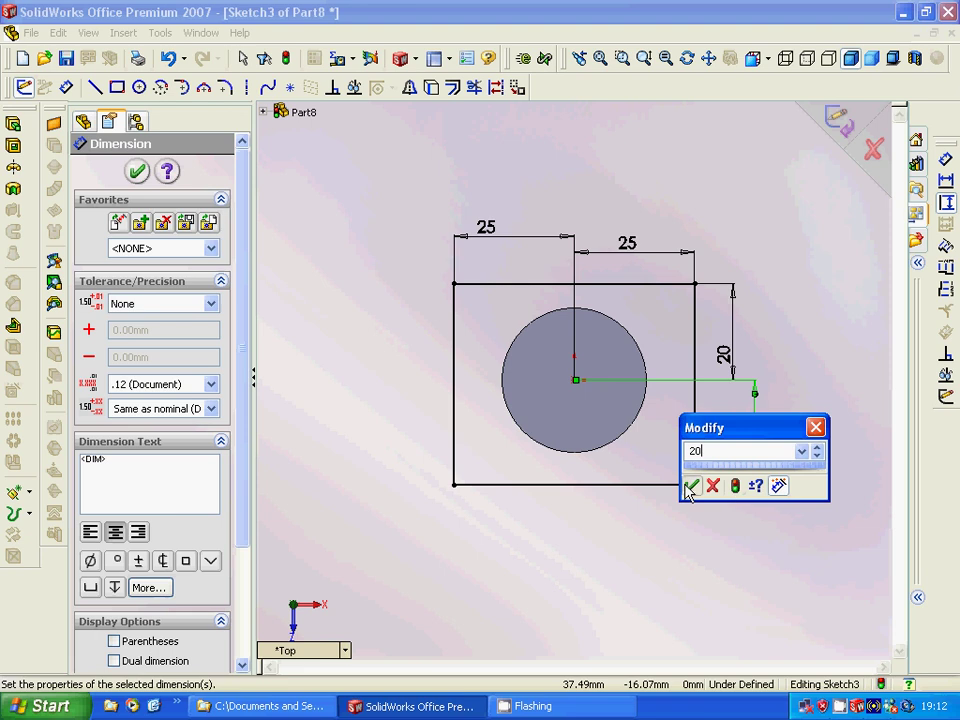
key("Return")
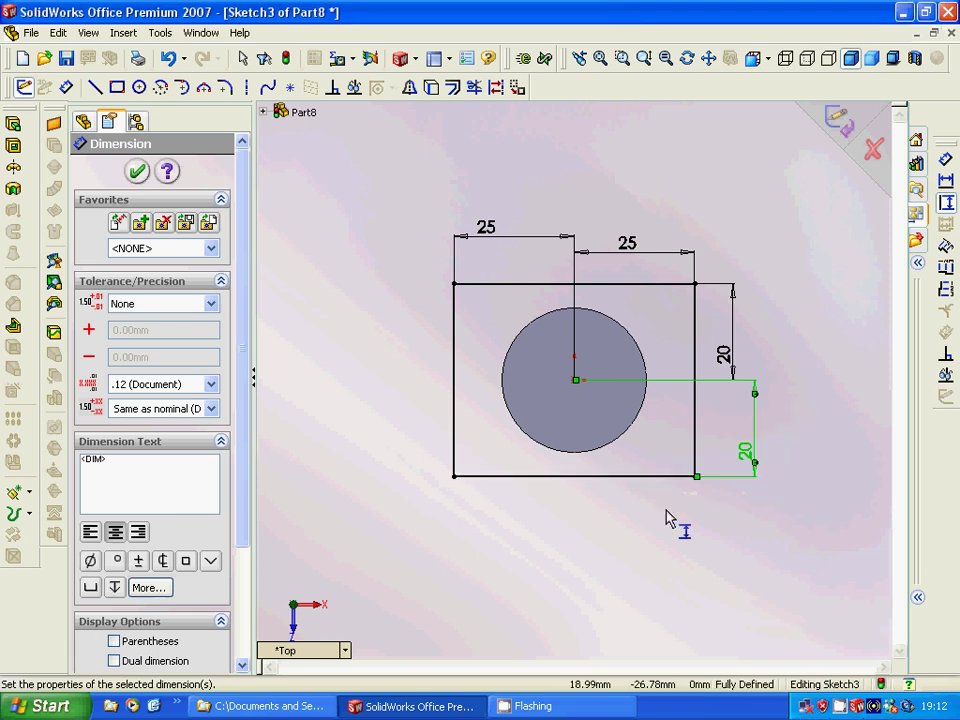
left_click(137, 171)
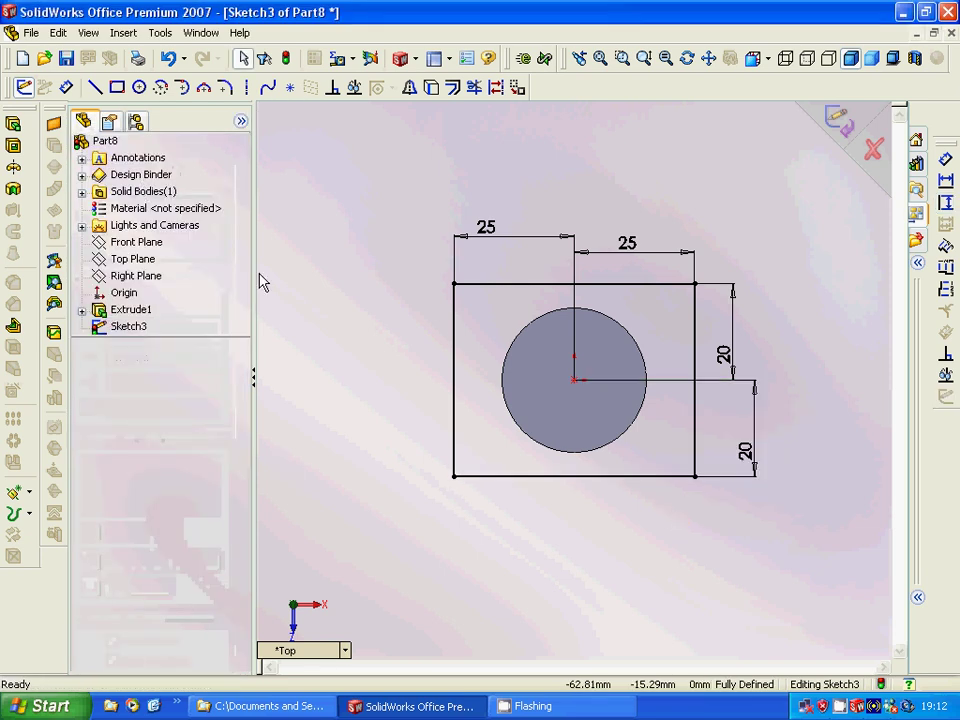
Close the rectangle sketch and extrude it 30 mm upward as a block merged with the cylinder
left_click_drag(343, 353, 336, 259)
right_click(336, 259)
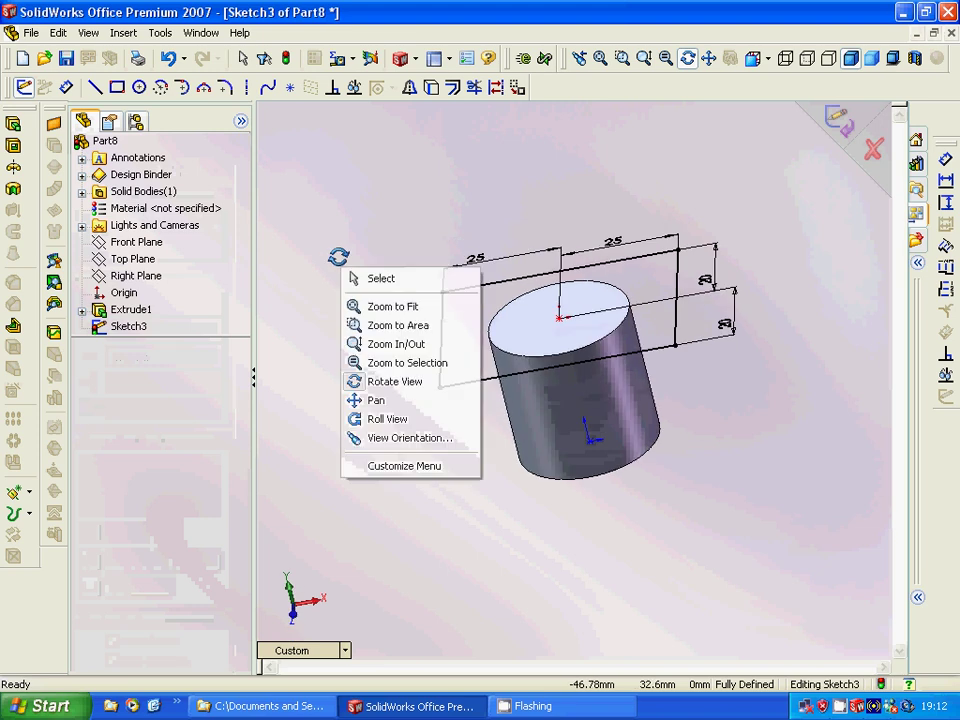
left_click(372, 279)
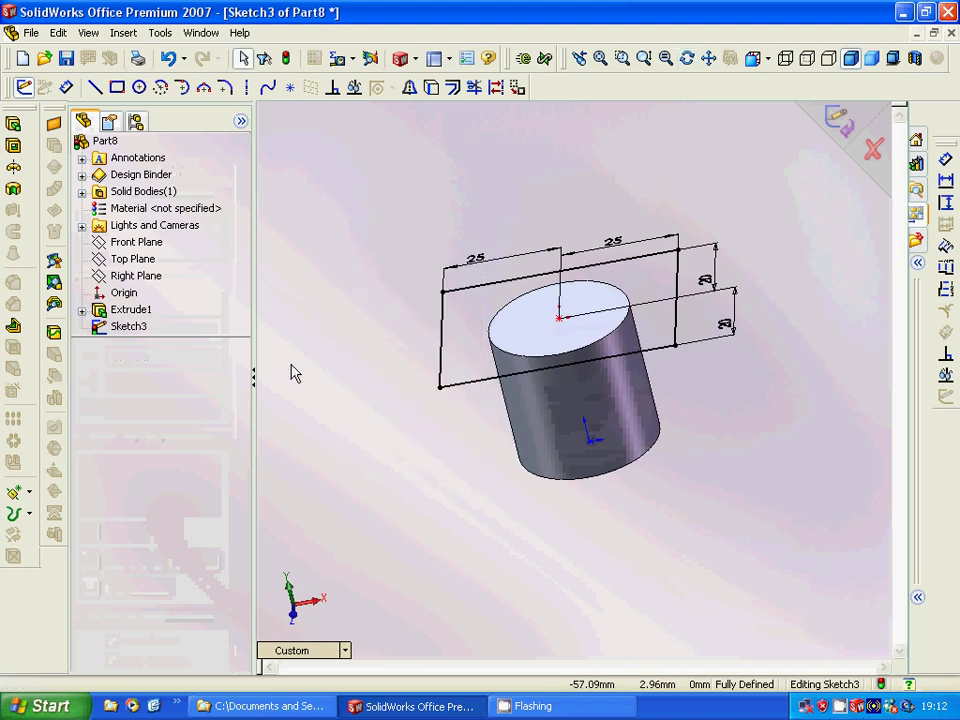
left_click(22, 87)
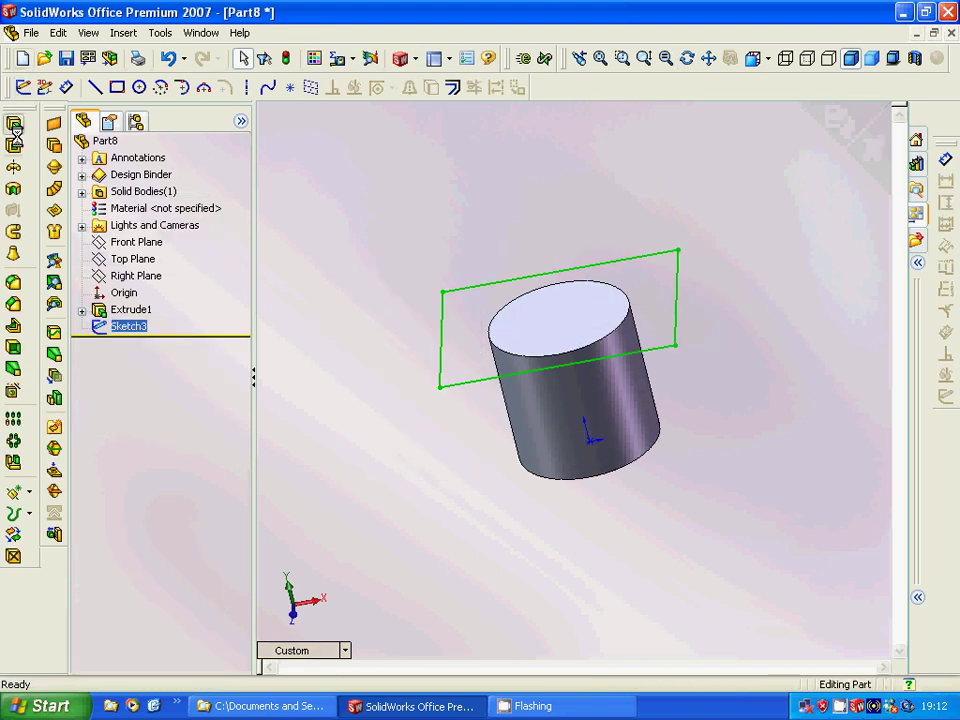
left_click(14, 125)
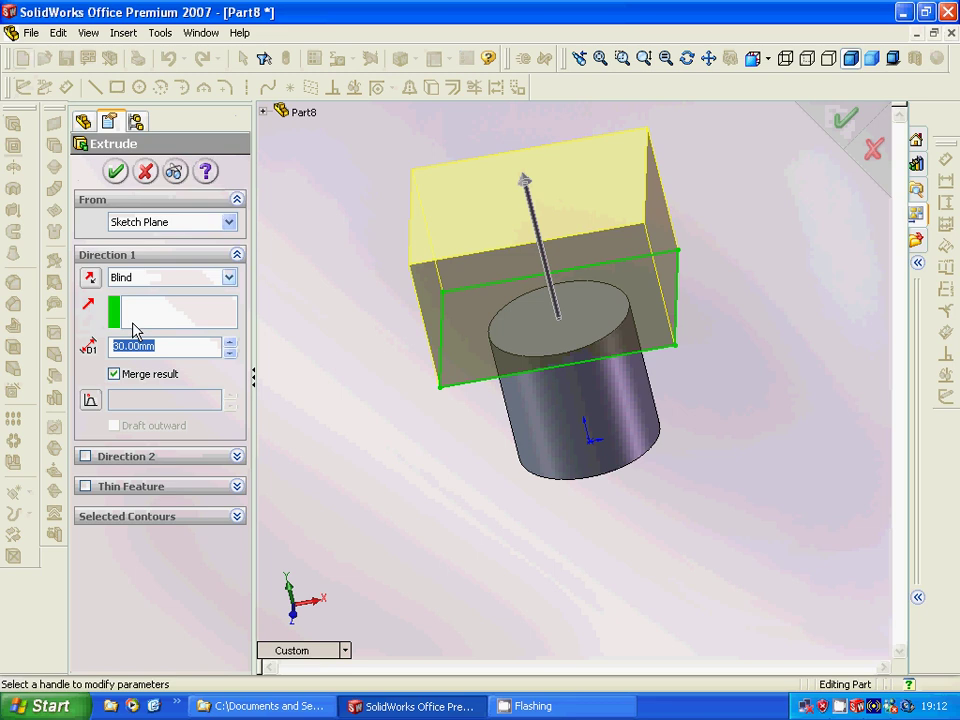
left_click(117, 171)
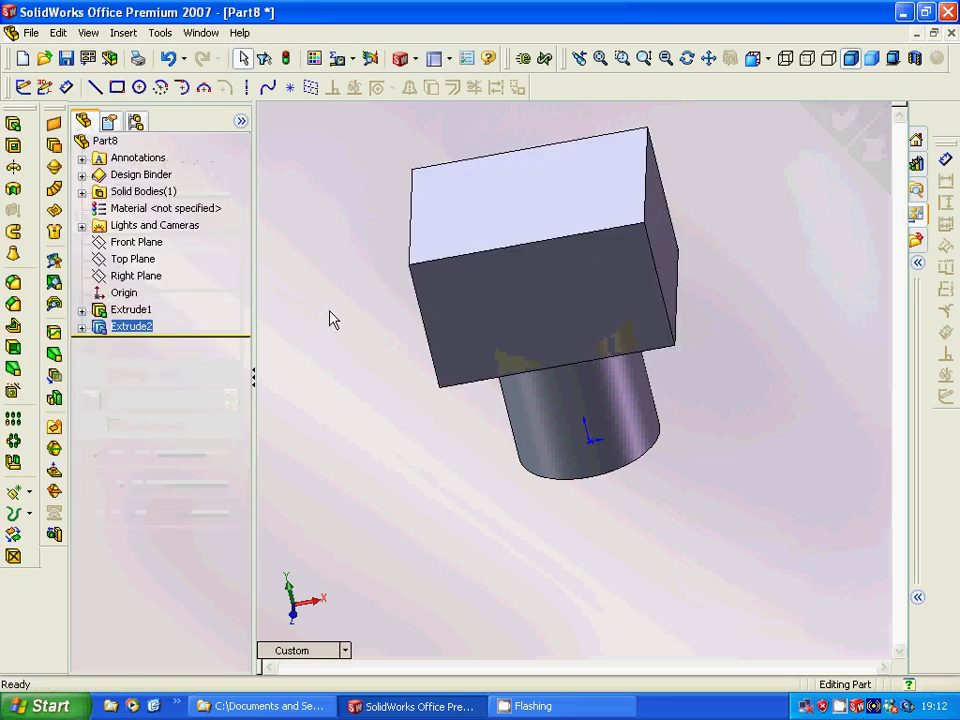
On the block's top face, sketch a narrow rectangle across its middle, extending past both long edges
left_click(418, 238)
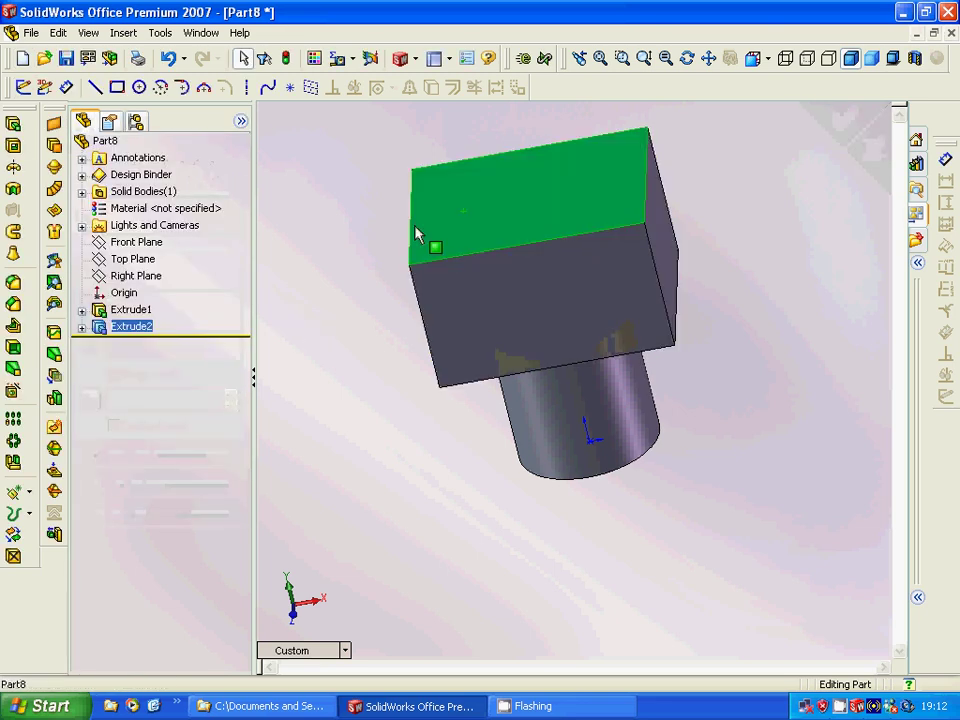
left_click(23, 87)
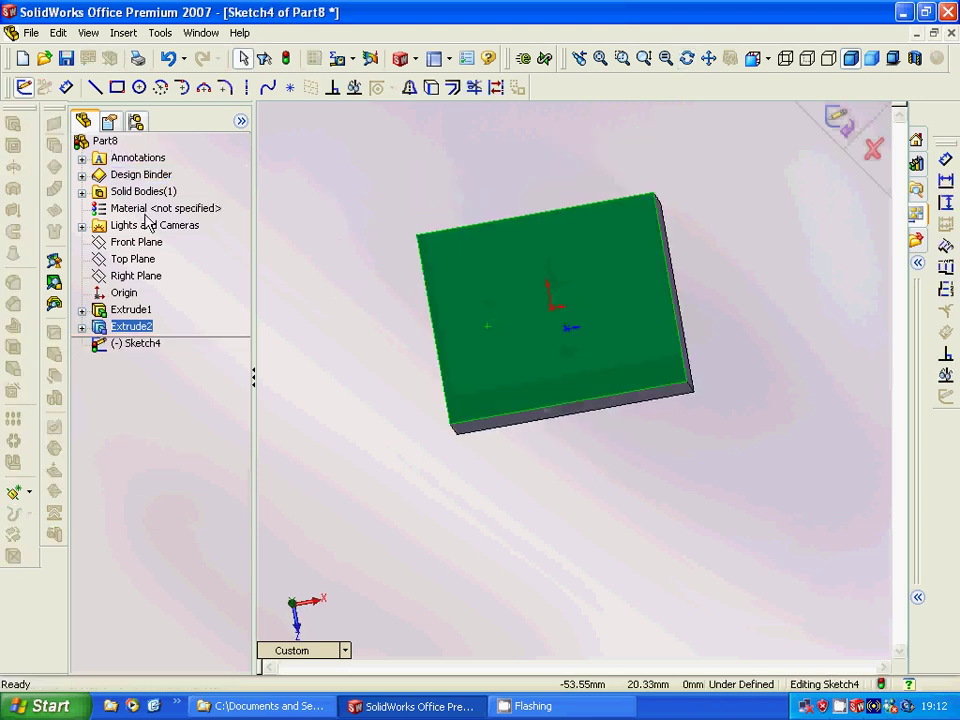
left_click(115, 92)
mouse_move(489, 191)
left_mouse_down()
mouse_move(590, 412)
mouse_move(617, 427)
left_mouse_up()
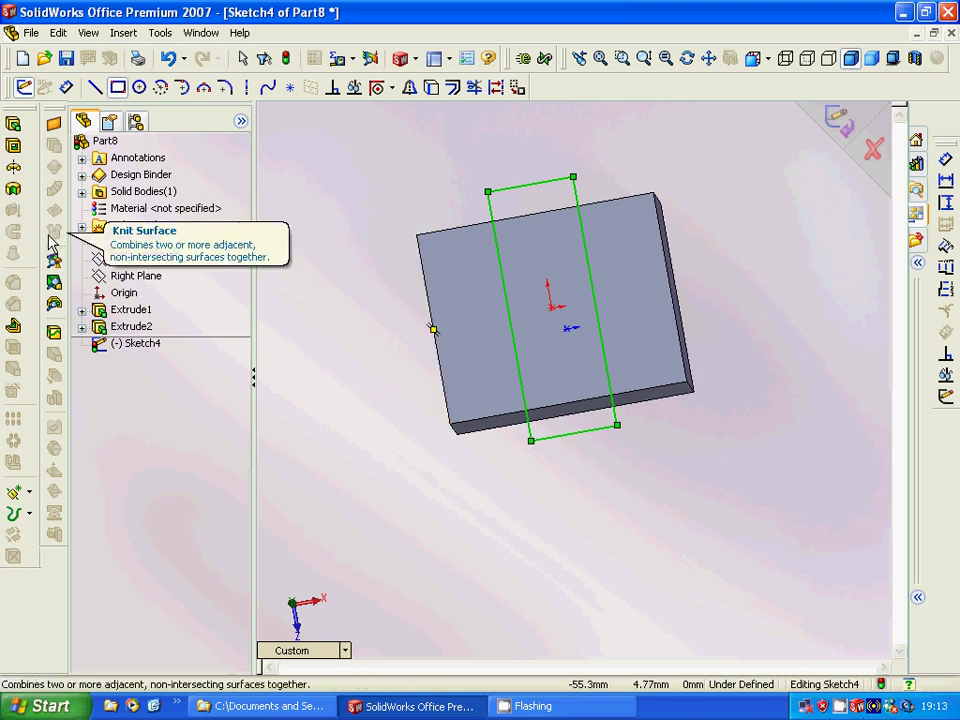
Cut-extrude the narrow rectangle 20 mm deep into the block to form the slot
left_click(14, 145)
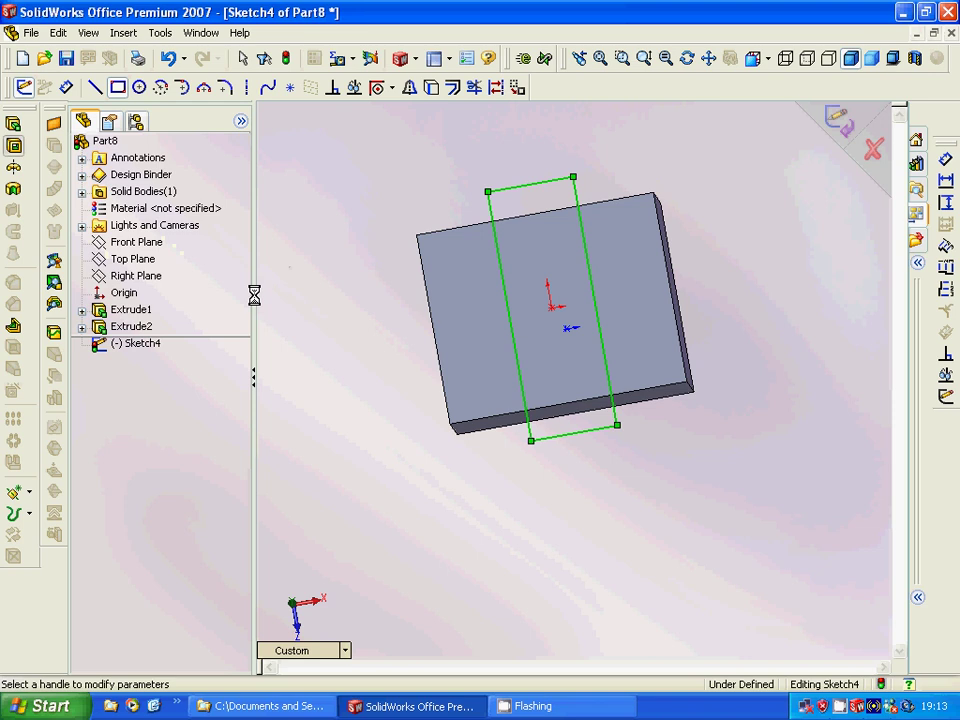
middle_click_drag(336, 302, 335, 201)
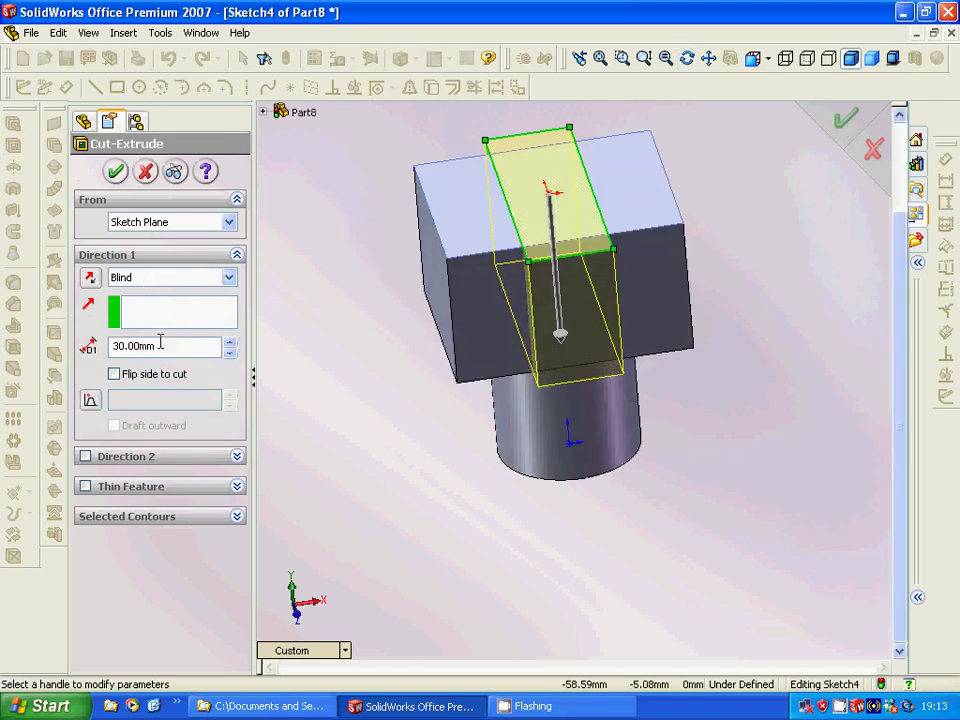
left_click_drag(166, 343, 100, 347)
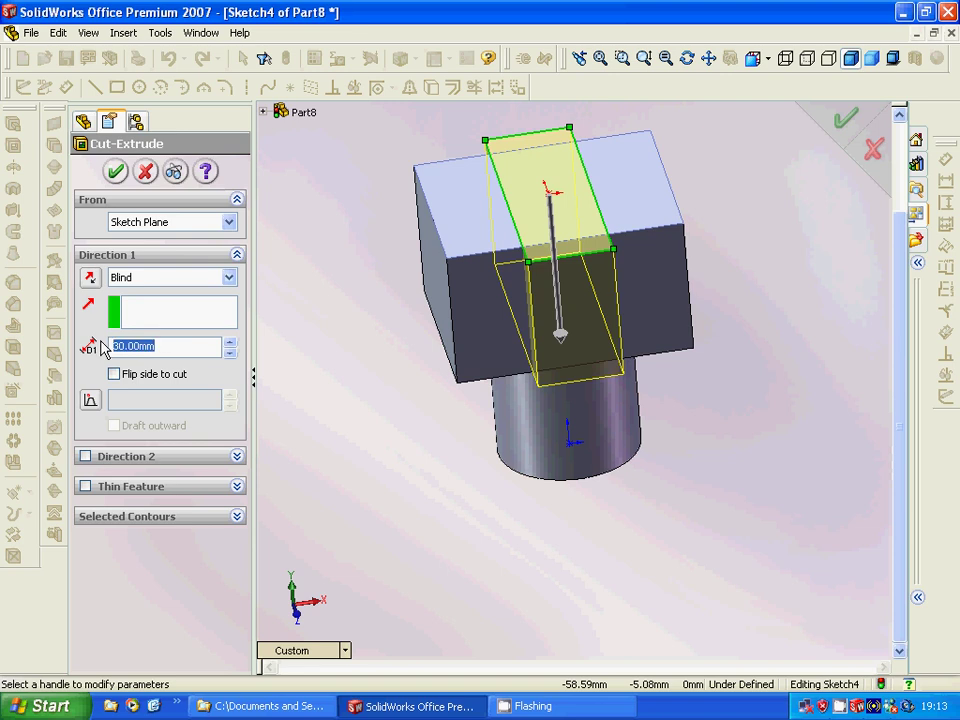
type("20")
key("Return")
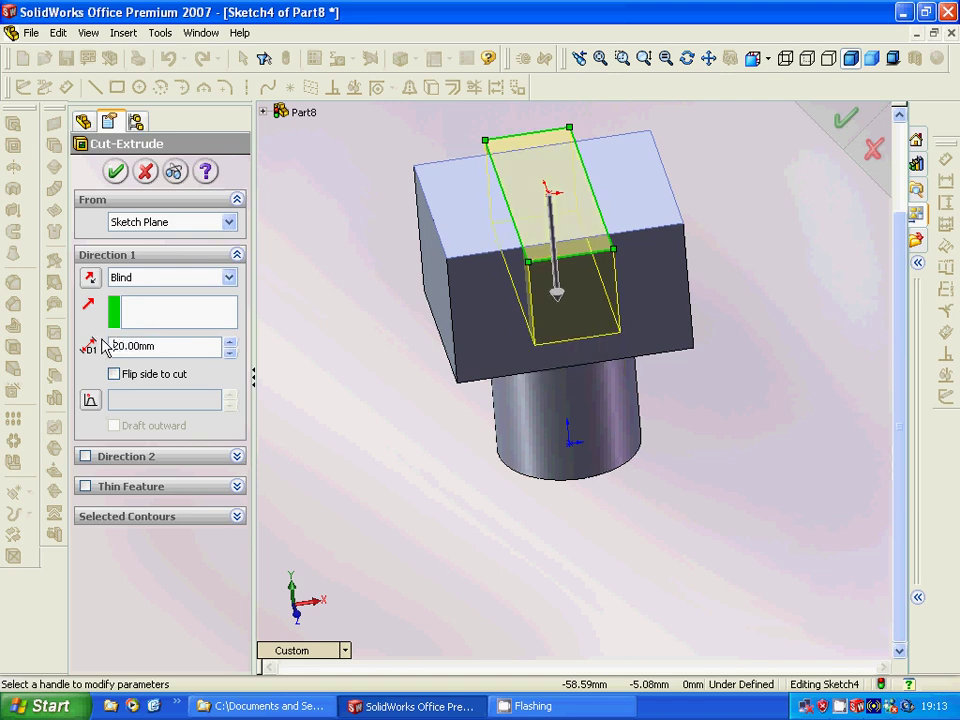
left_click(116, 172)
Fillet the circular edge where the cylinder meets the block's underside with a 5 mm constant radius
middle_click_drag(283, 405, 272, 300)
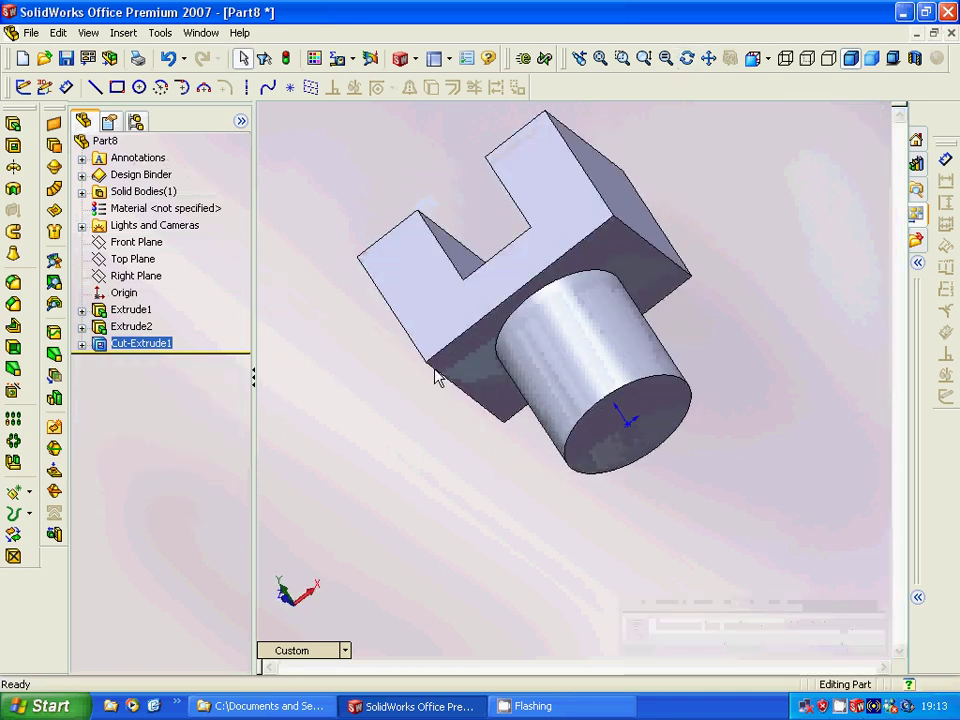
left_click(13, 222)
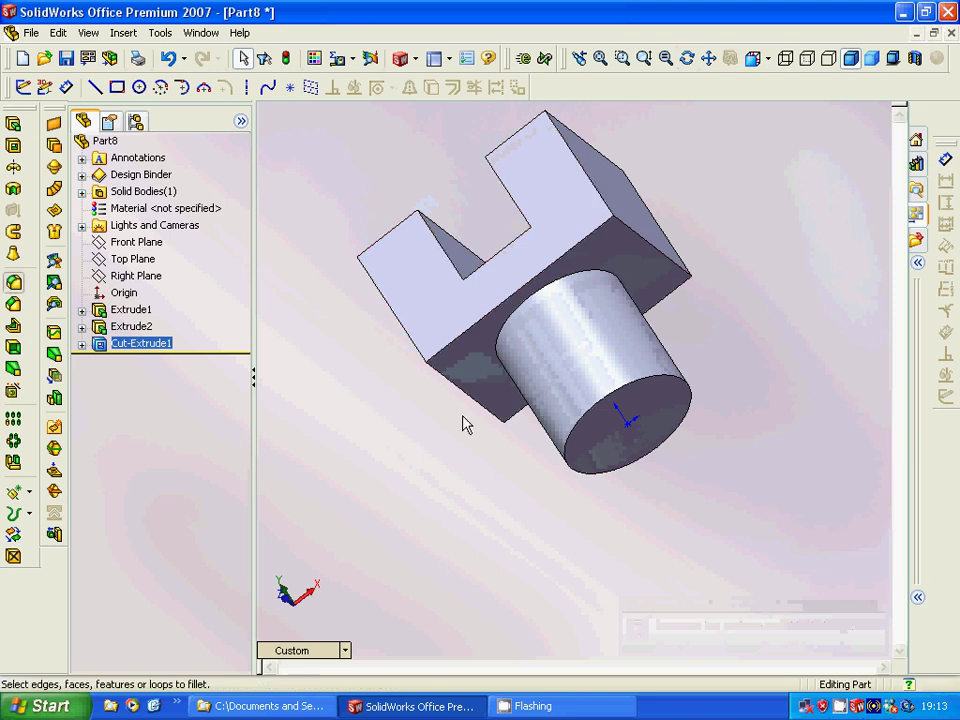
left_click(497, 345)
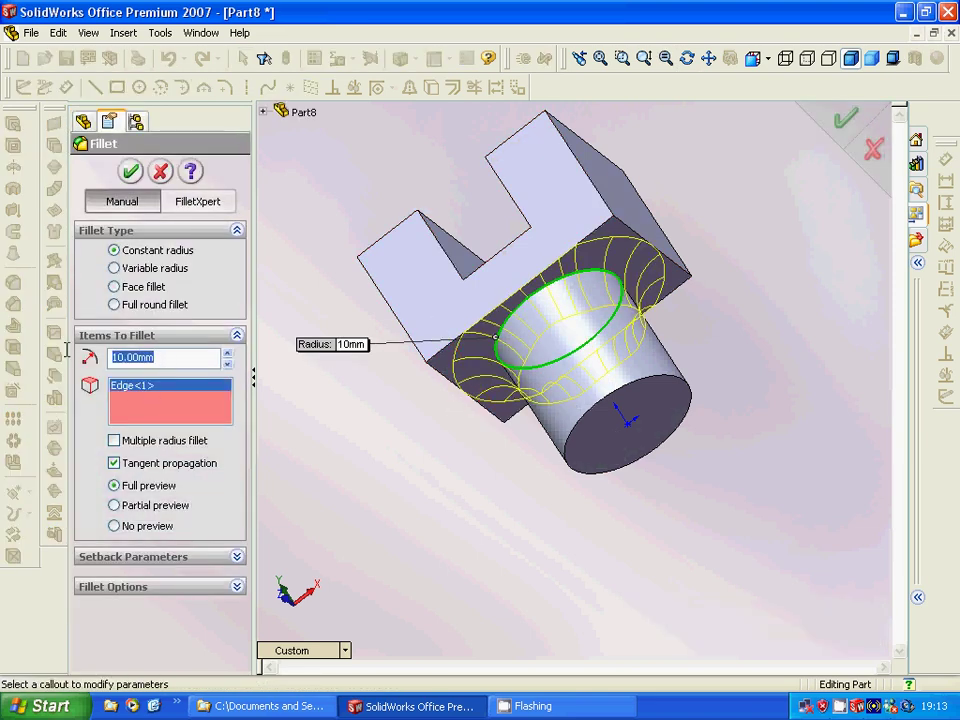
type("5")
key("Return")
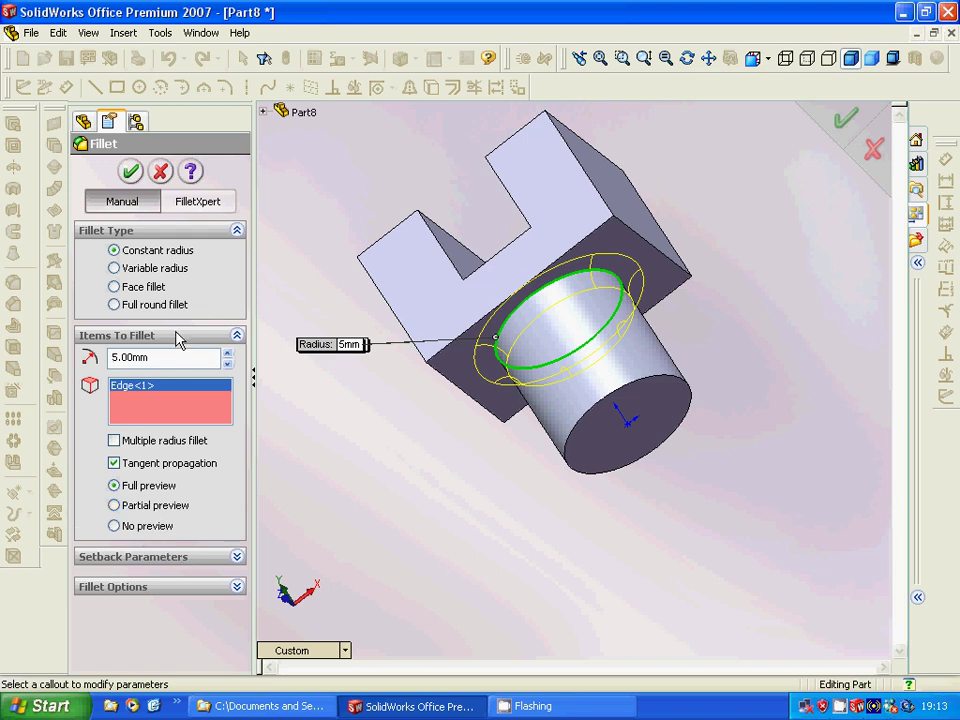
left_click(130, 171)
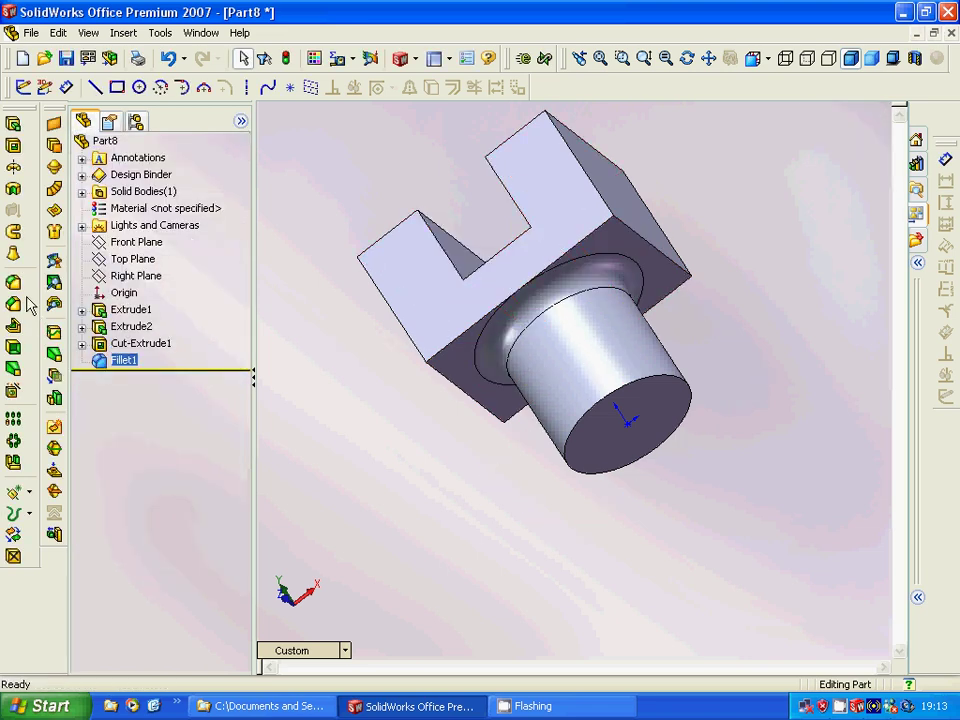
left_click(12, 212)
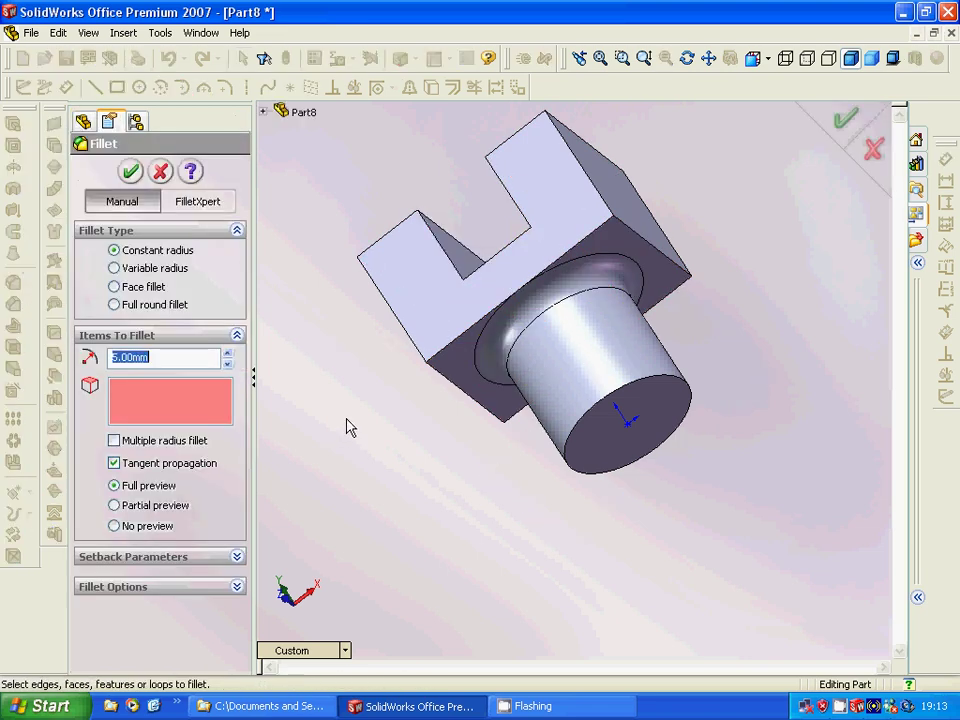
left_click(448, 384)
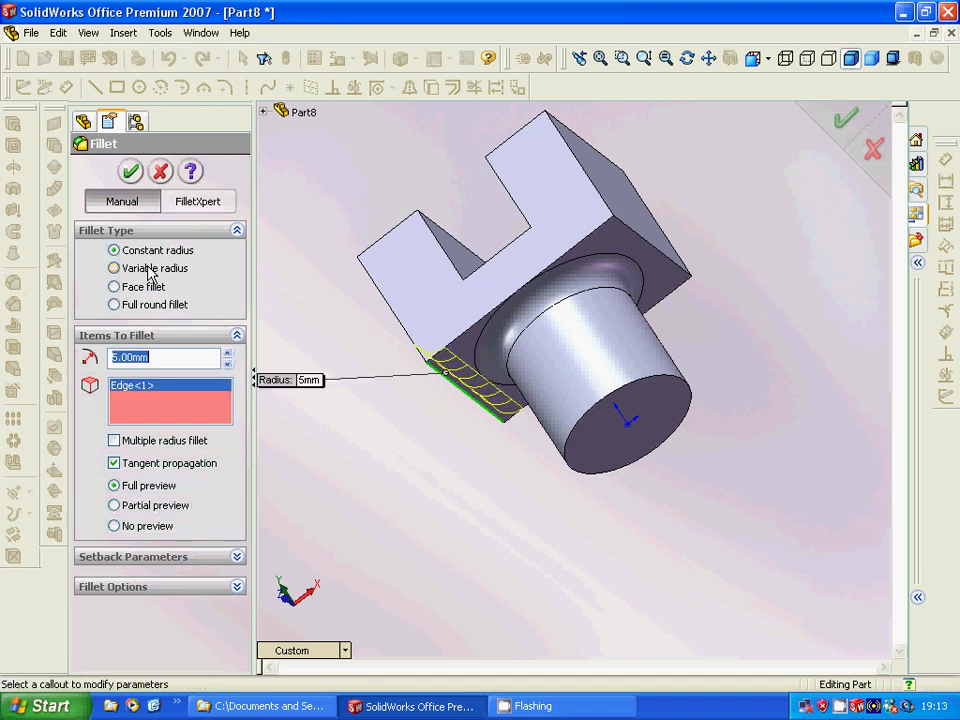
left_click(148, 268)
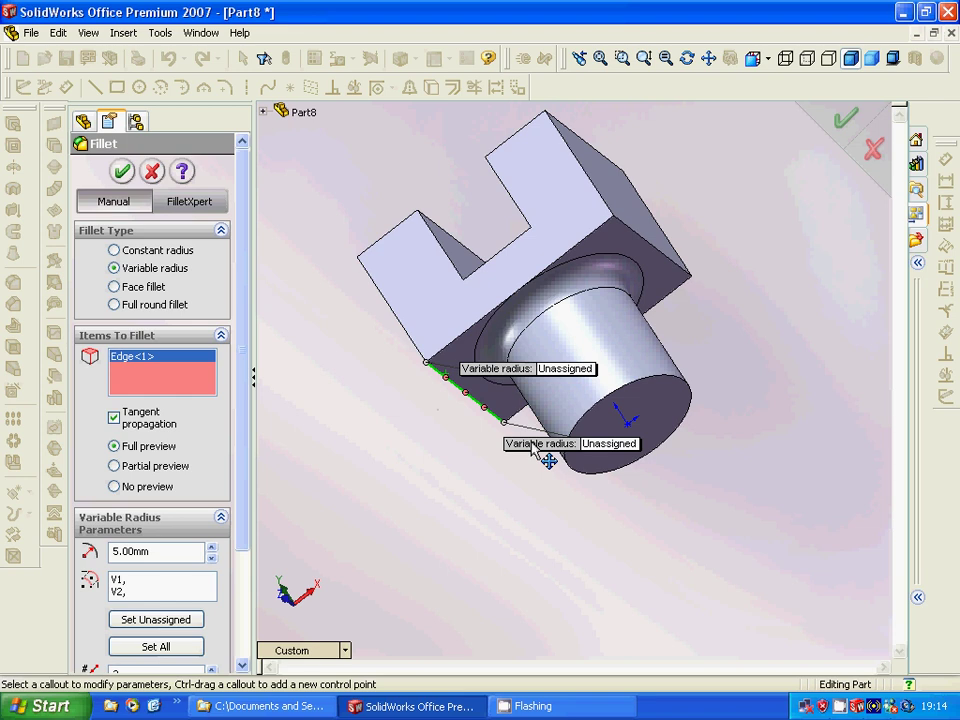
left_click(508, 420)
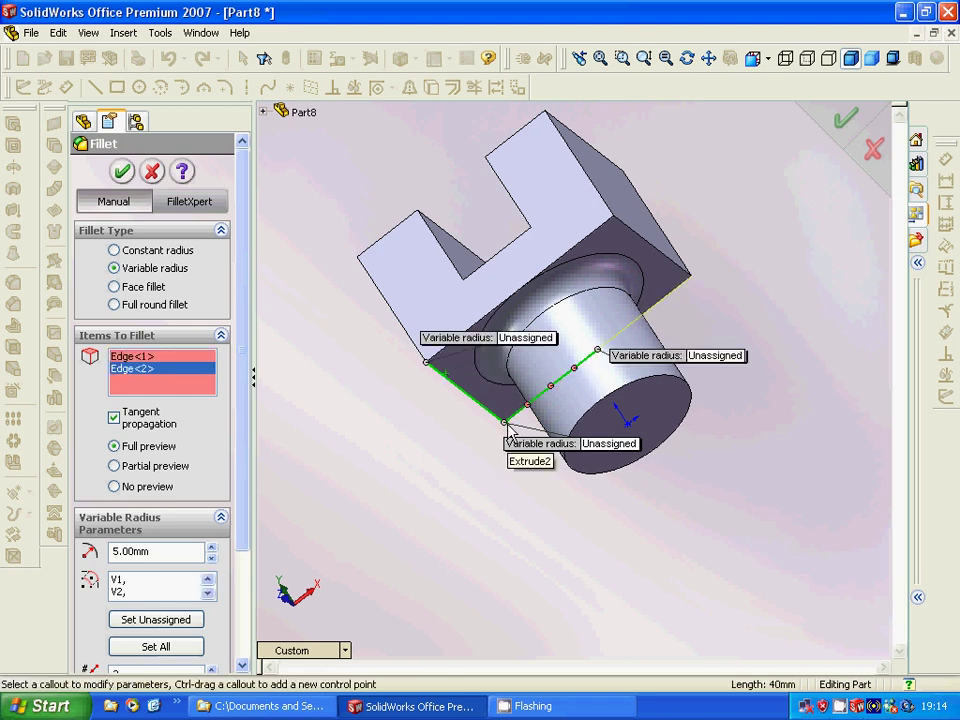
key("Return")
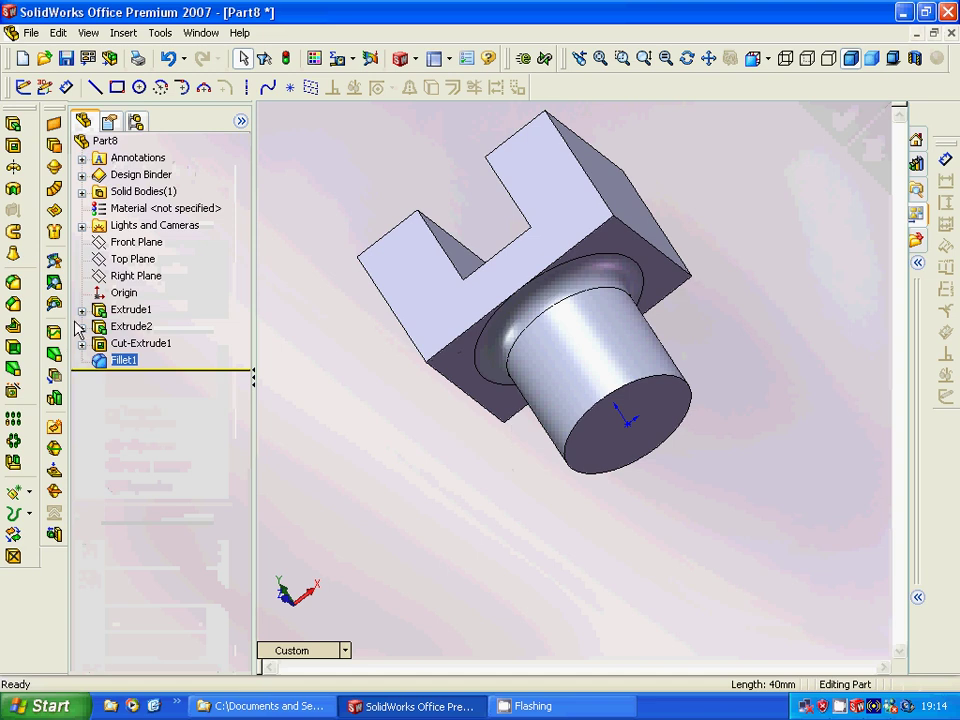
left_click(81, 372)
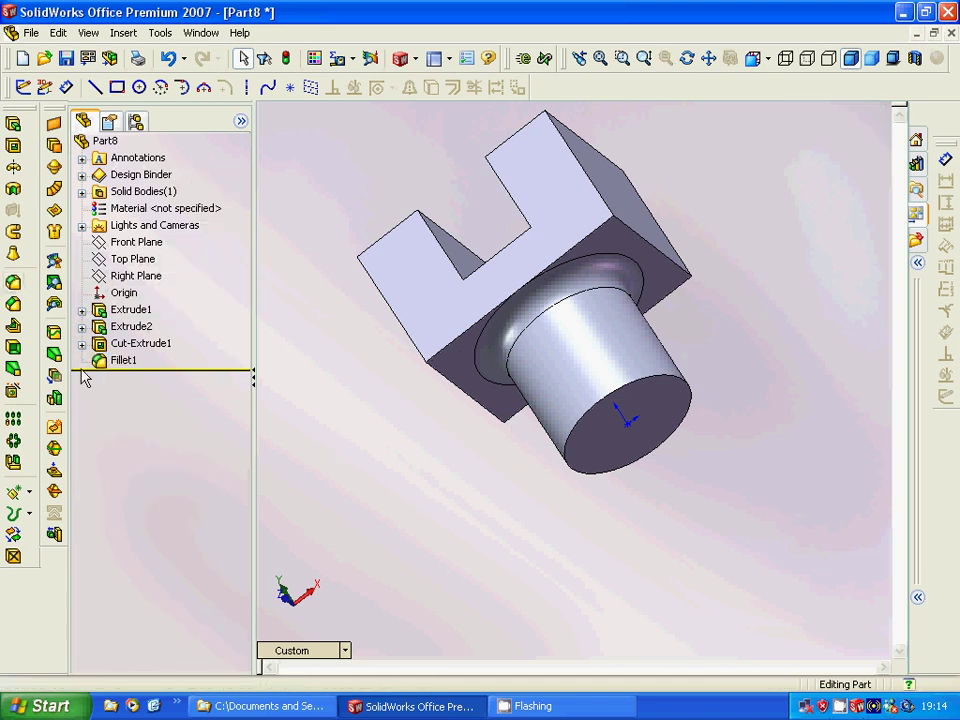
Set up a variable radius fillet on the block's lower edge parallel to the slot, assigning 5 mm to both end vertices
left_click(14, 284)
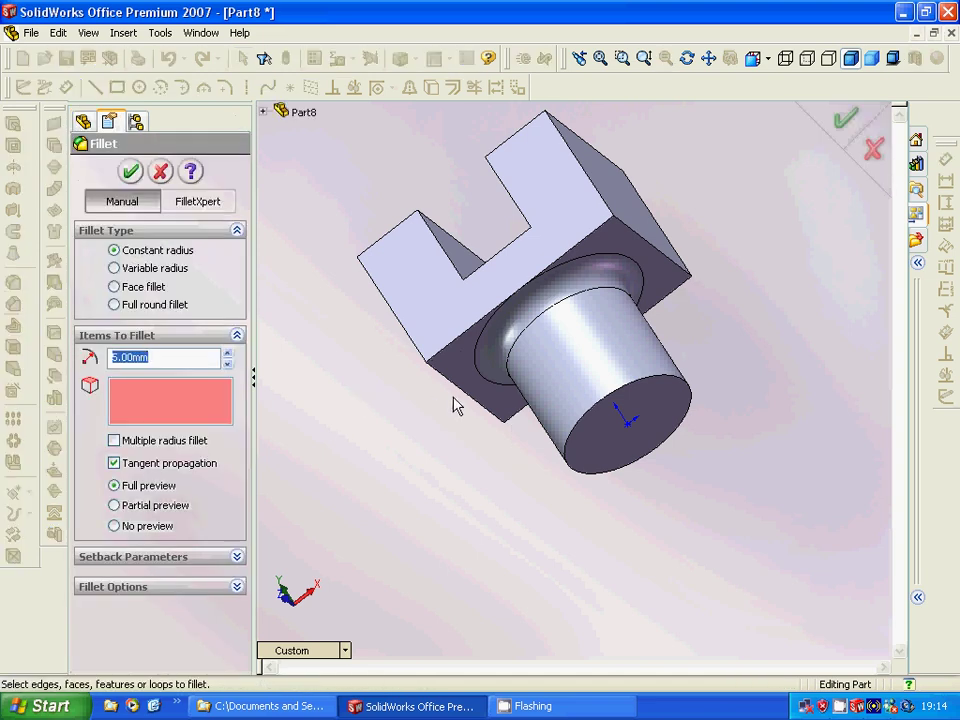
left_click(451, 385)
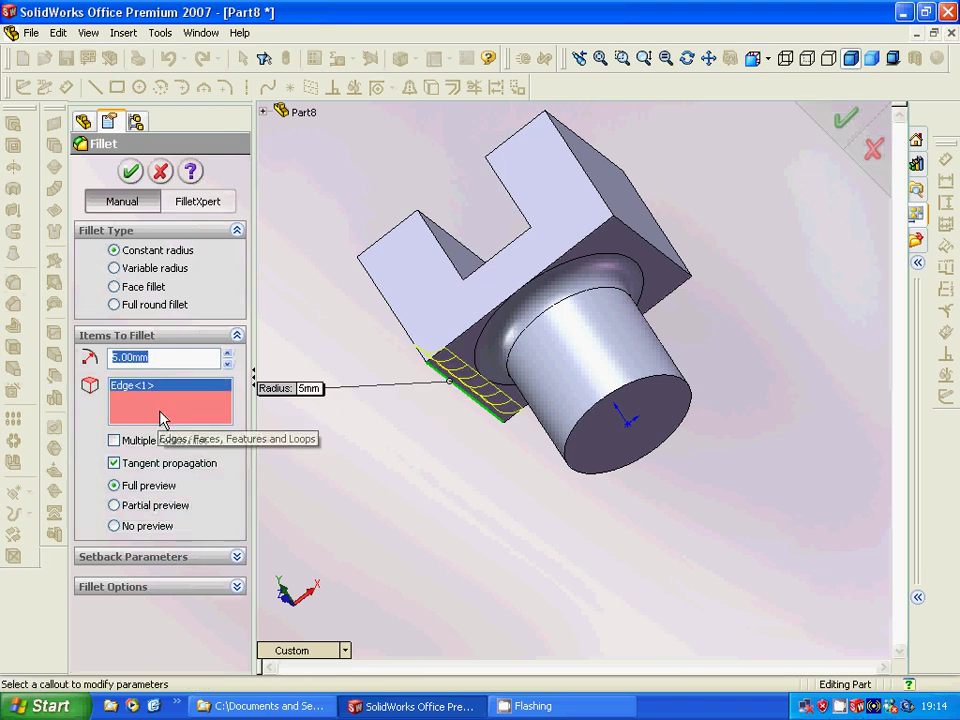
left_click(145, 268)
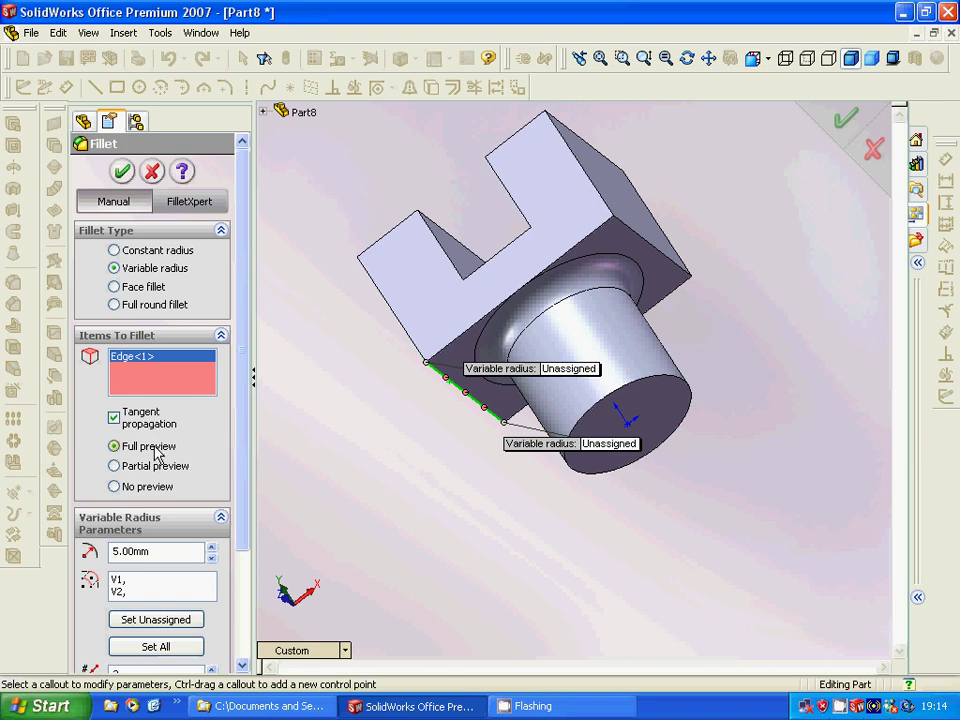
left_click(166, 556)
left_click_drag(248, 490, 246, 555)
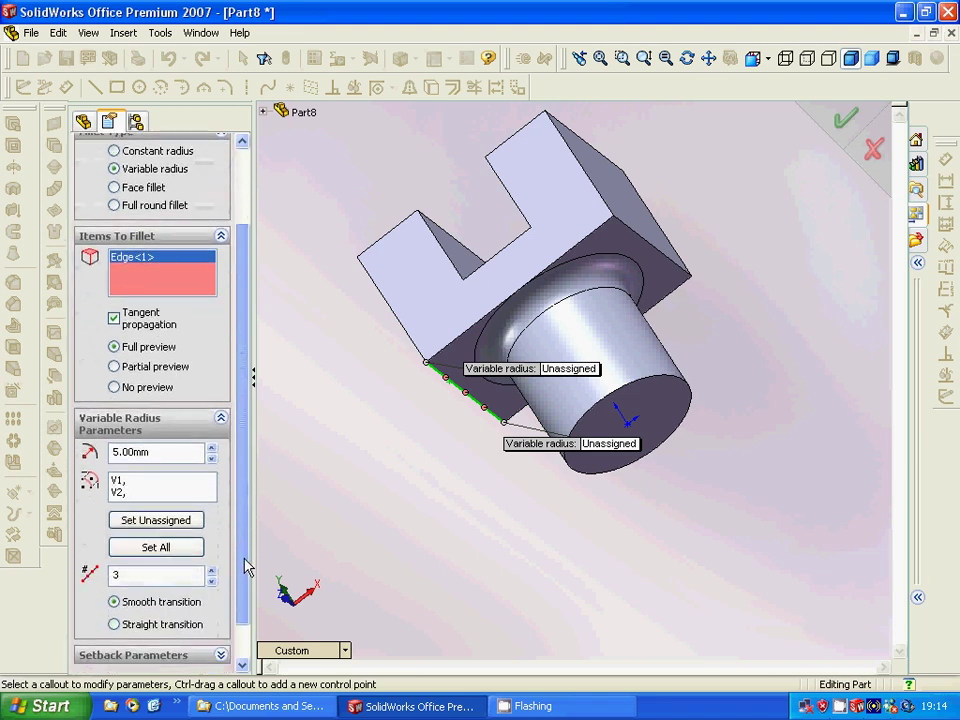
left_click(143, 522)
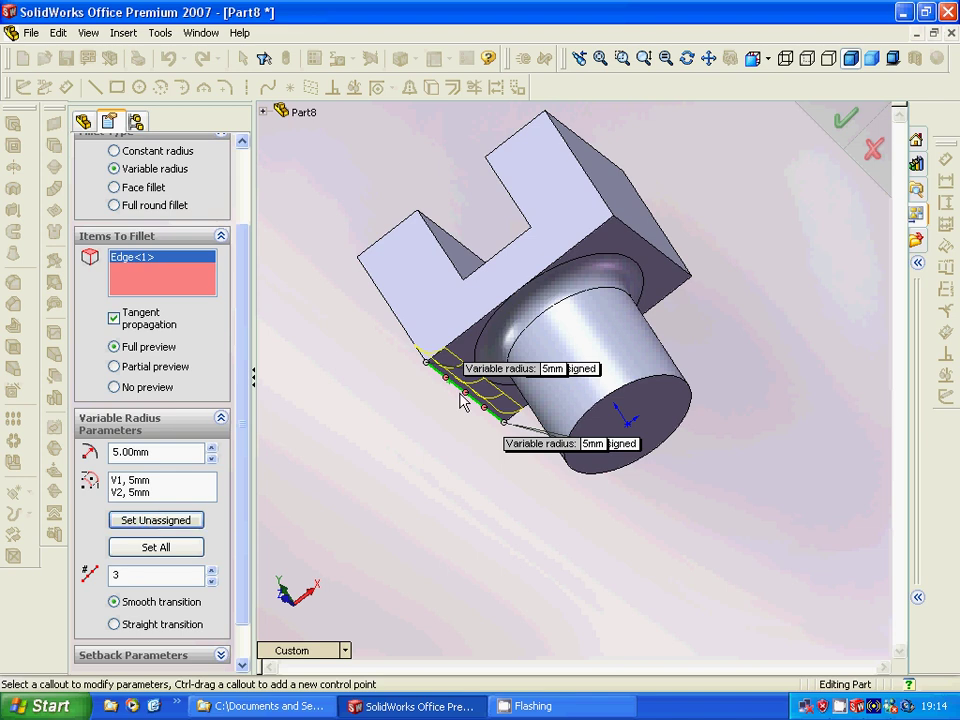
Set the radius at the second vertex, V2, to 10 mm and complete the variable radius fillet
left_click(145, 493)
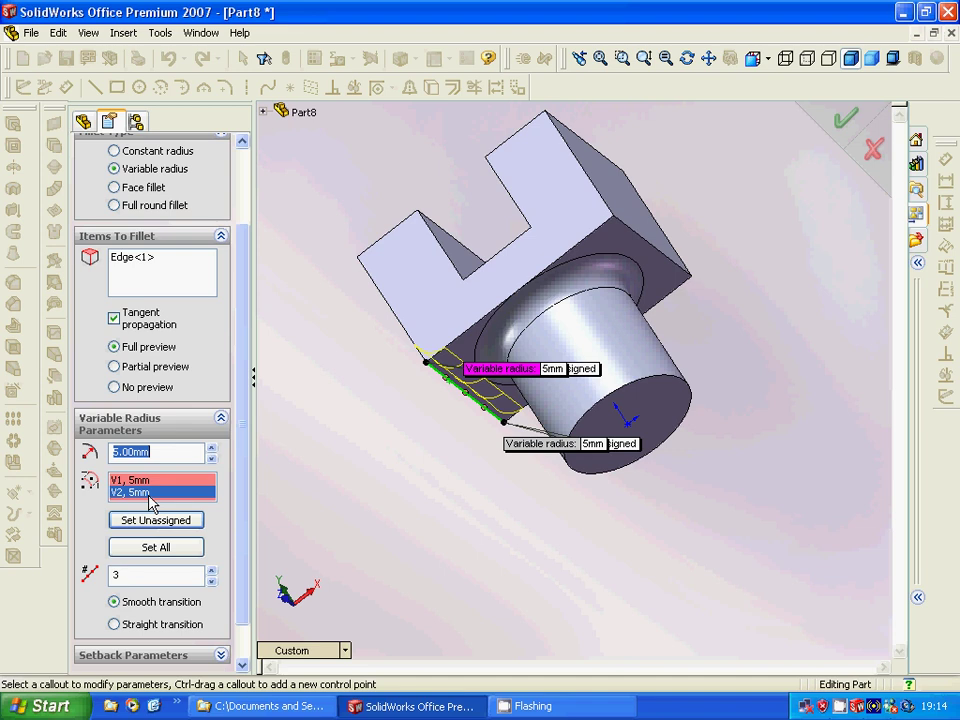
type("10")
key("Return")
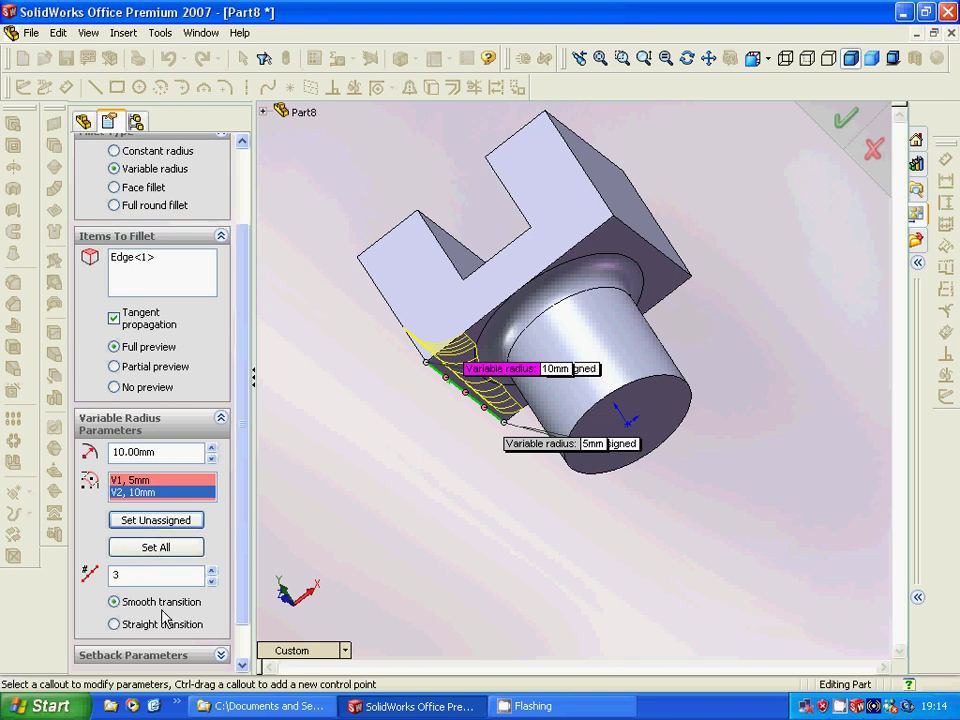
left_click_drag(246, 349, 246, 285)
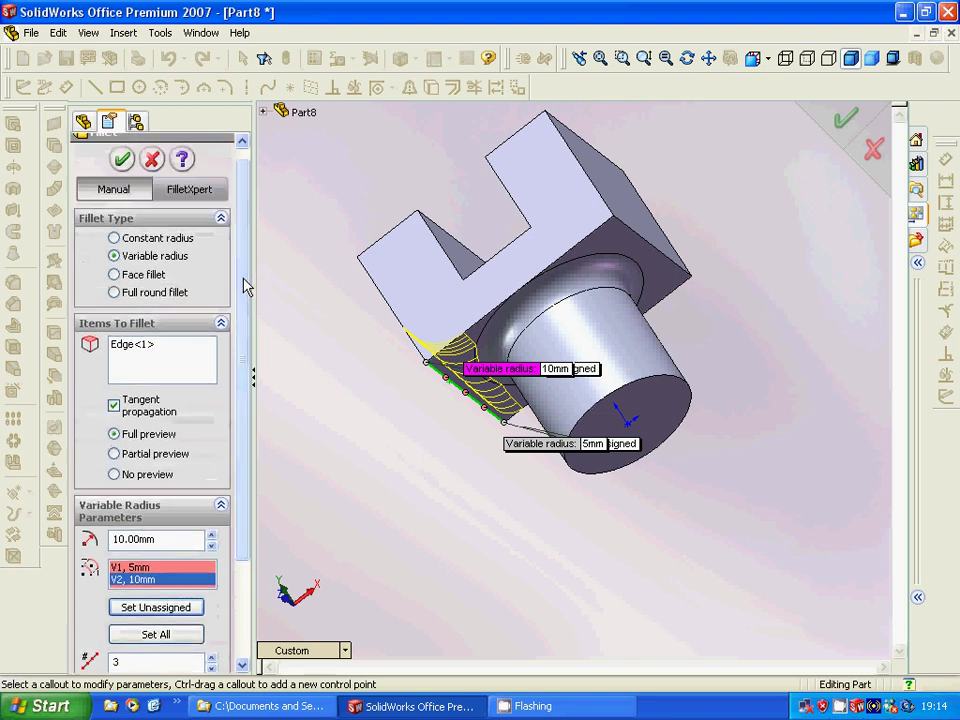
left_click(121, 158)
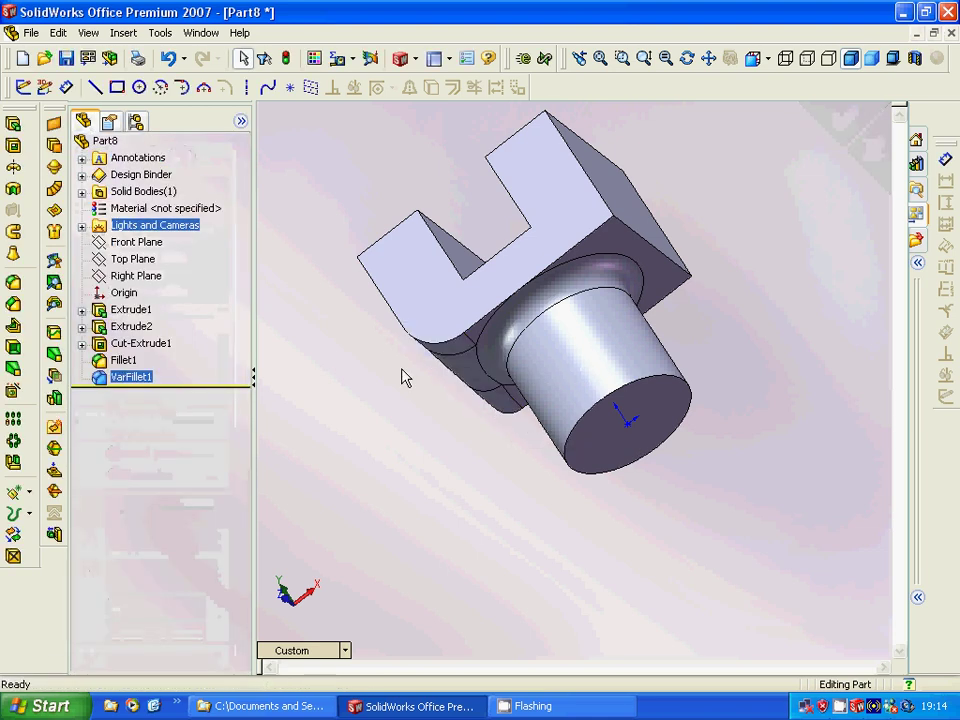
Start a face fillet with a 5 mm radius on the block's plain end face
middle_click_drag(384, 369, 360, 381)
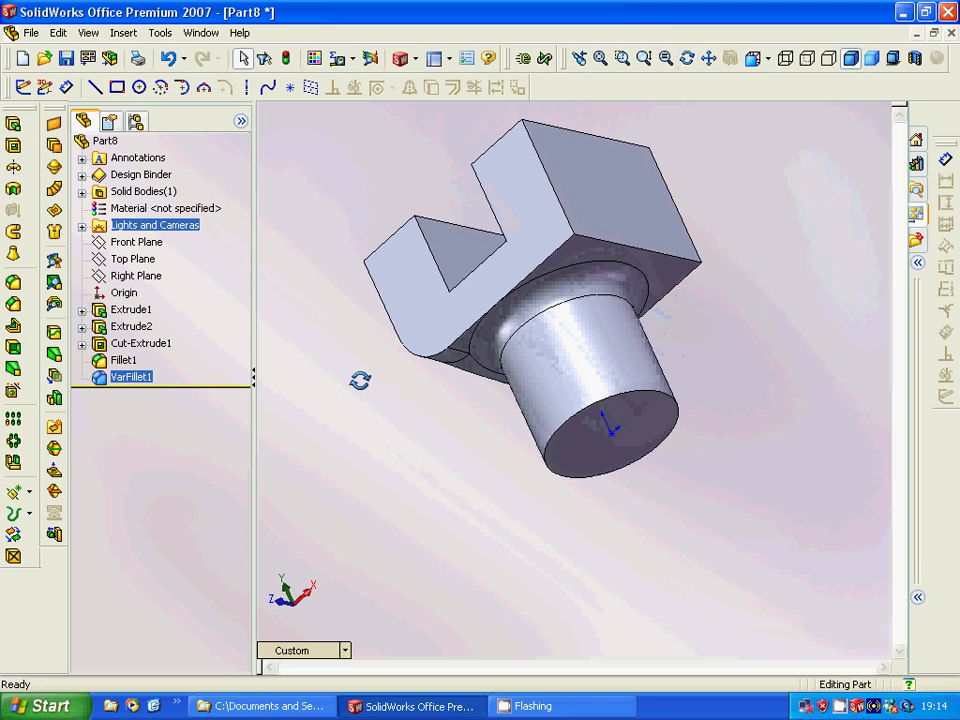
left_click(631, 193)
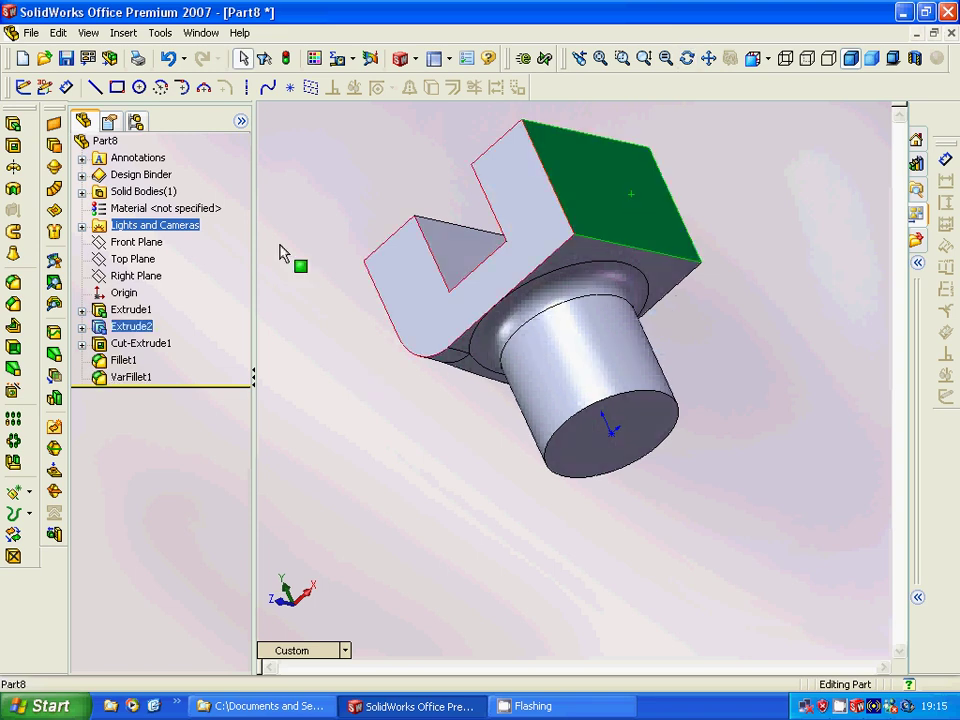
left_click(19, 290)
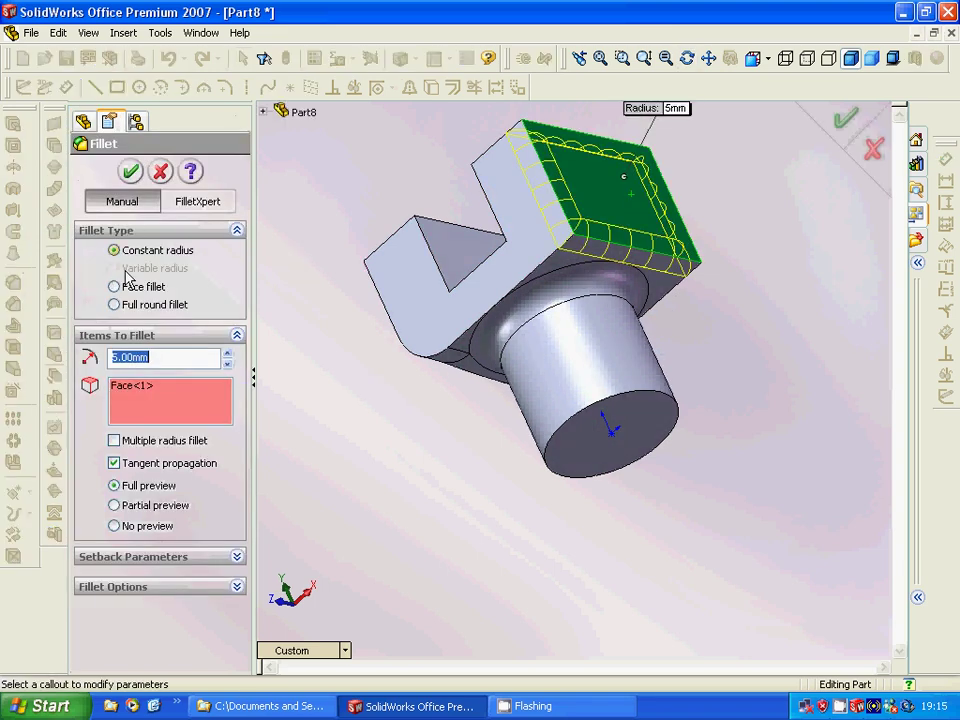
left_click(140, 287)
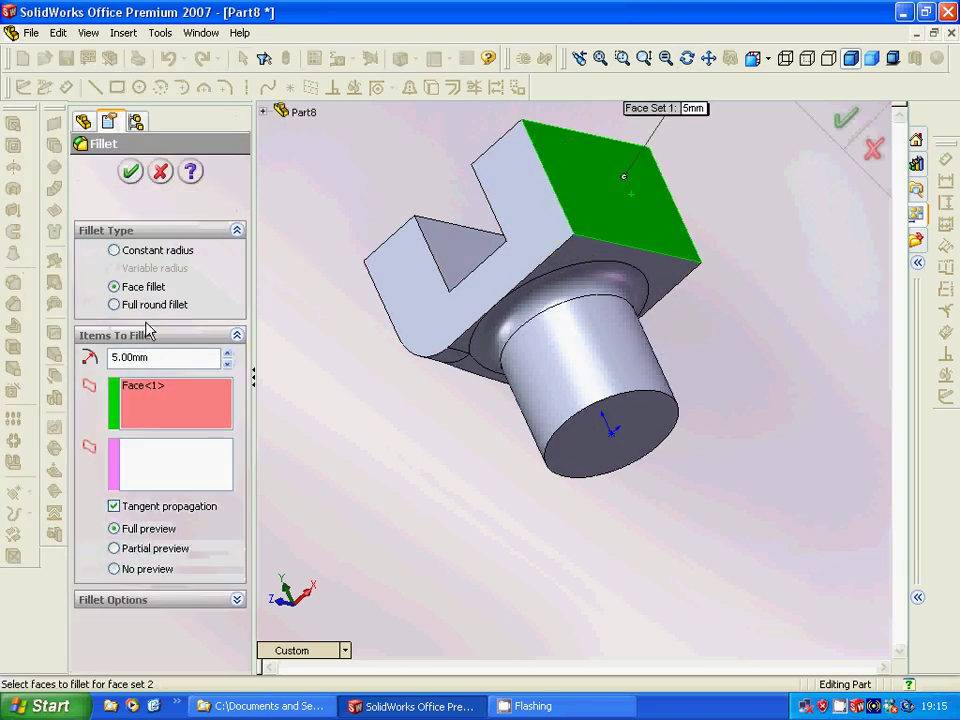
Try the face fillet with the end face and the slotted side face both in the first face set, and clear the selections
left_click(130, 171)
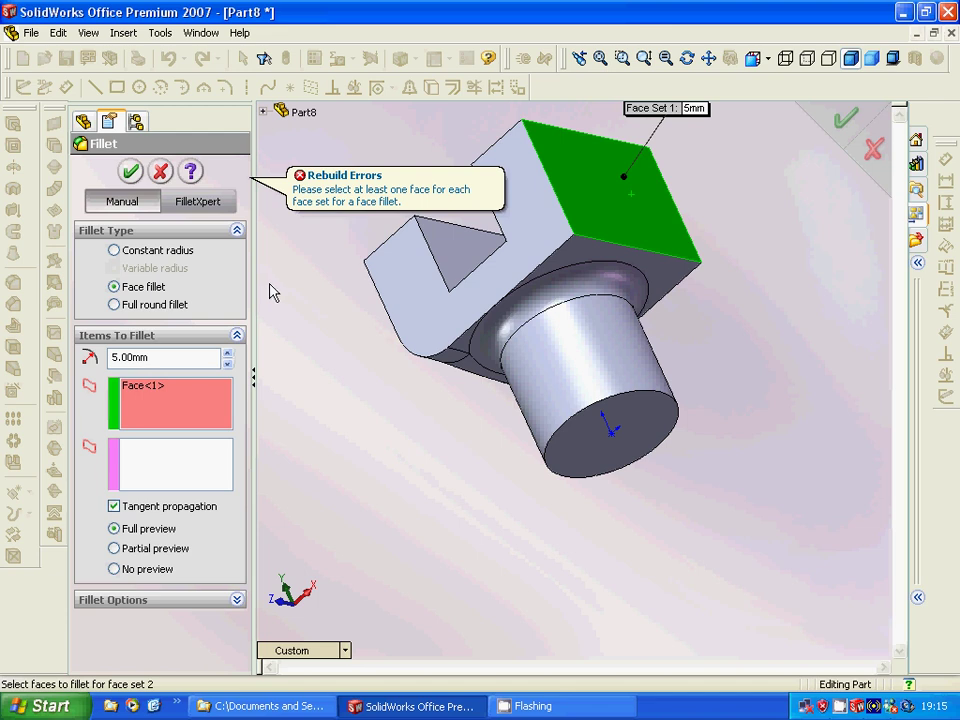
left_click(551, 210)
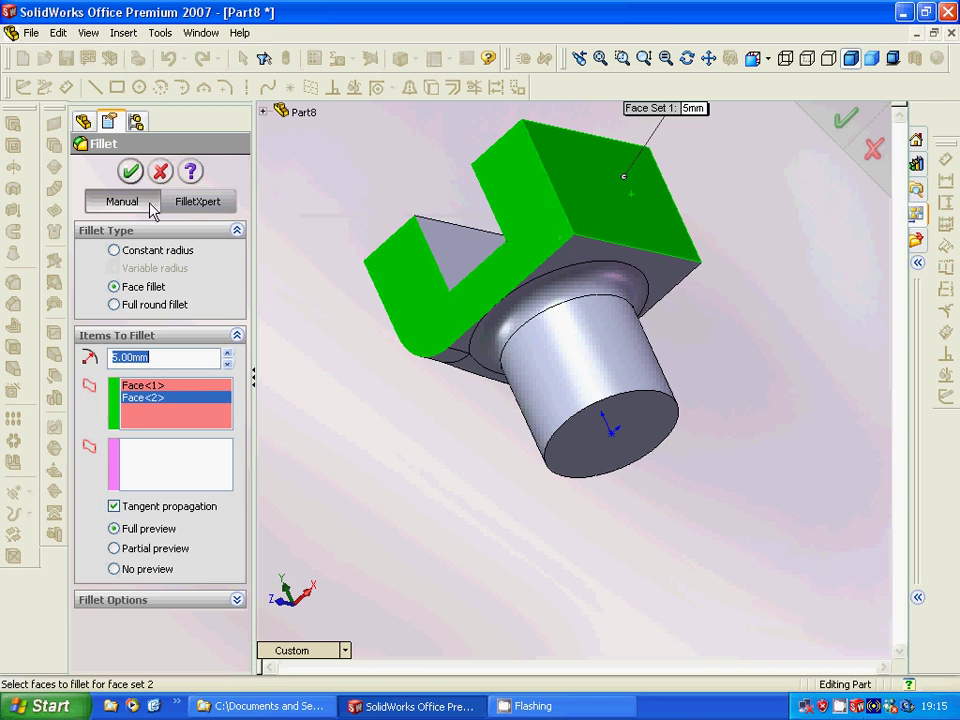
left_click(136, 174)
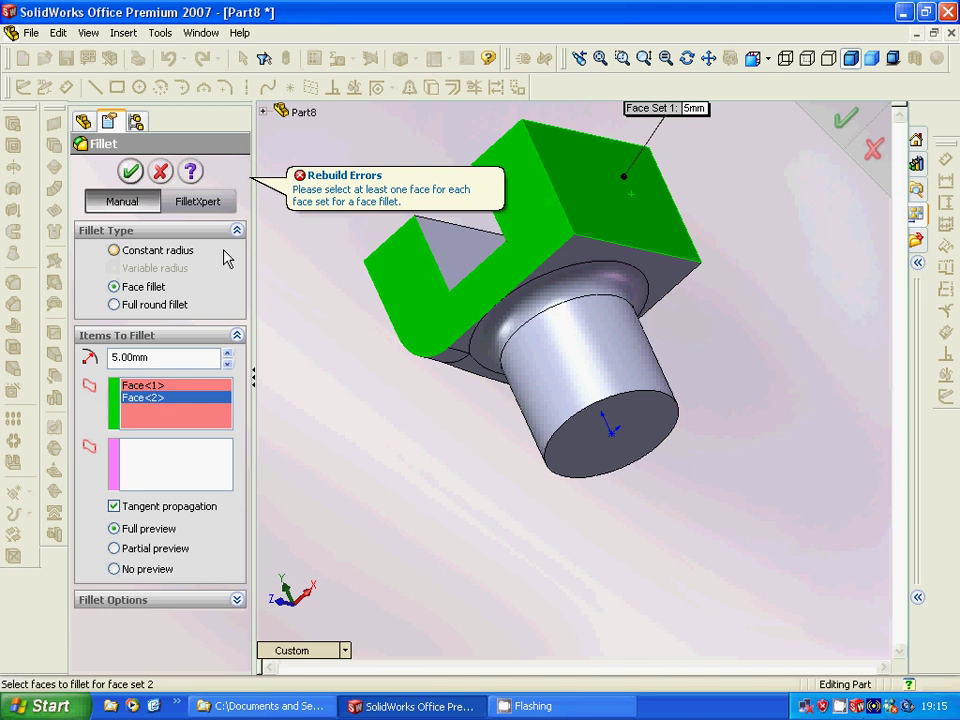
right_click(153, 402)
left_click(205, 412)
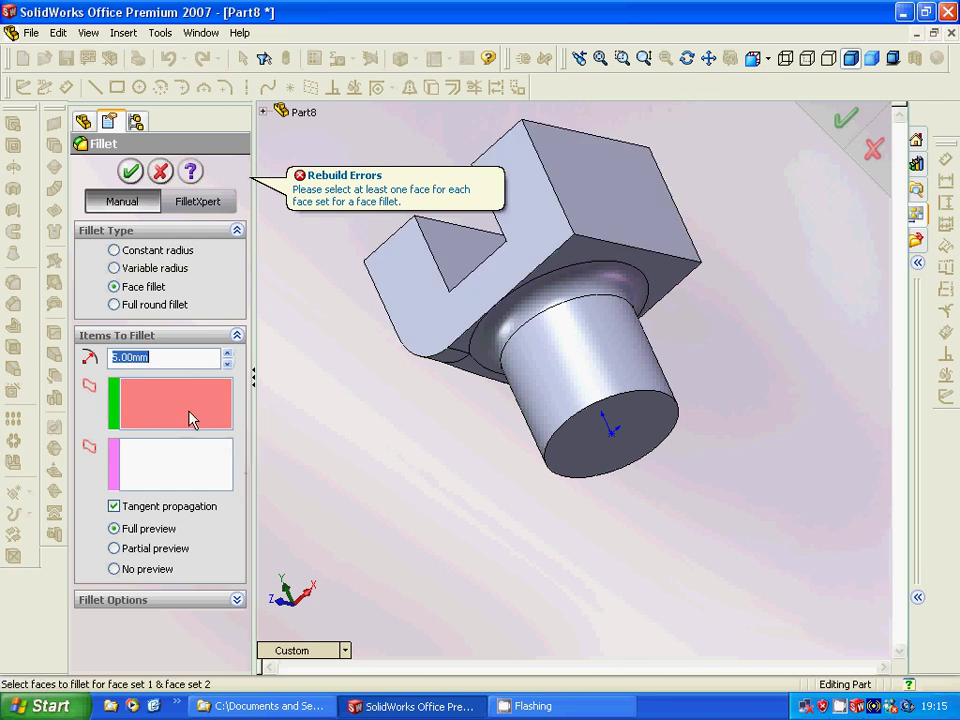
Create a 5 mm face fillet between the block's plain end face in set 1 and the slotted side face and underside in set 2
left_click(636, 202)
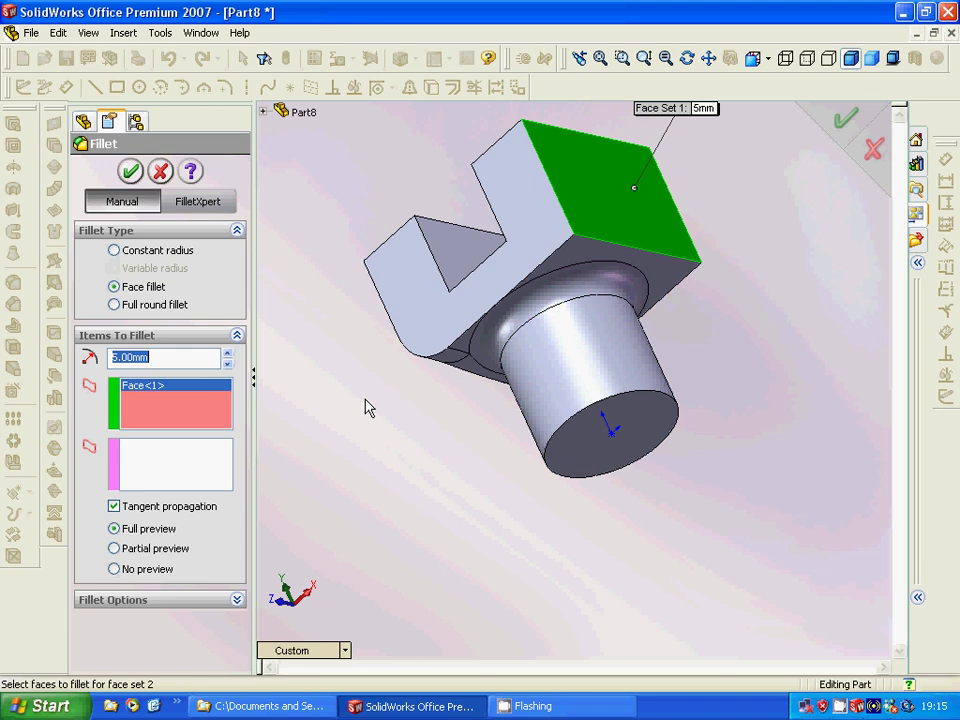
left_click(199, 476)
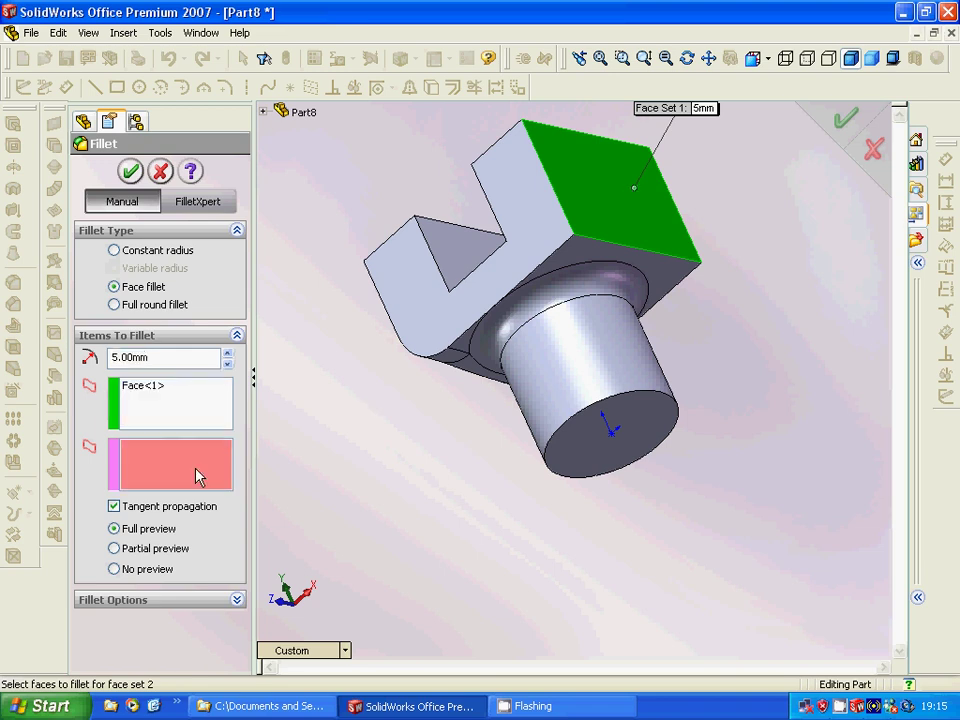
left_click(437, 315)
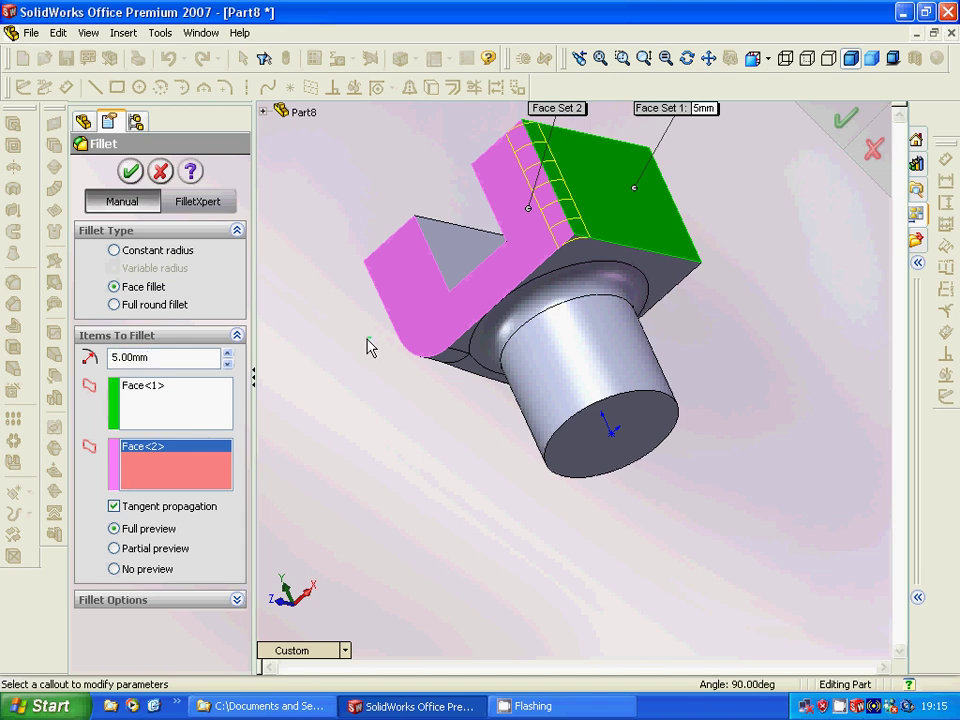
left_click(667, 280)
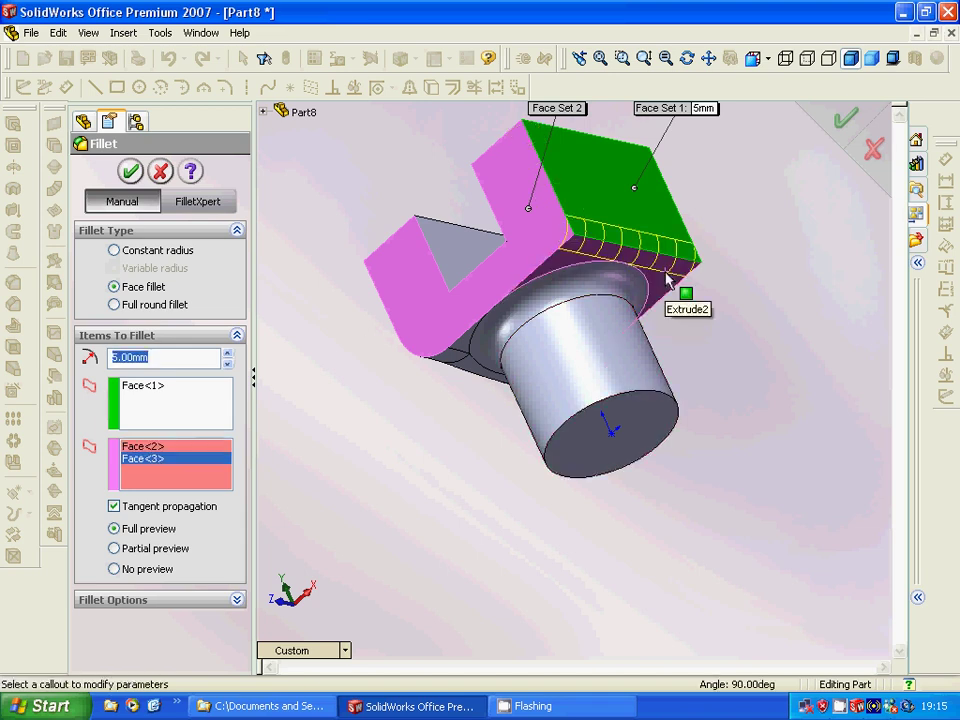
right_click(383, 407)
left_click(356, 381)
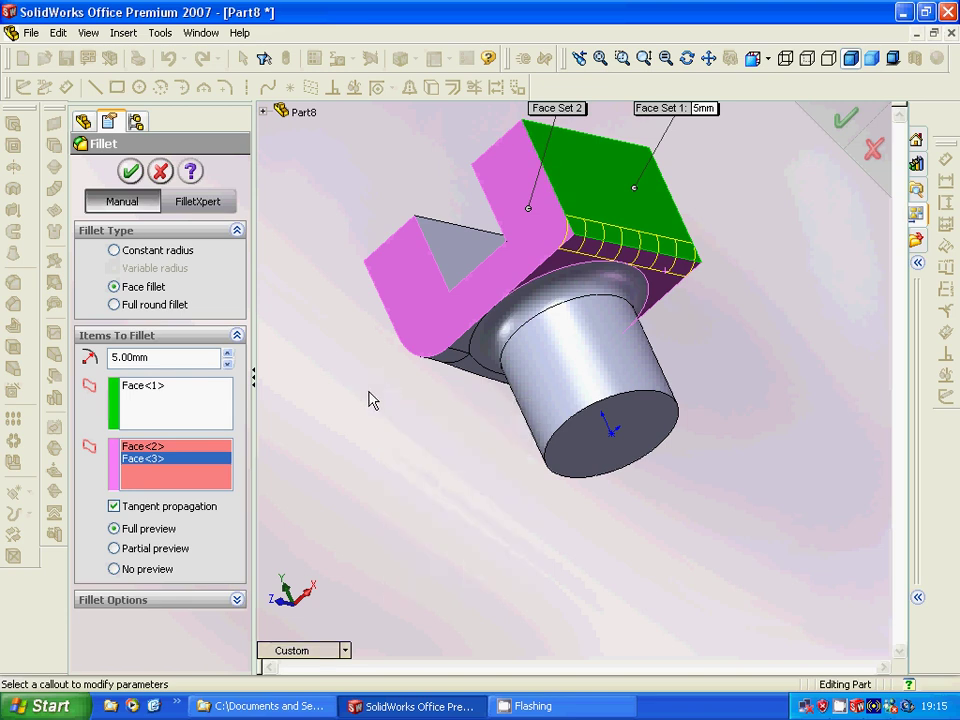
left_click(130, 172)
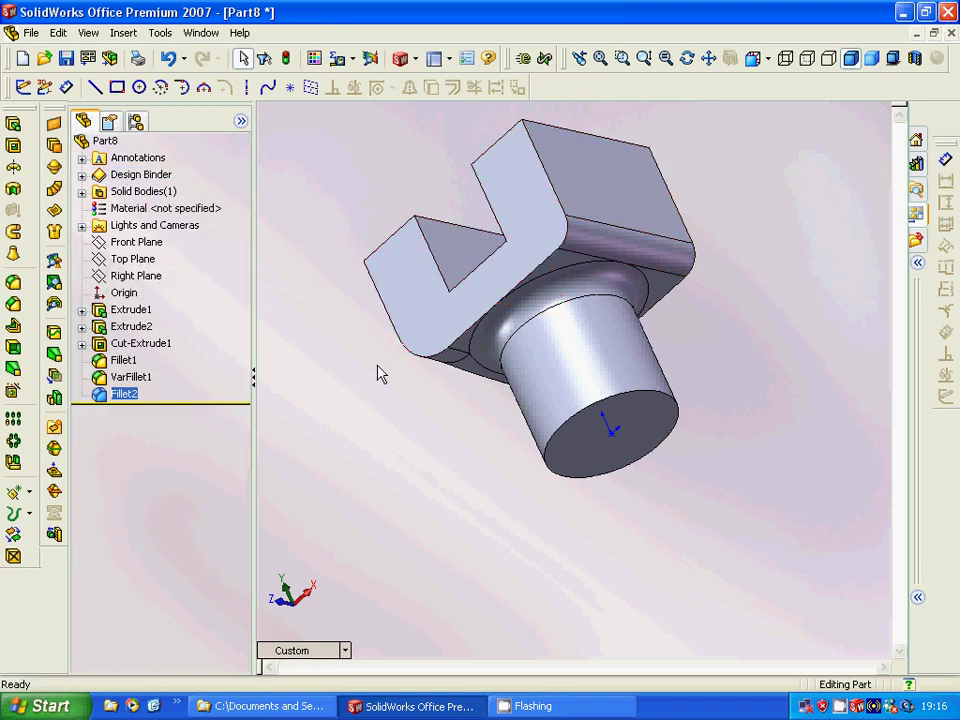
Start a full round fillet with the slotted side of the block in view
middle_click_drag(377, 373, 418, 453)
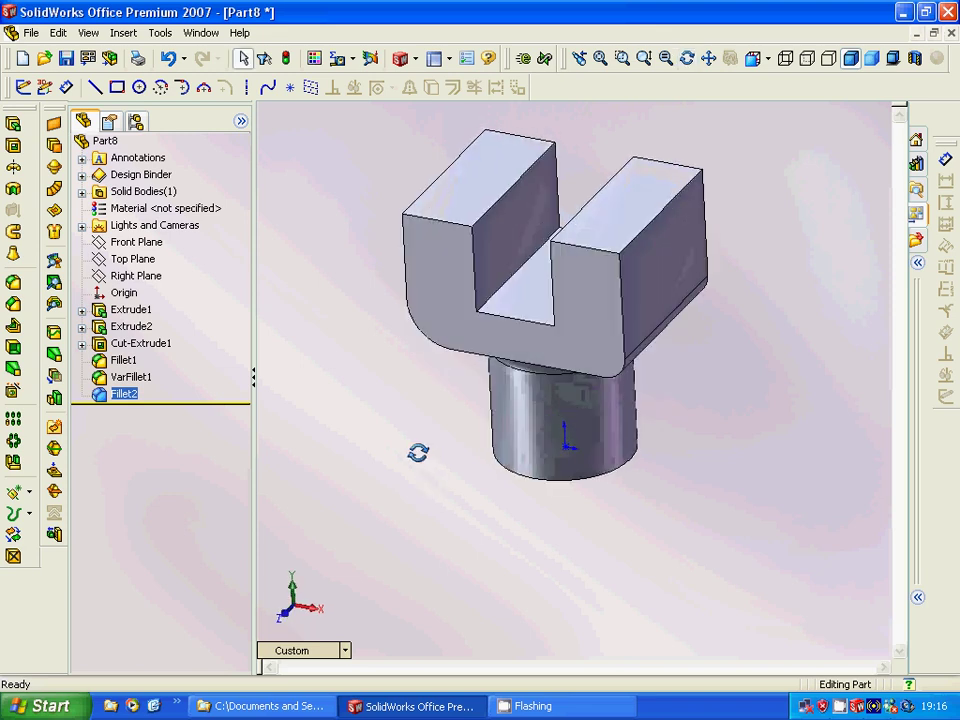
left_click(20, 288)
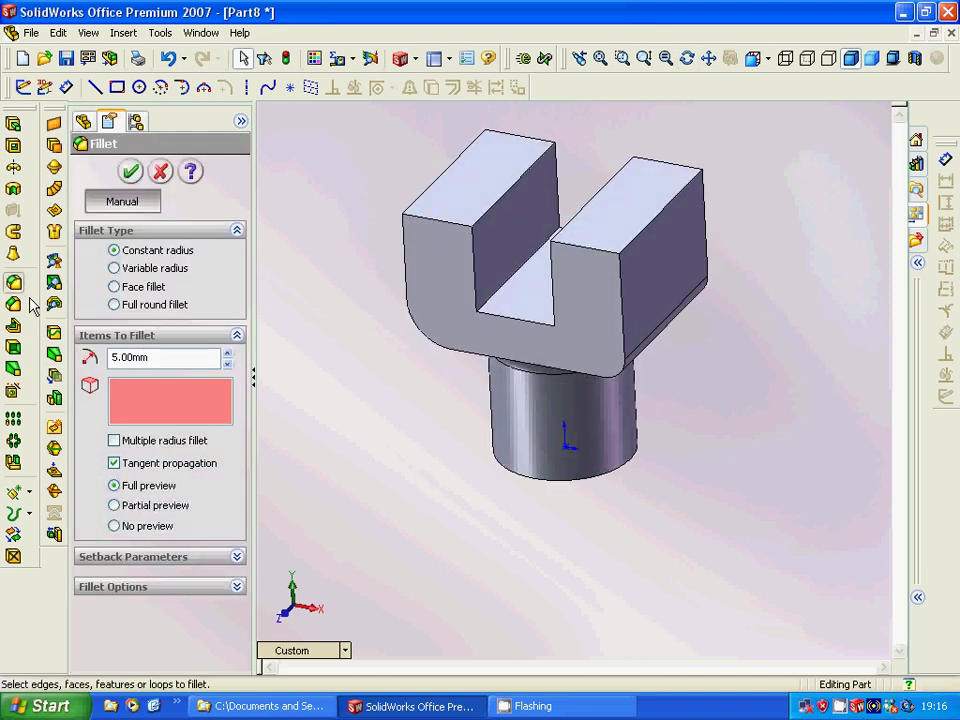
left_click(146, 307)
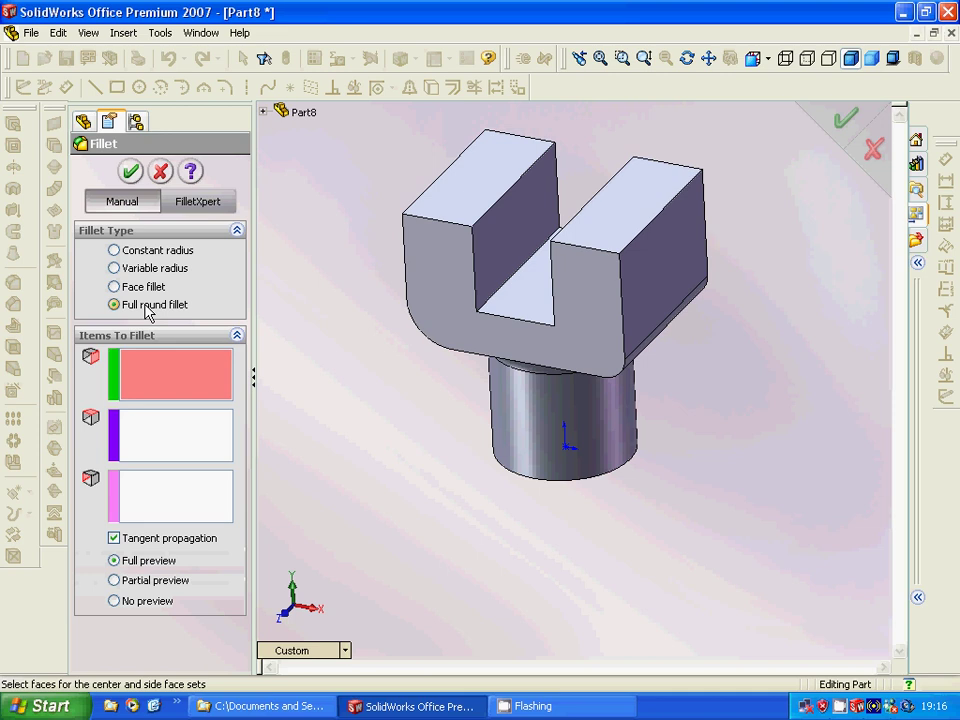
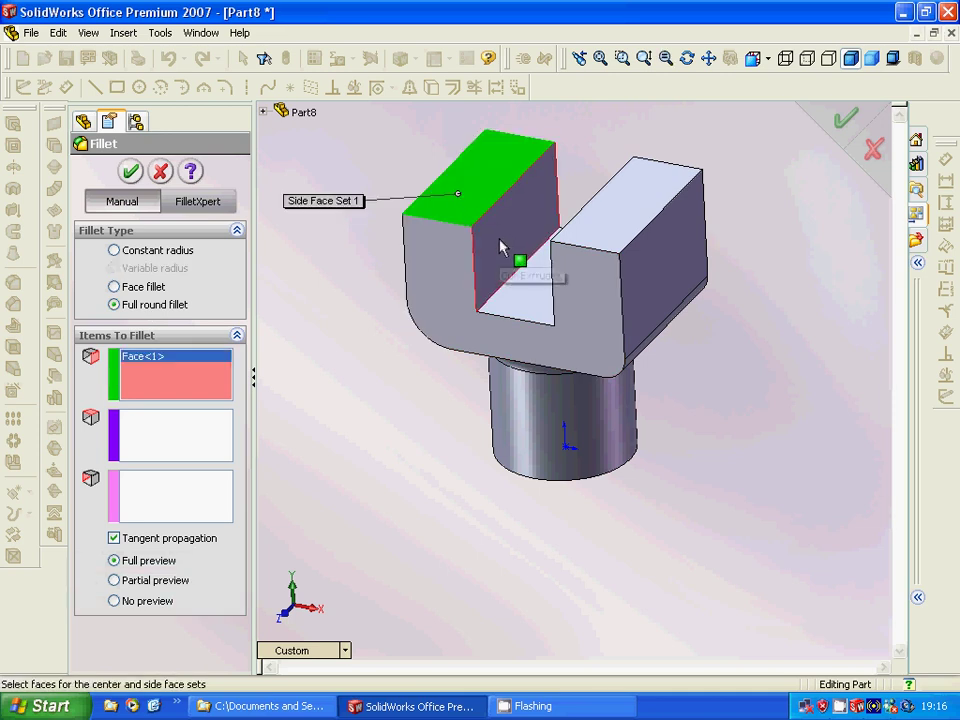
Try the full round fillet with an upright's top as first side face, its slot wall as center and the slot floor as second side face
left_click(152, 455)
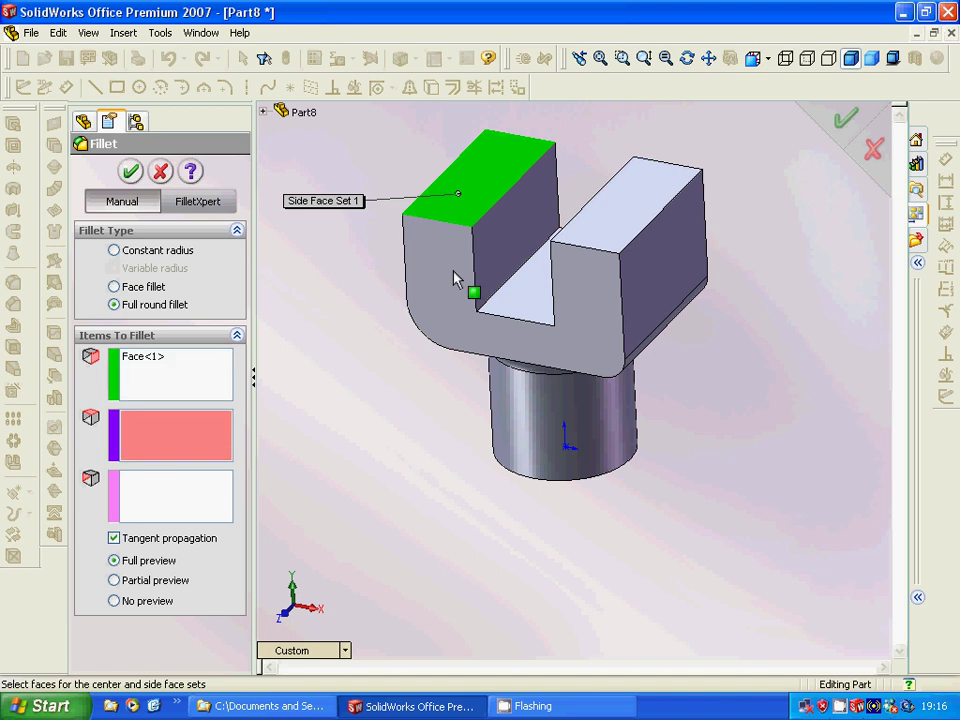
left_click(491, 238)
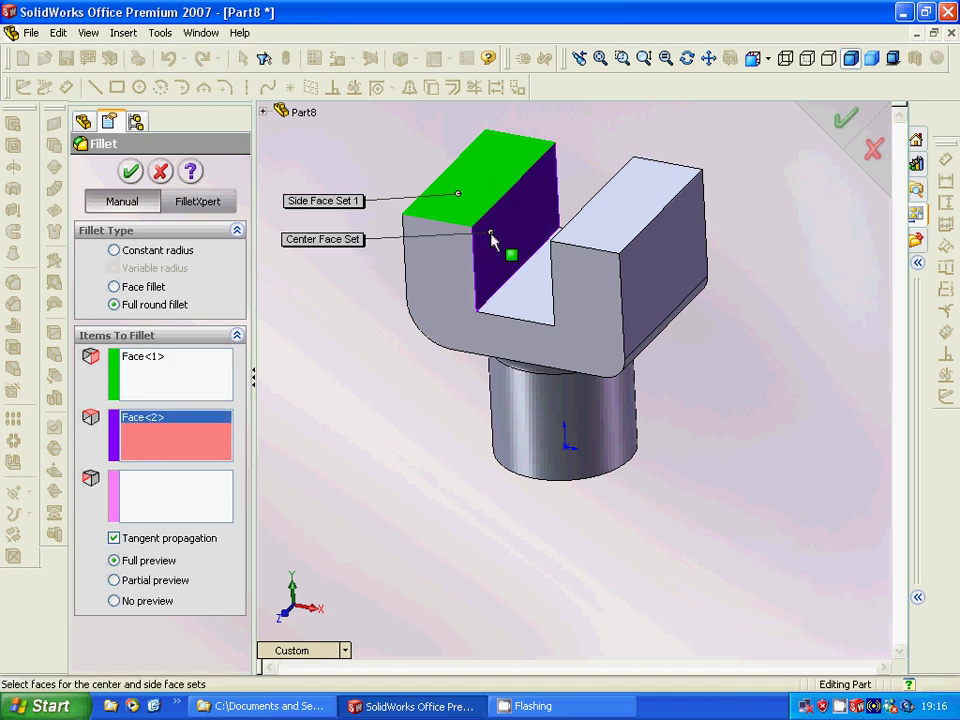
left_click(132, 508)
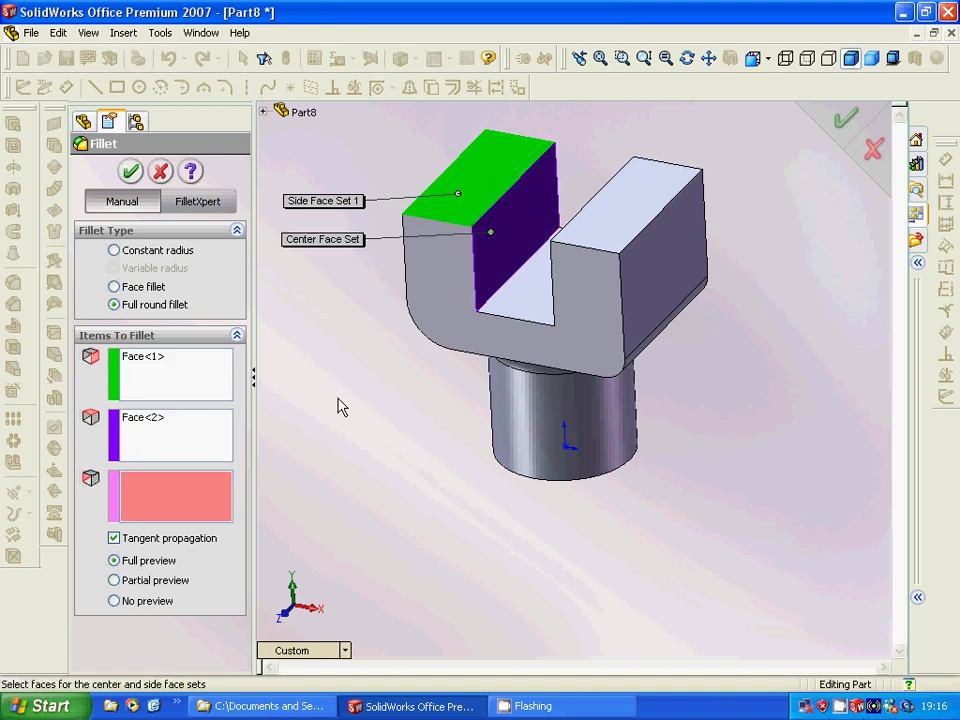
left_click(519, 308)
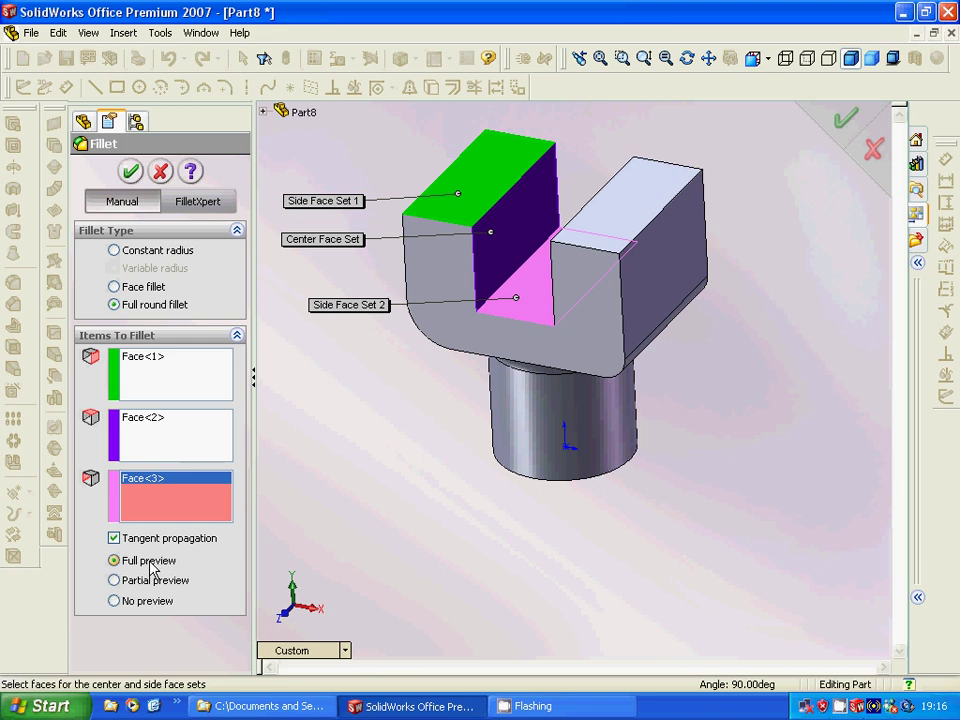
left_click(136, 290)
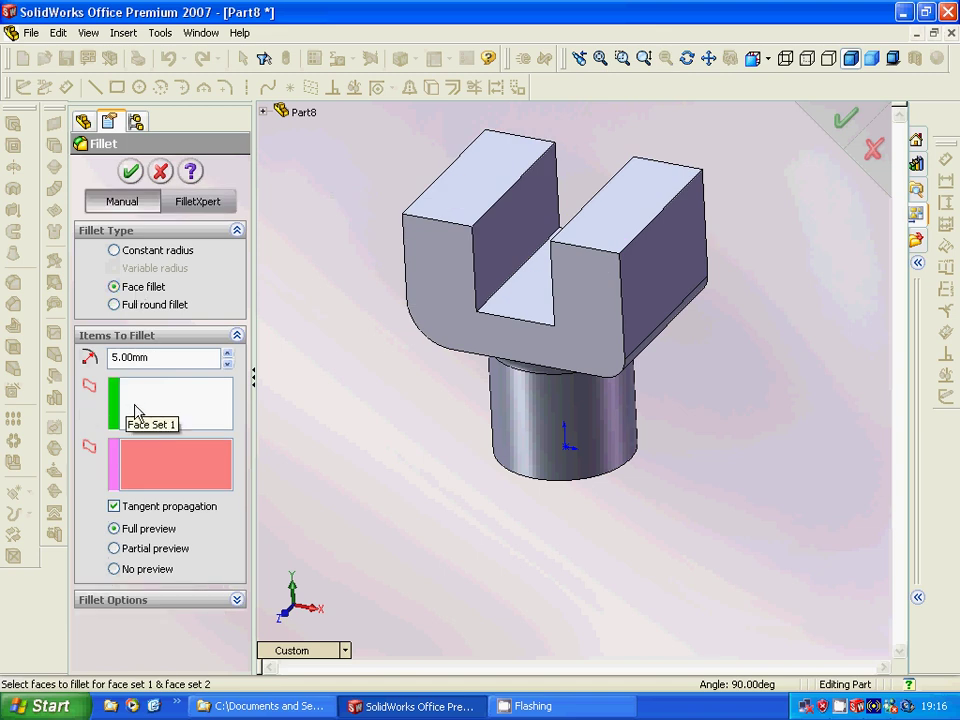
left_click(125, 305)
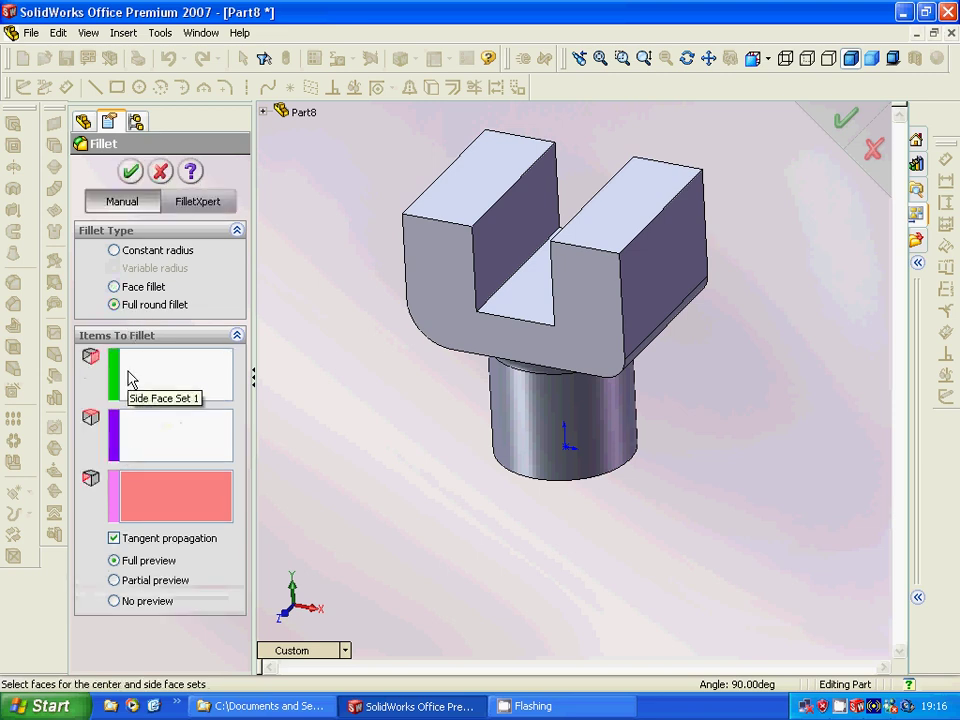
Try putting both the slot wall and the upright's top face in the first side face set, and clear the selections
left_click(178, 376)
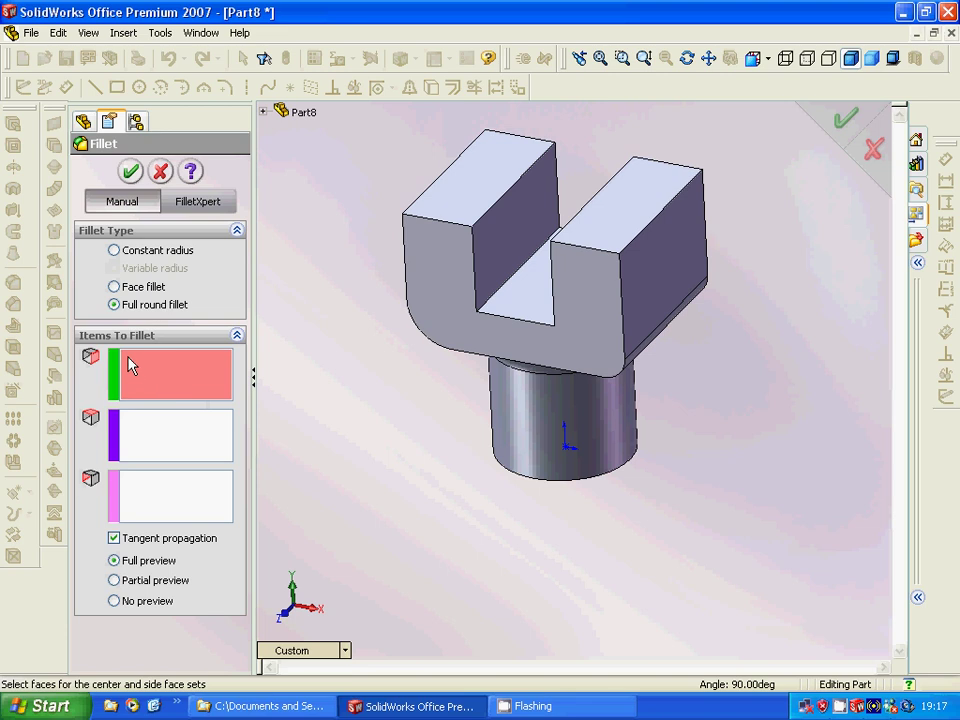
left_click(506, 245)
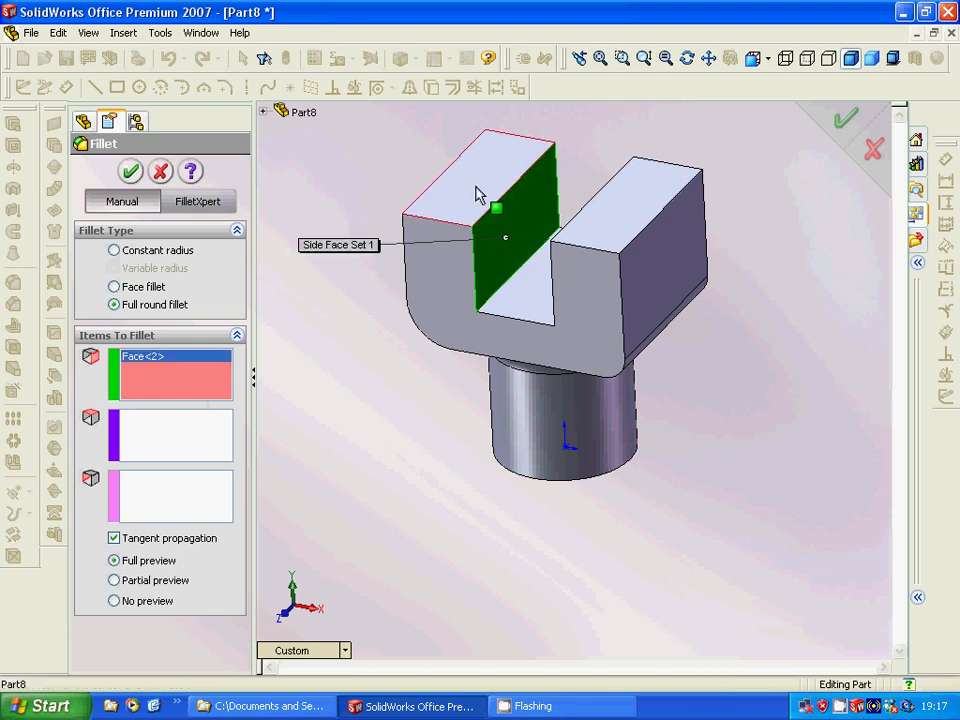
left_click(478, 195)
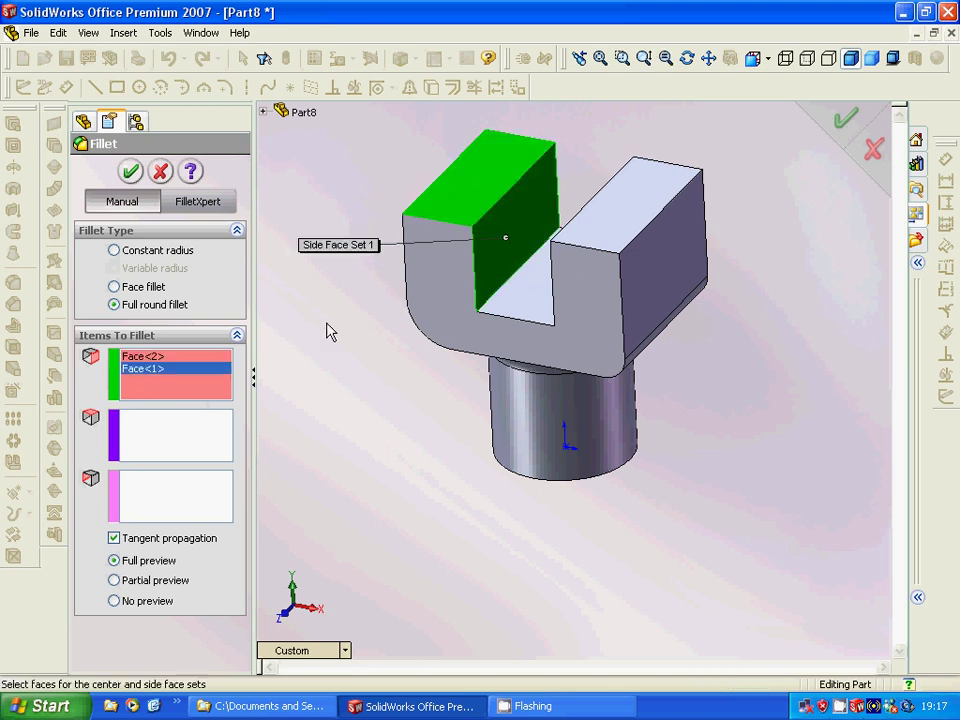
right_click(190, 378)
left_click(251, 384)
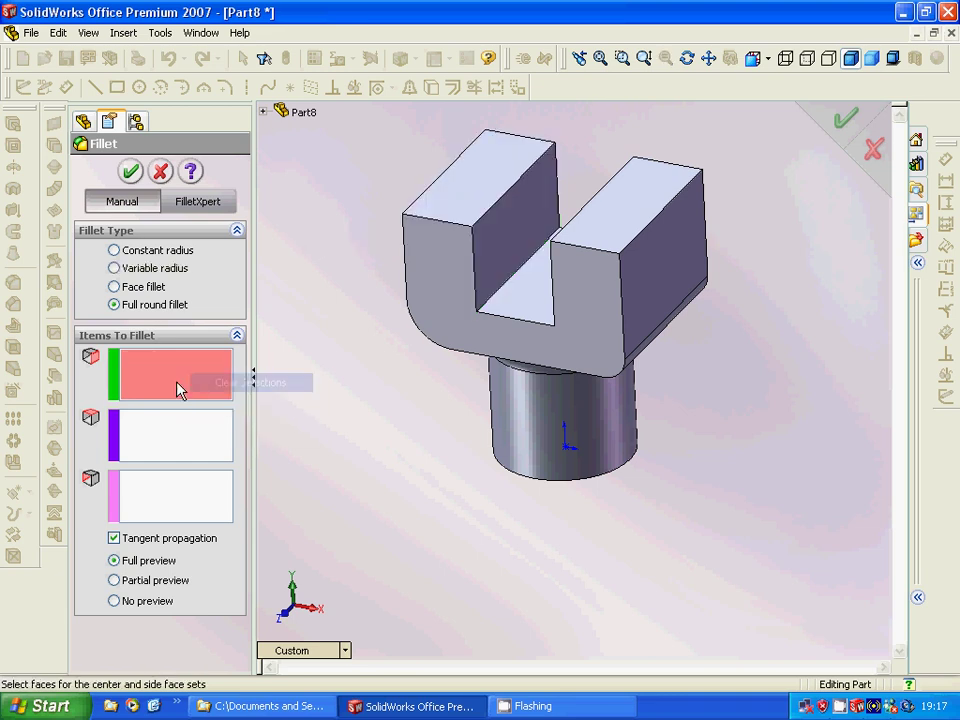
Create a full round fillet on one upright, using its top as center face and its slot wall and outer face as side faces
left_click(496, 238)
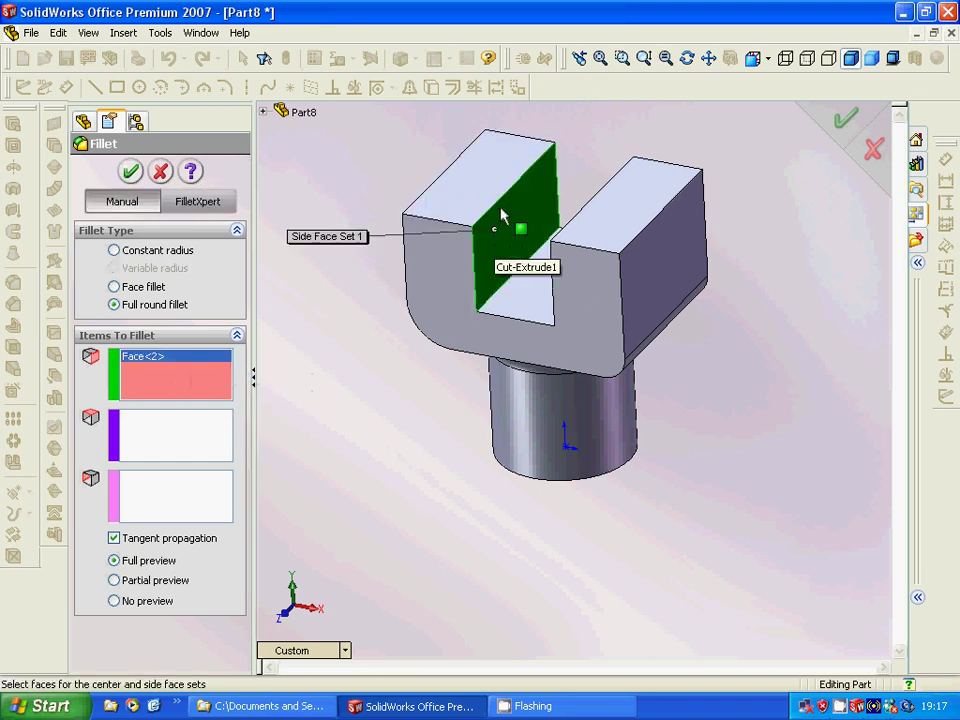
left_click(156, 446)
left_click(459, 195)
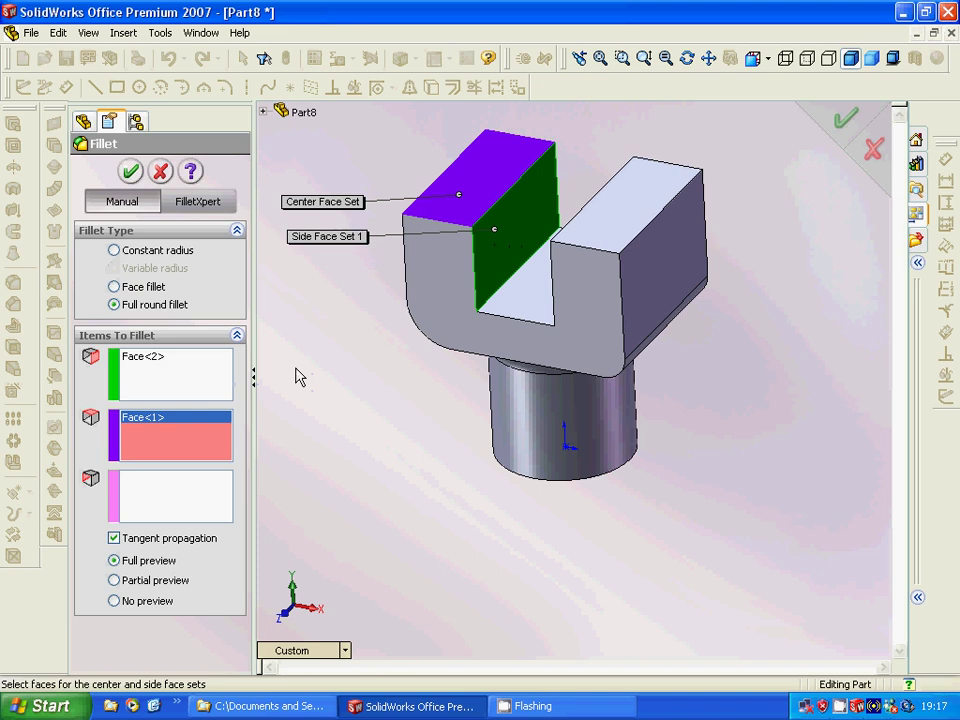
middle_click_drag(302, 422, 251, 462)
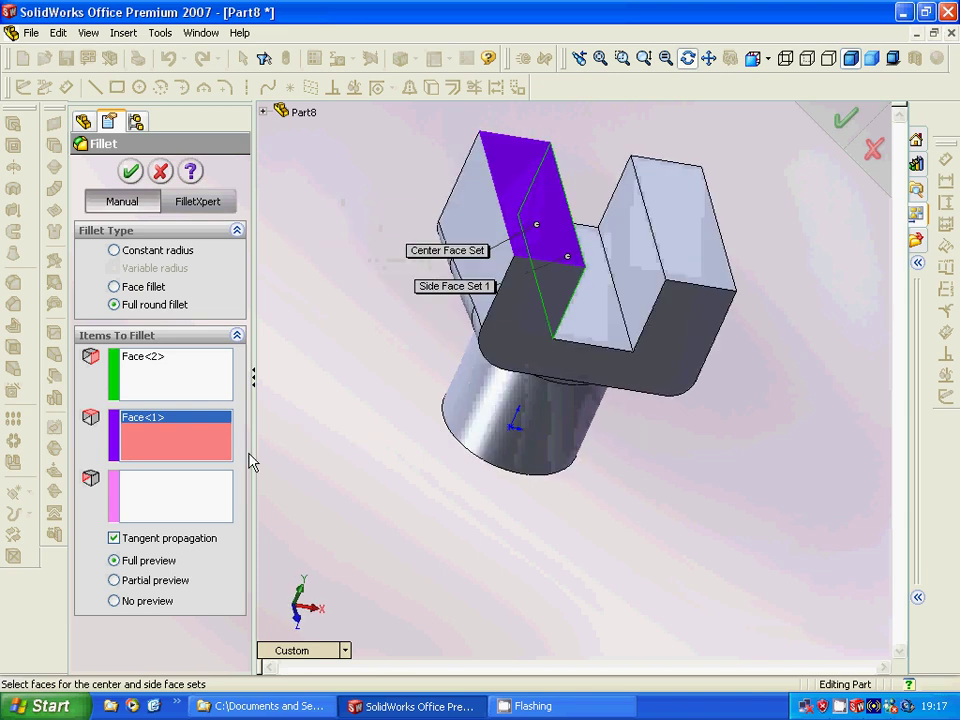
left_click(183, 508)
left_click(474, 220)
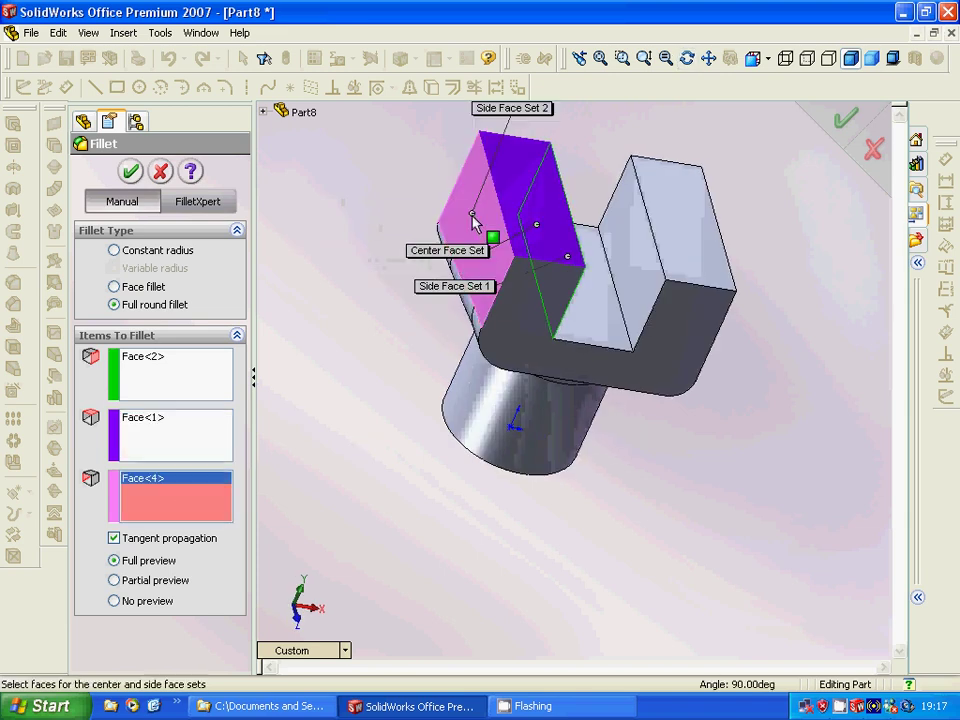
middle_click_drag(307, 422, 219, 386)
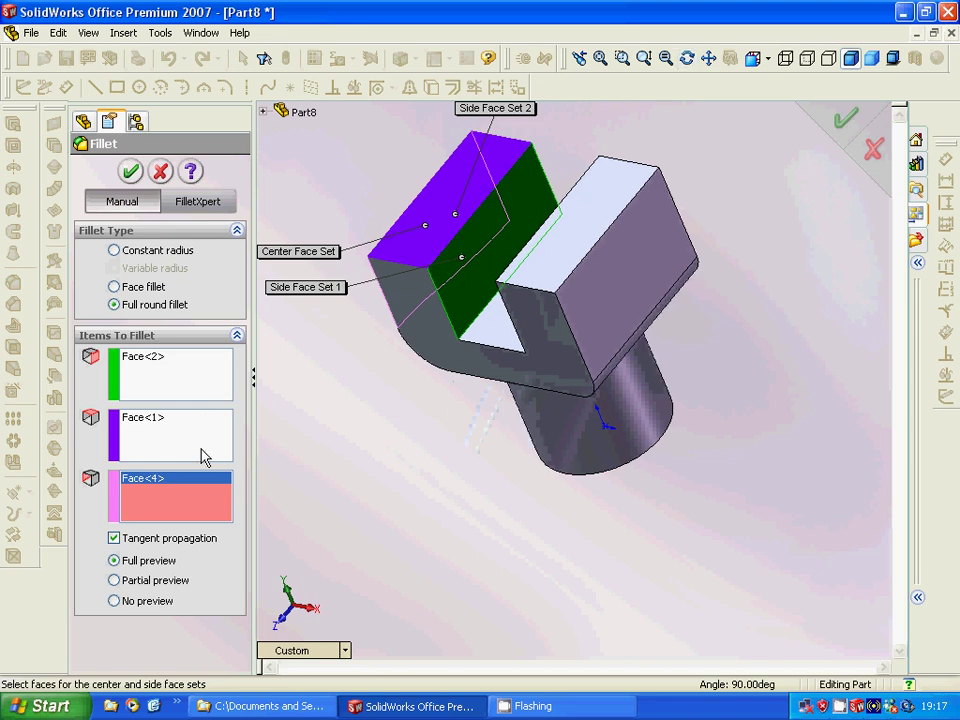
left_click(130, 172)
Start a variable radius fillet on the edge where the slot floor meets the square upright's inner wall
middle_click_drag(358, 392, 418, 367)
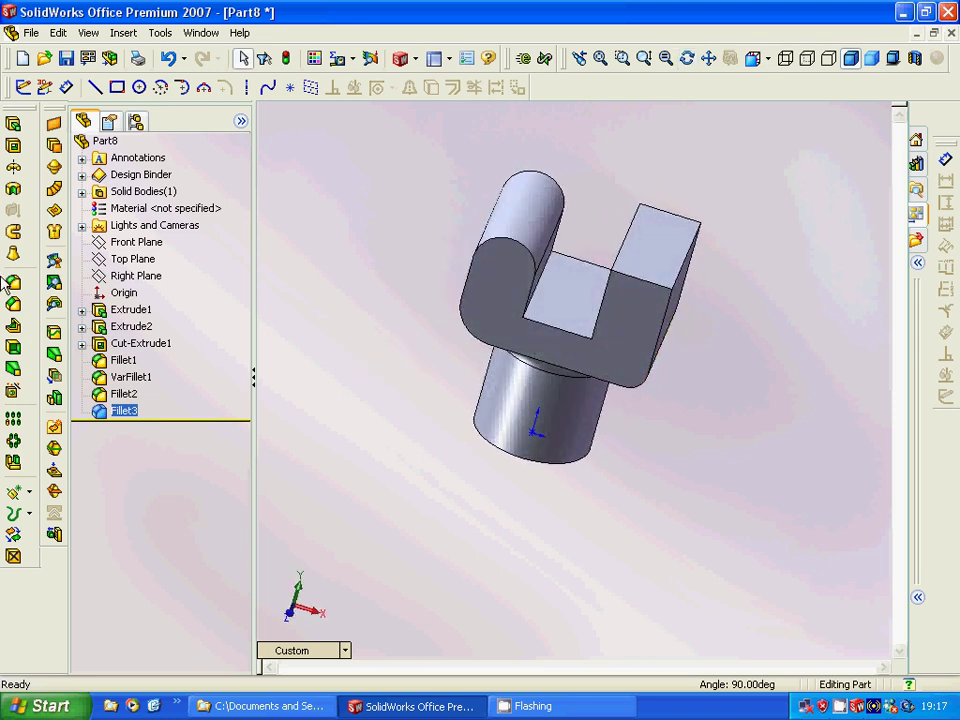
left_click(14, 230)
middle_click_drag(430, 369, 426, 377)
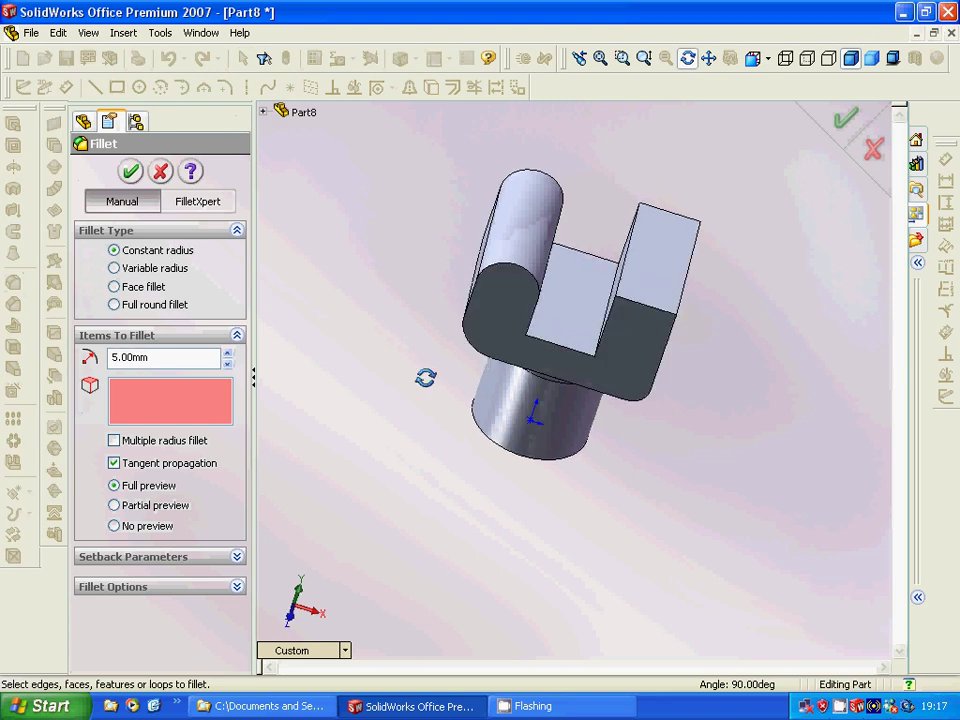
left_click(116, 267)
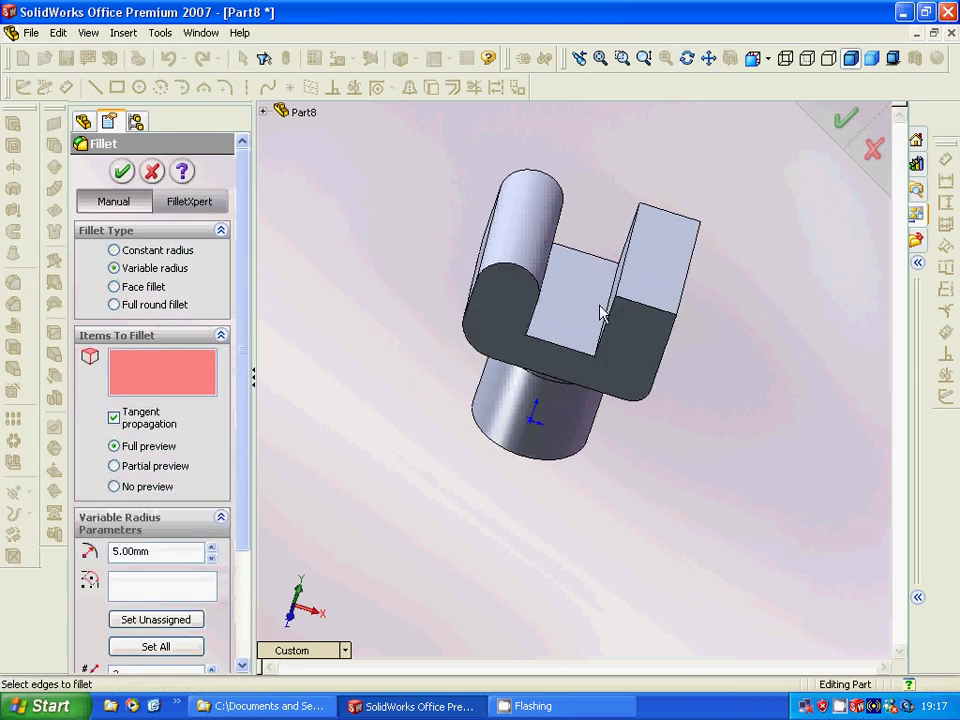
mouse_move(600, 306)
middle_mouse_down()
mouse_move(632, 306)
mouse_move(596, 328)
middle_mouse_up()
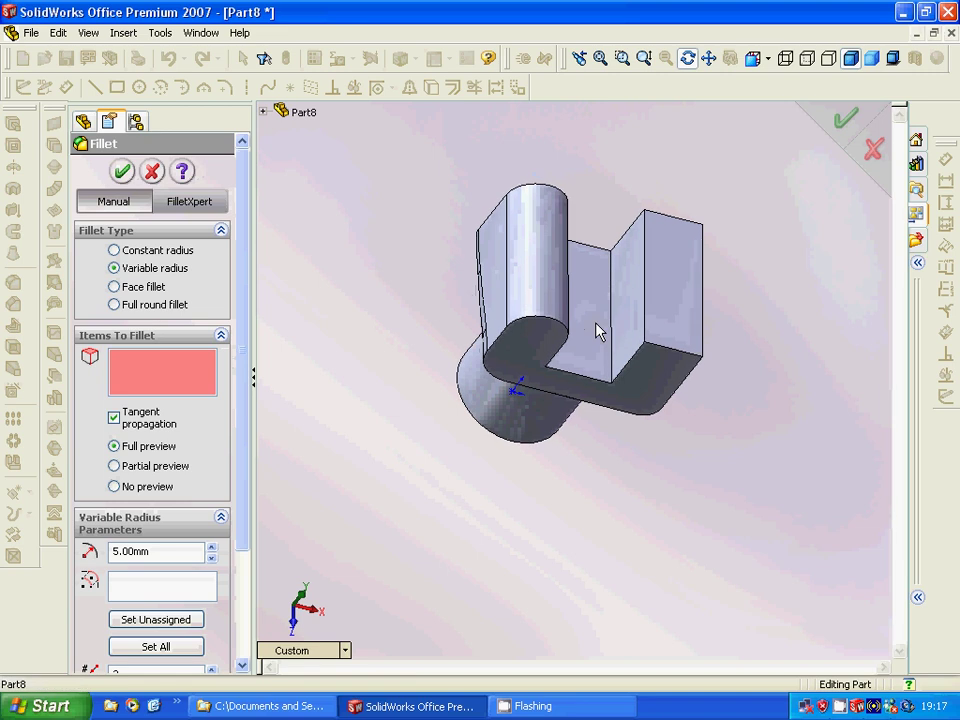
left_click(612, 310)
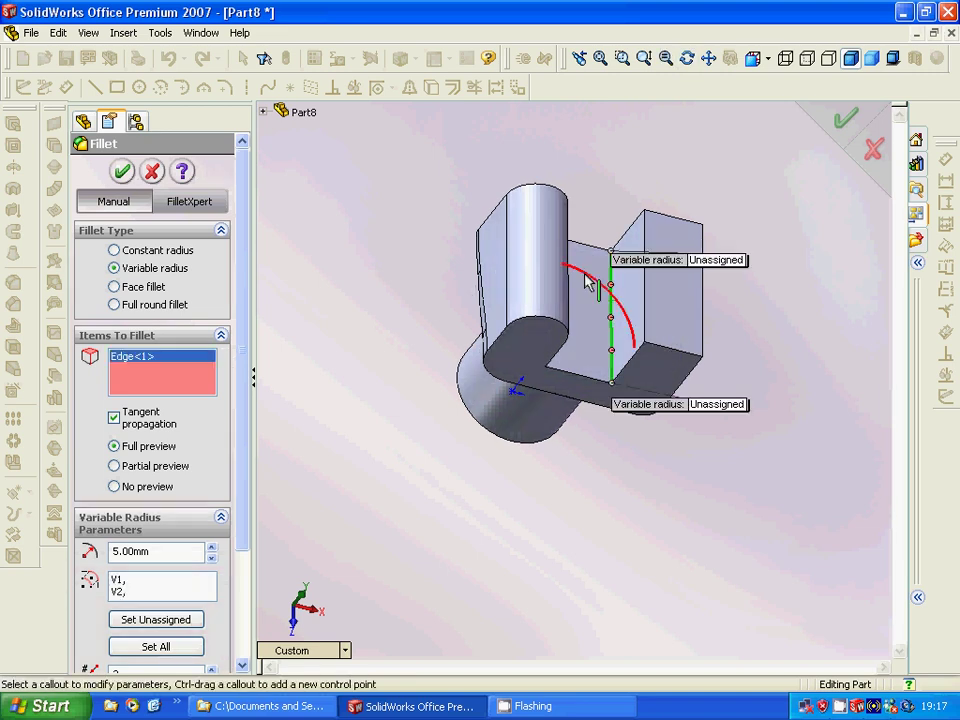
Set the variable radius to 2 mm at vertex V2 and 5 mm at vertex V1 of the slot edge
left_click(127, 582)
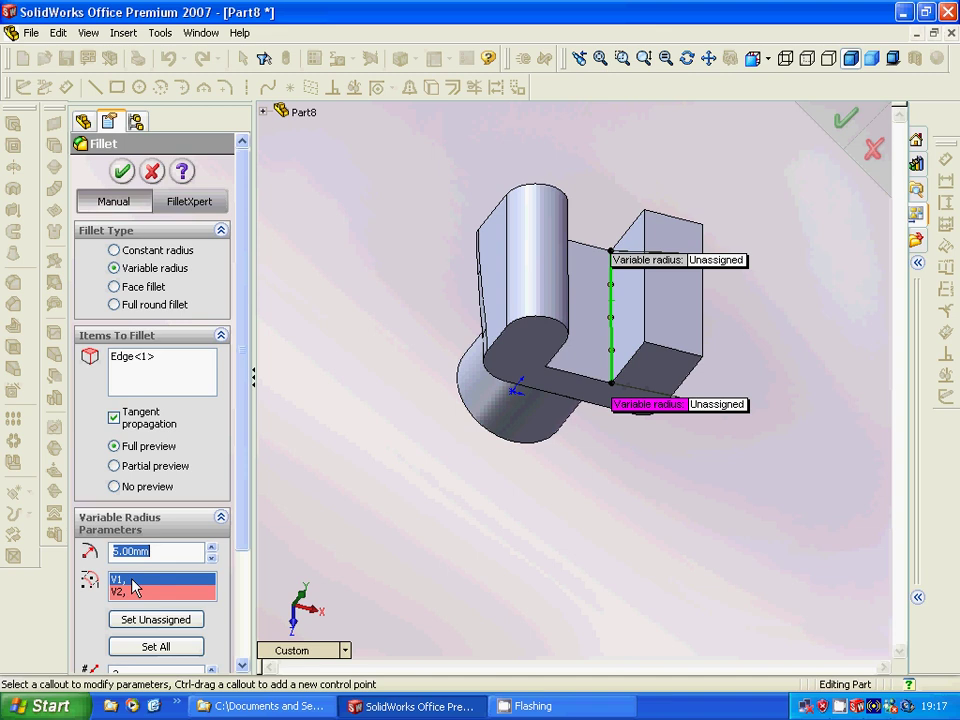
left_click(128, 594)
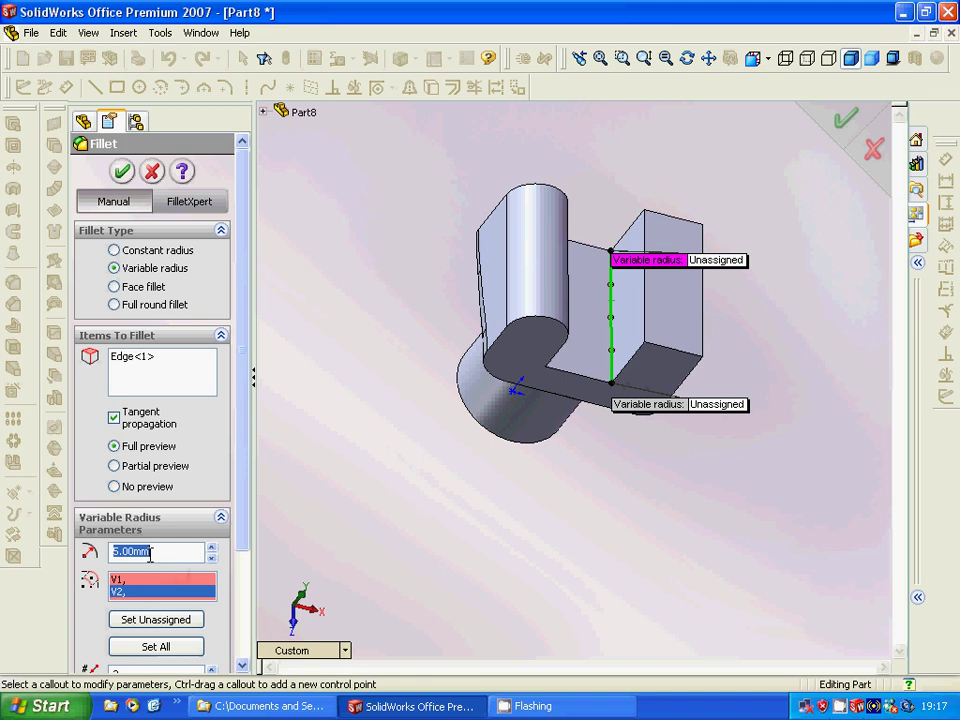
type("2")
key("Return")
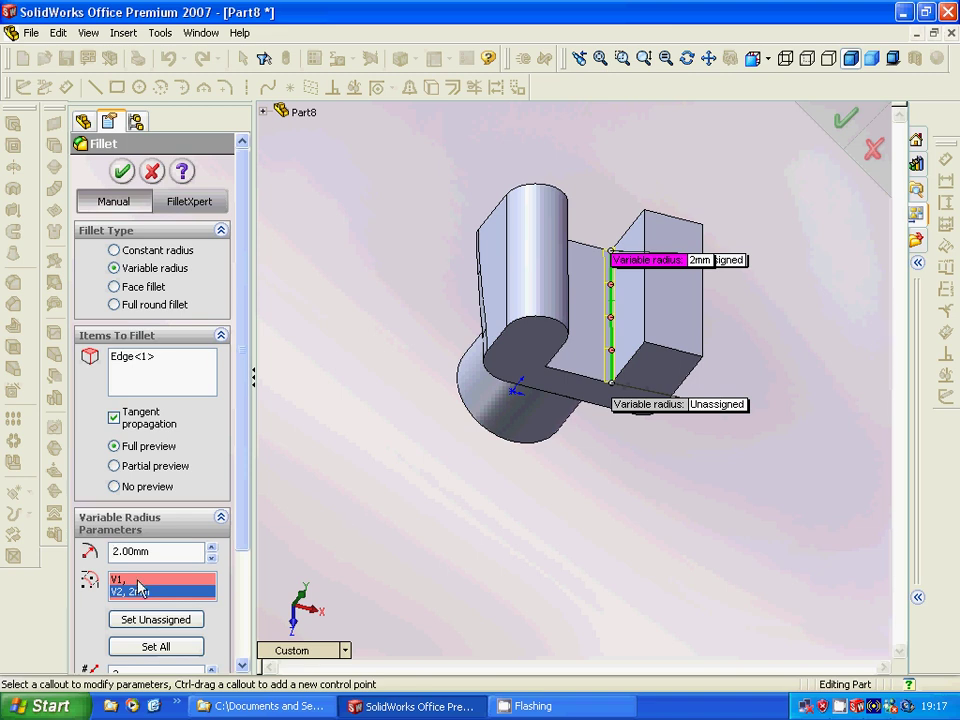
left_click(122, 579)
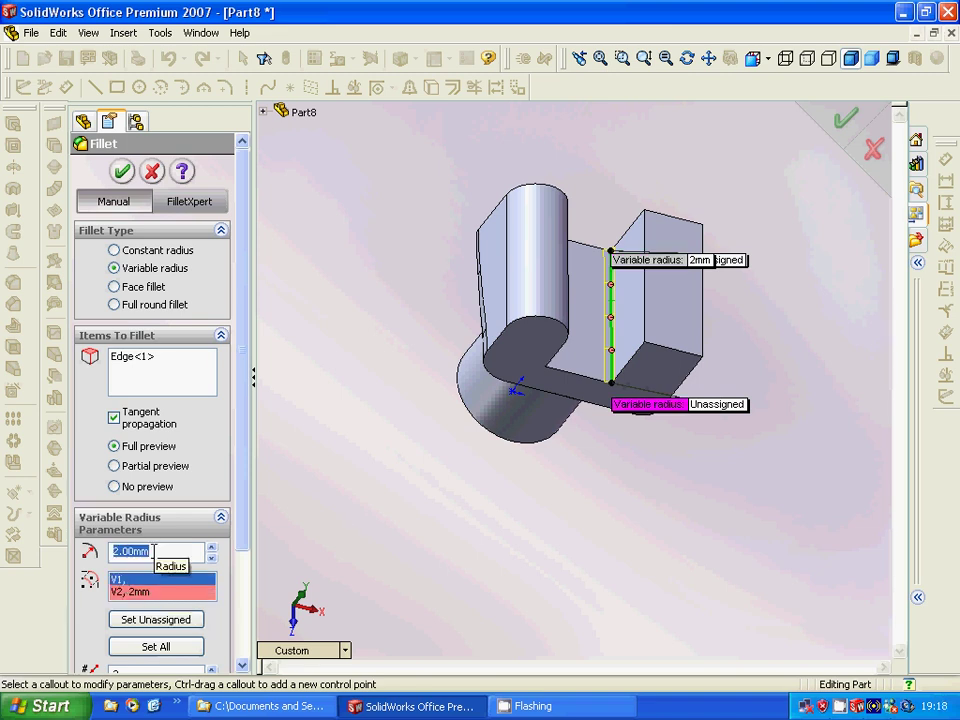
type("5")
key("Return")
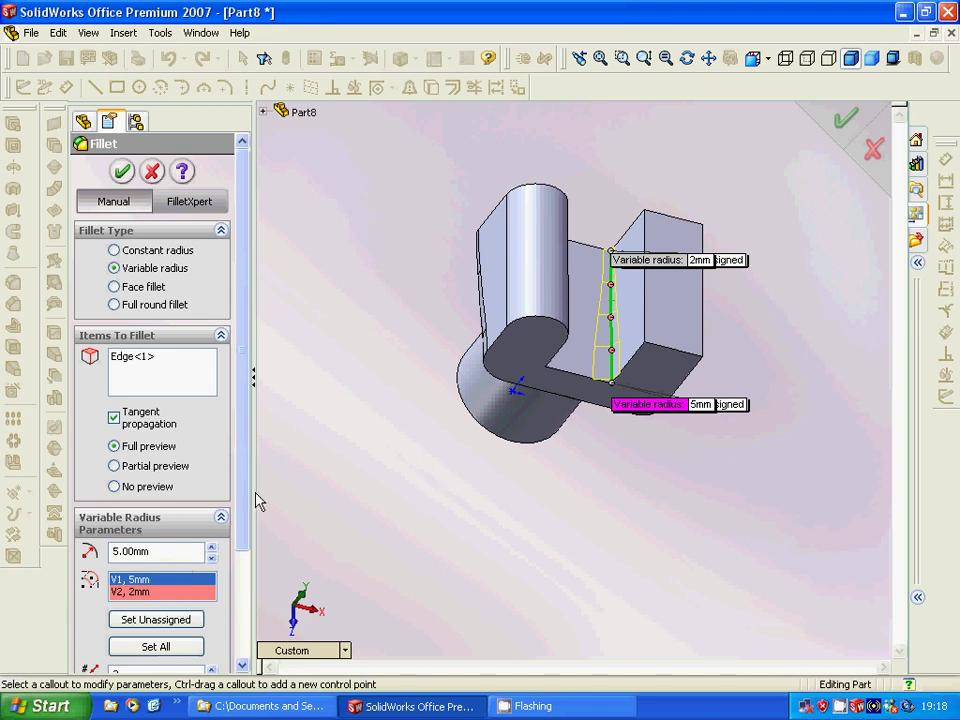
Apply the variable radius fillet to the slot floor edge at the square upright
left_click(121, 171)
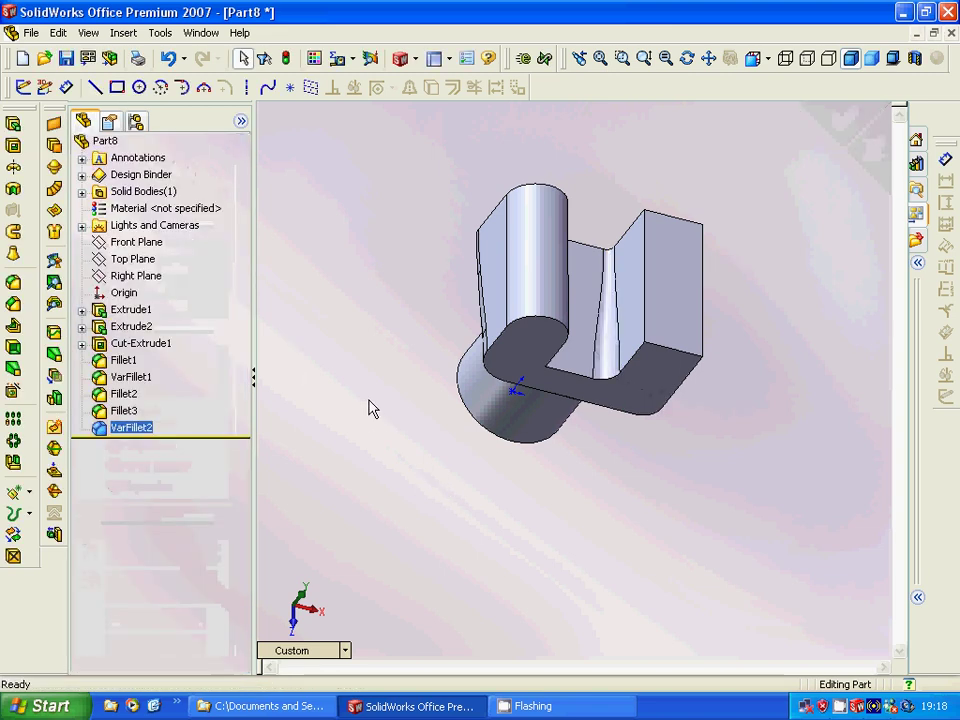
middle_click_drag(369, 407, 338, 370)
left_click(131, 376, "ctrl")
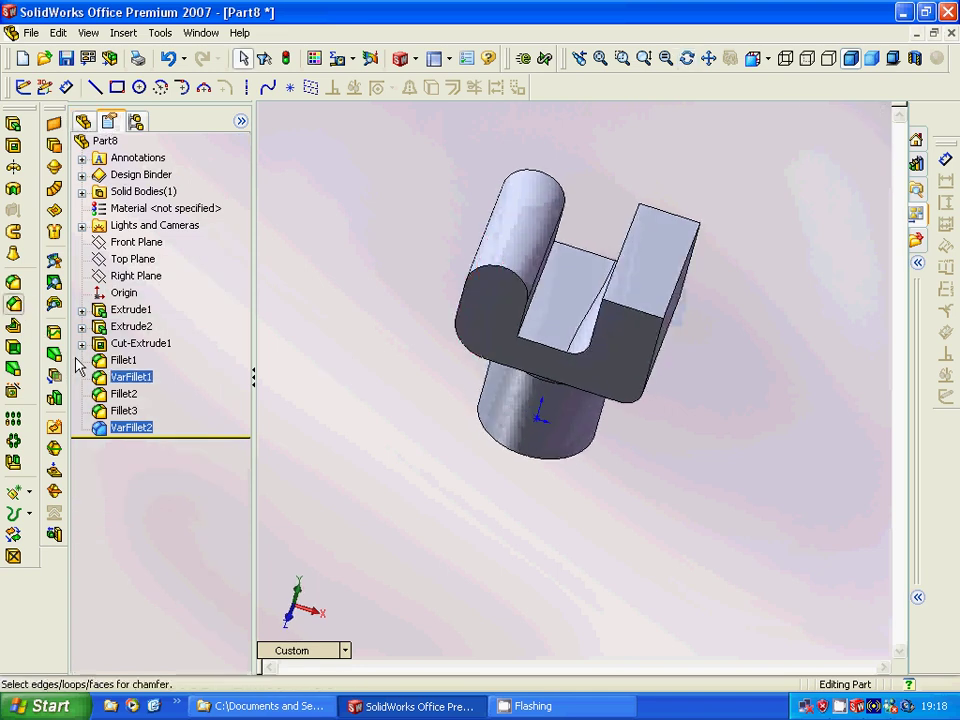
Chamfer the outer top edge of the square upright with a 5 mm distance and 45° angle
left_click(14, 305)
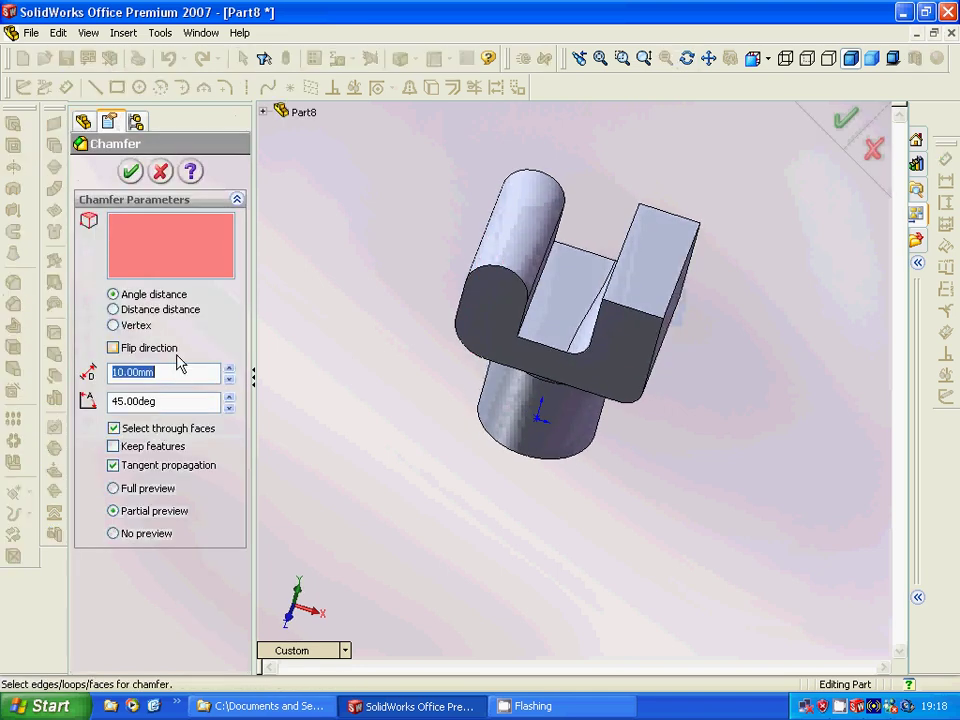
left_click(678, 299)
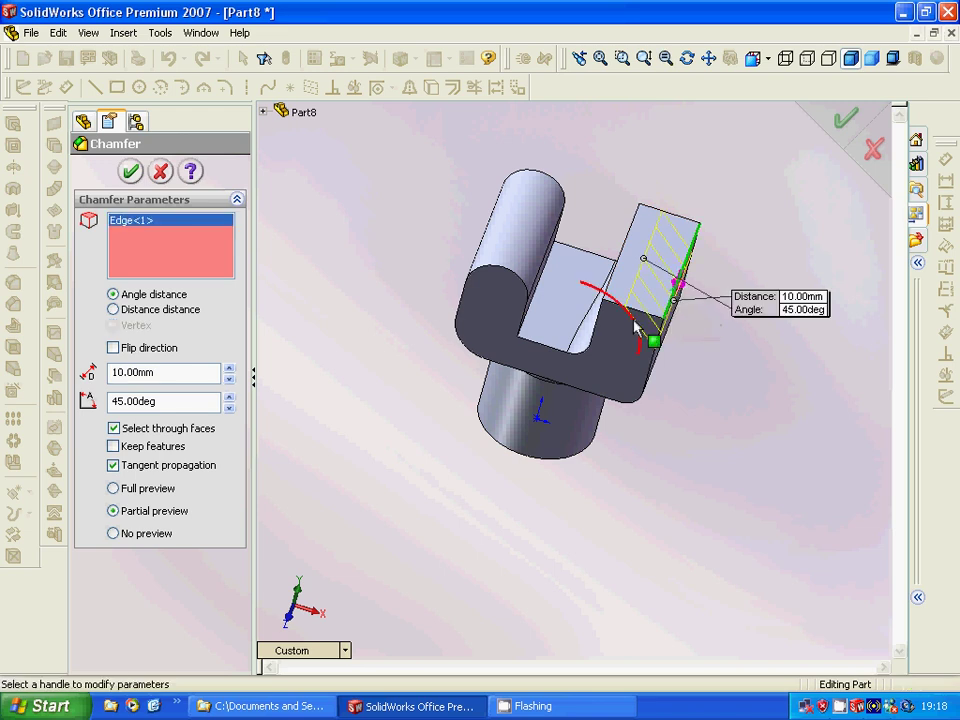
left_click_drag(156, 372, 70, 377)
type("5")
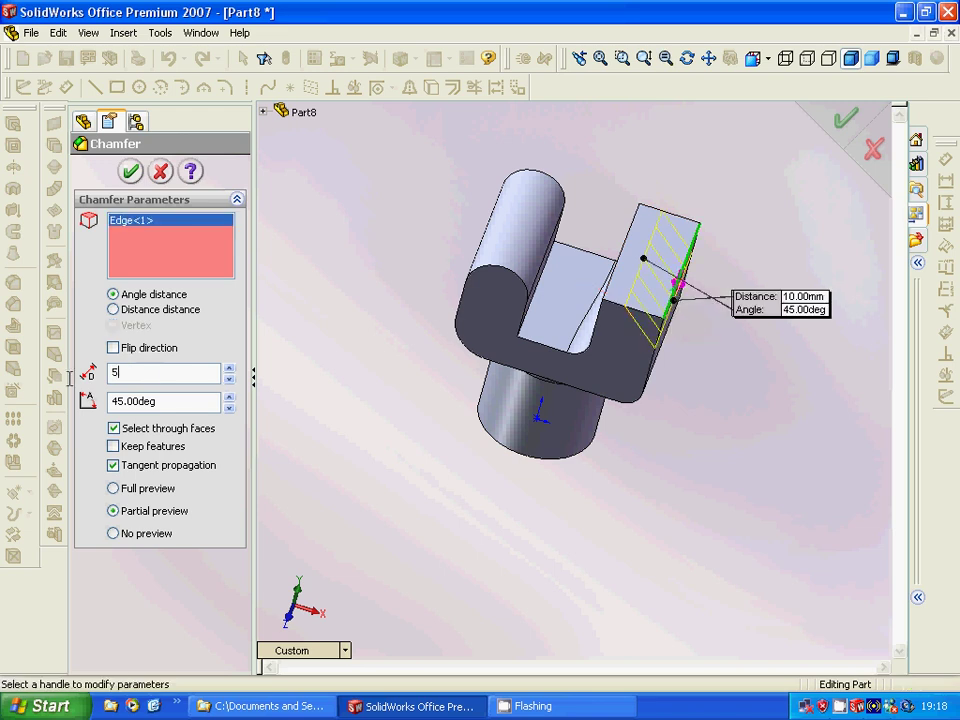
key("Return")
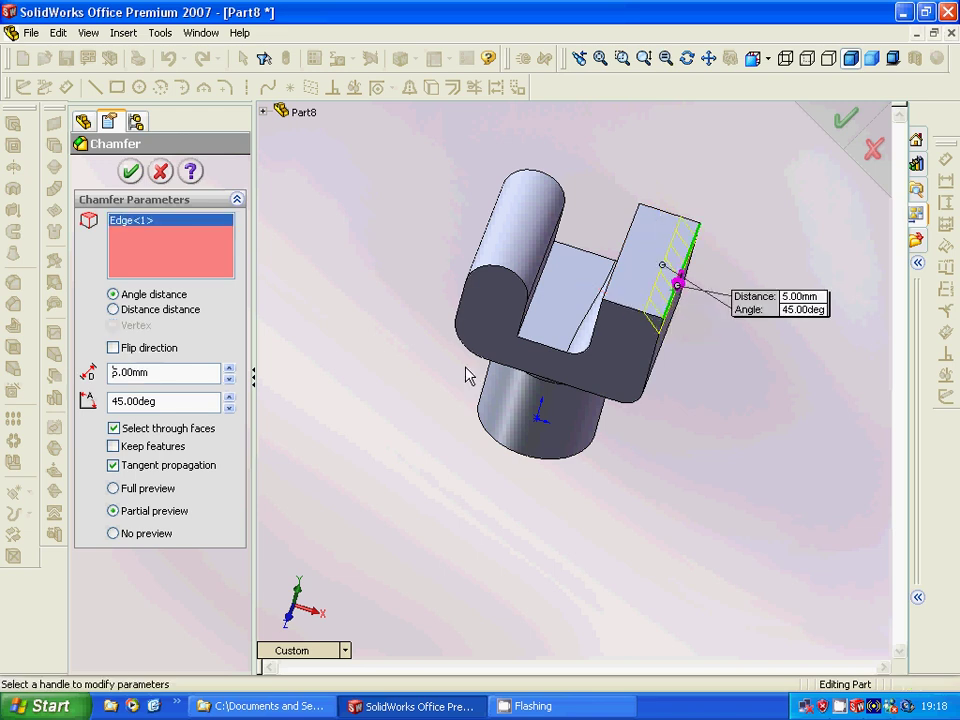
left_click(130, 170)
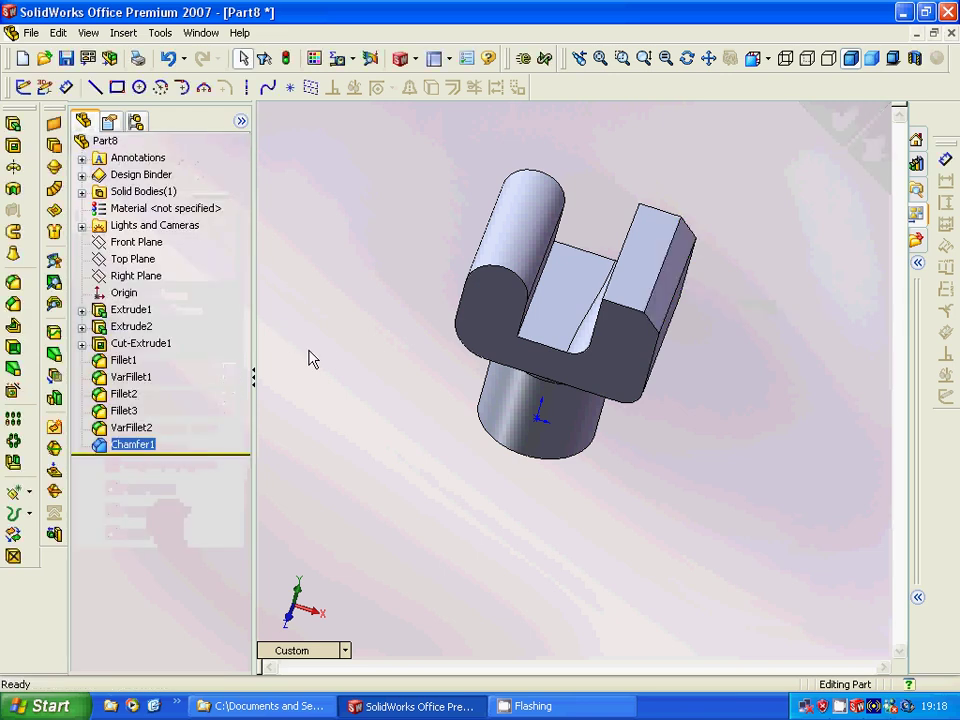
Add a distance-distance chamfer of 5 mm and 2 mm on the edge where the slot floor meets the rounded upright's inner wall
left_click(8, 283)
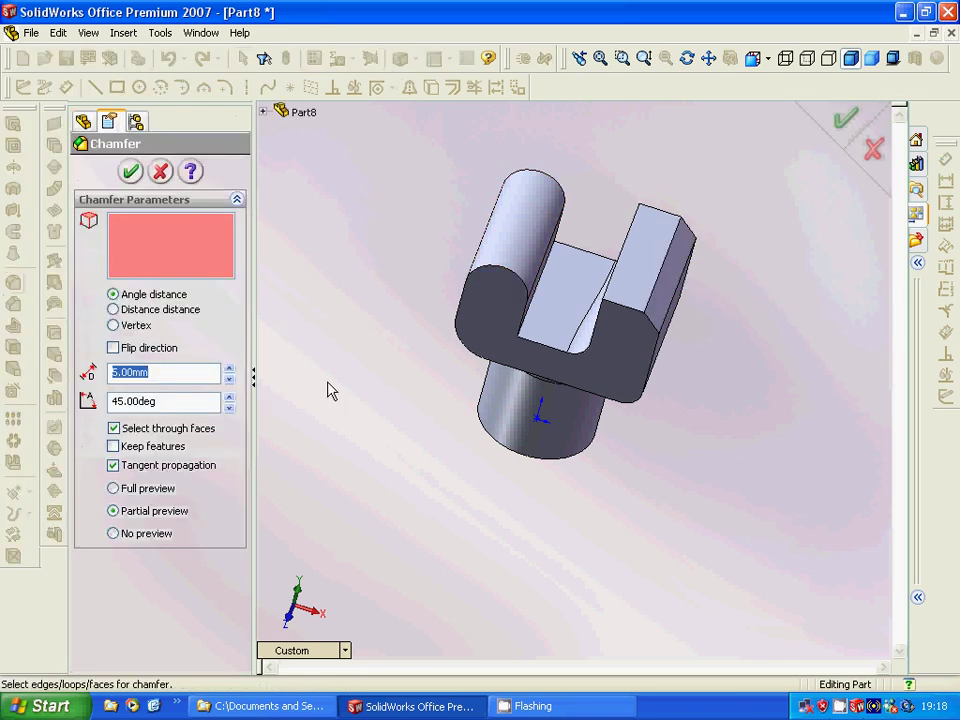
middle_click_drag(328, 390, 284, 358)
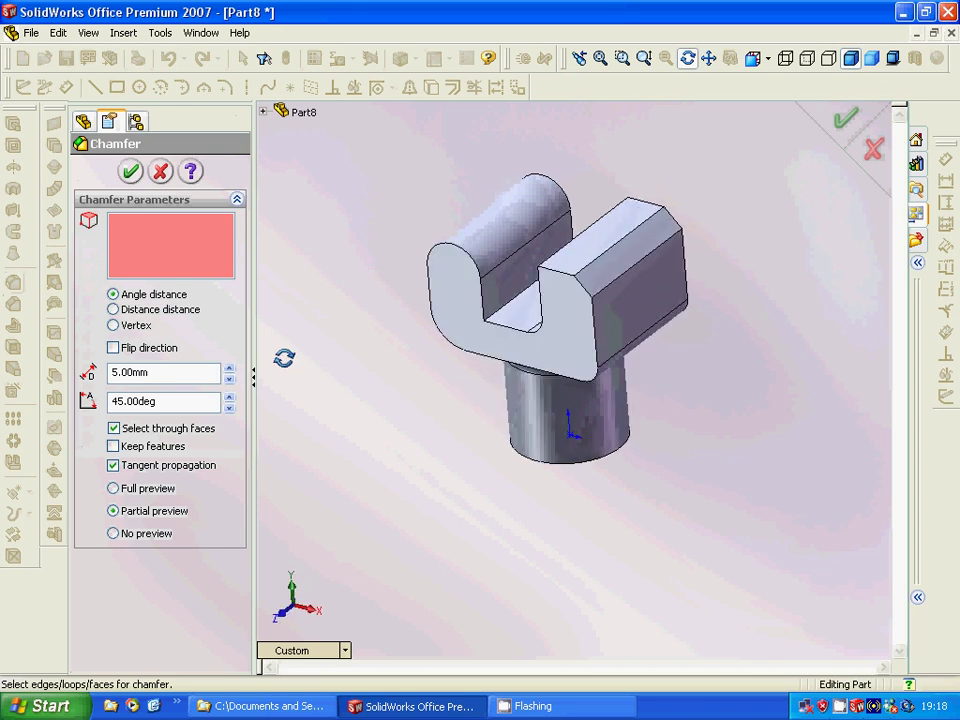
left_click(505, 315)
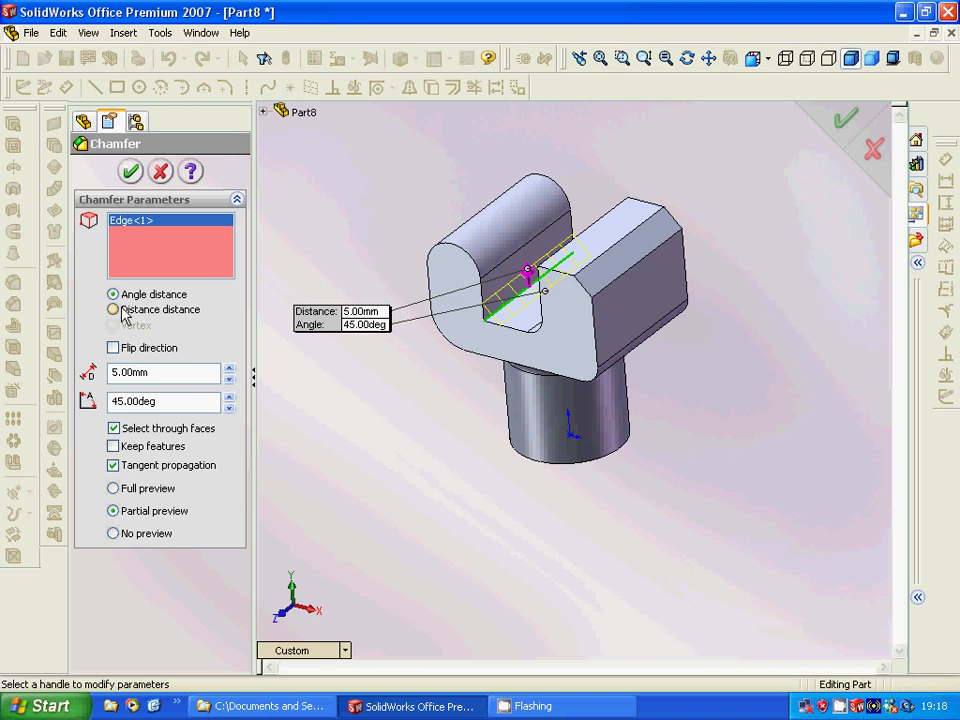
left_click(138, 312)
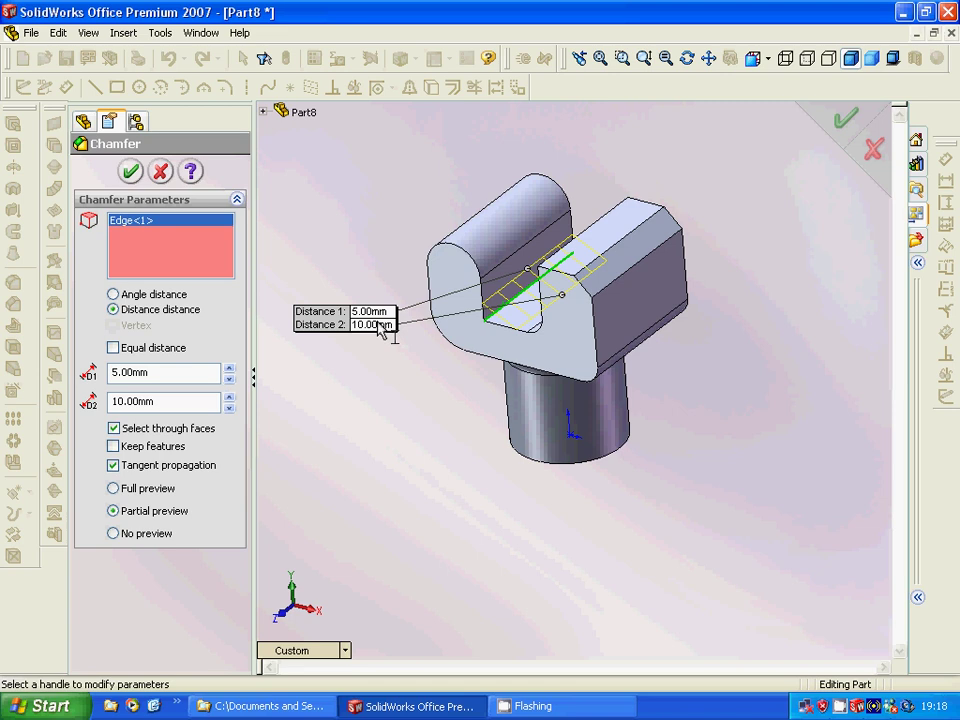
left_click(157, 401)
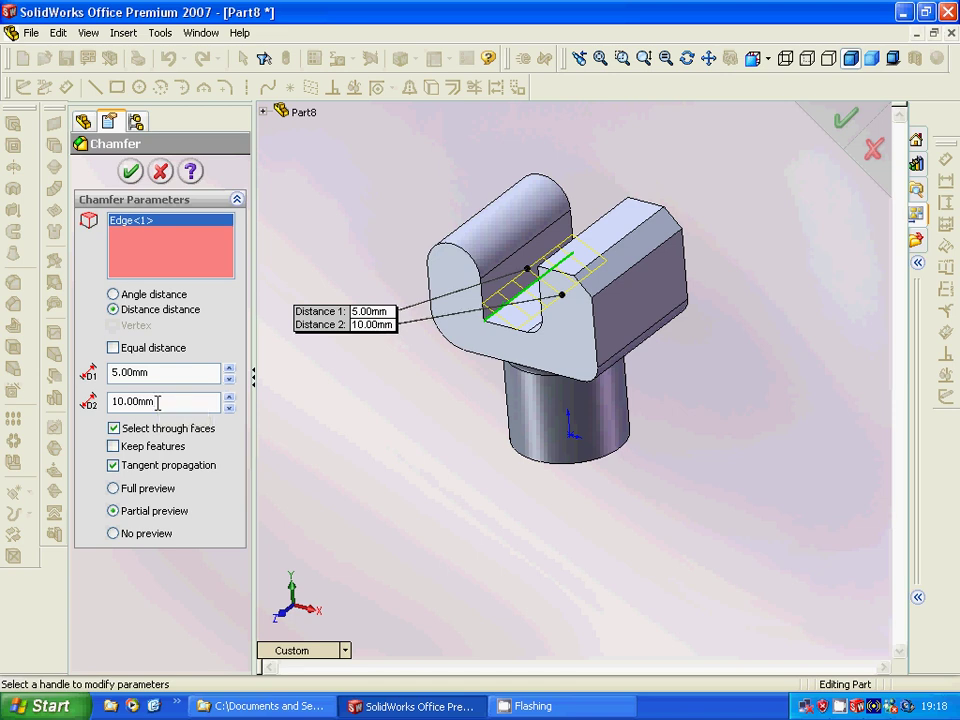
left_click_drag(157, 401, 103, 400)
type("2")
key("Return")
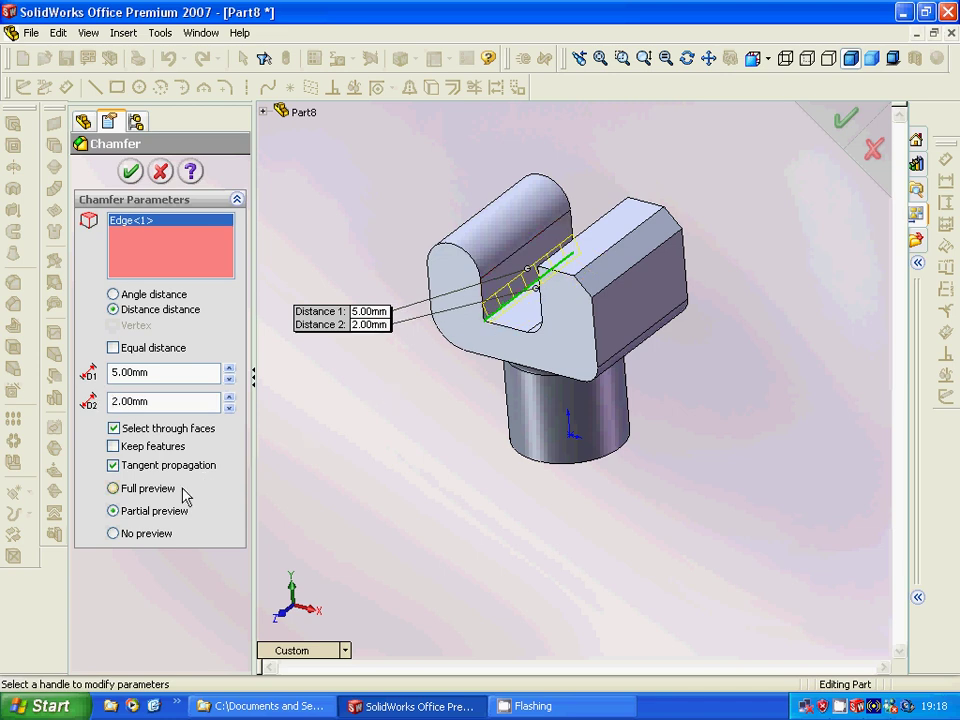
left_click(129, 171)
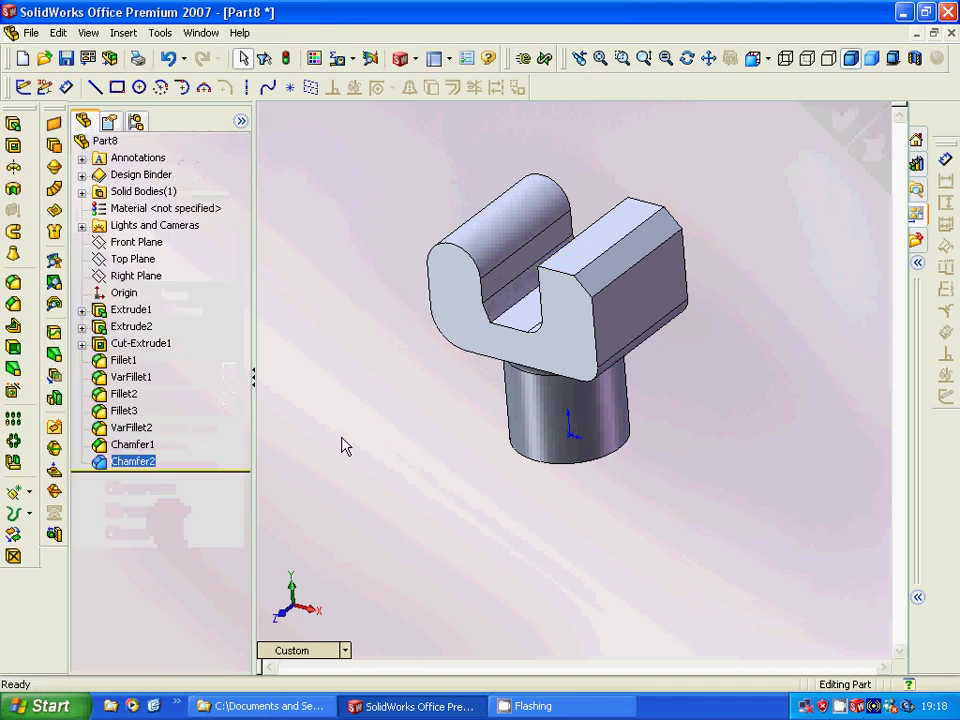
Chamfer the inner top edge of the square upright with a 5 mm distance and 15° angle
middle_click_drag(368, 426, 439, 433)
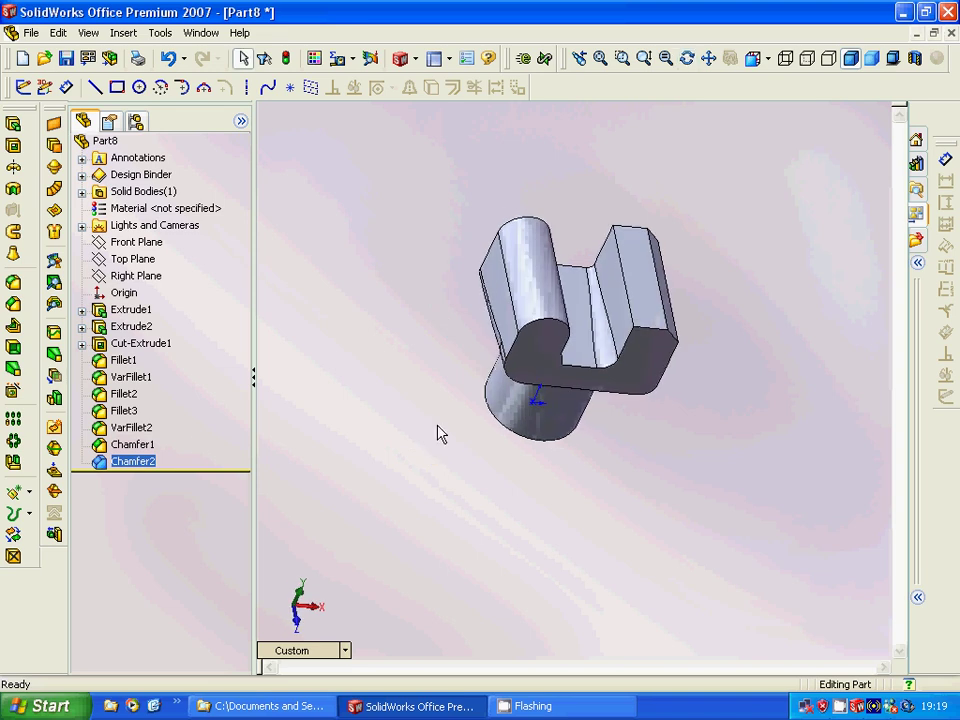
left_click(629, 311)
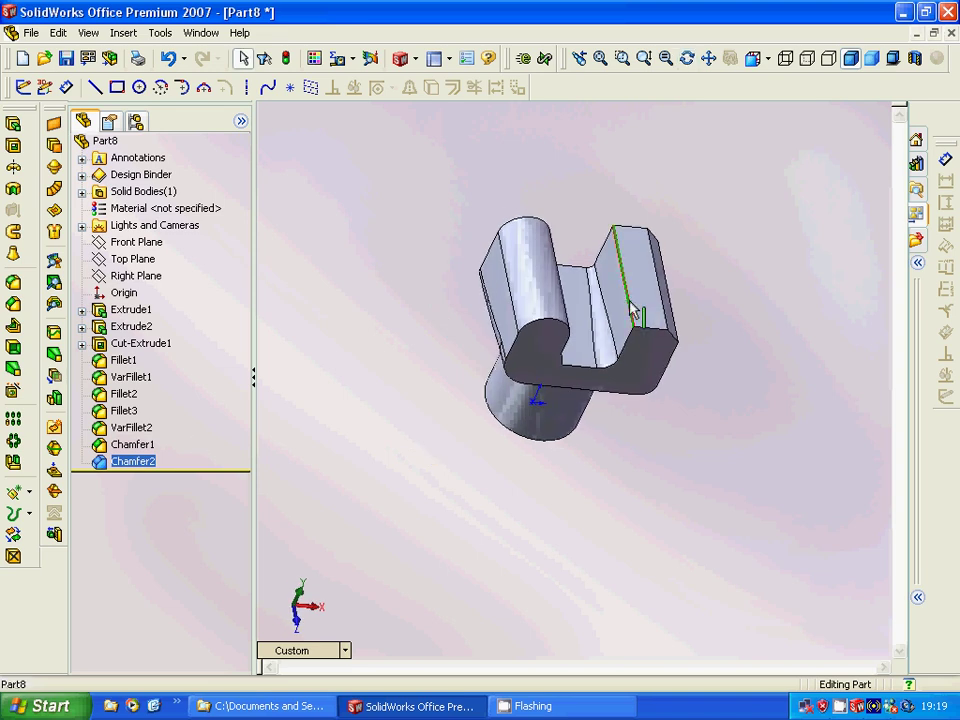
left_click(13, 303)
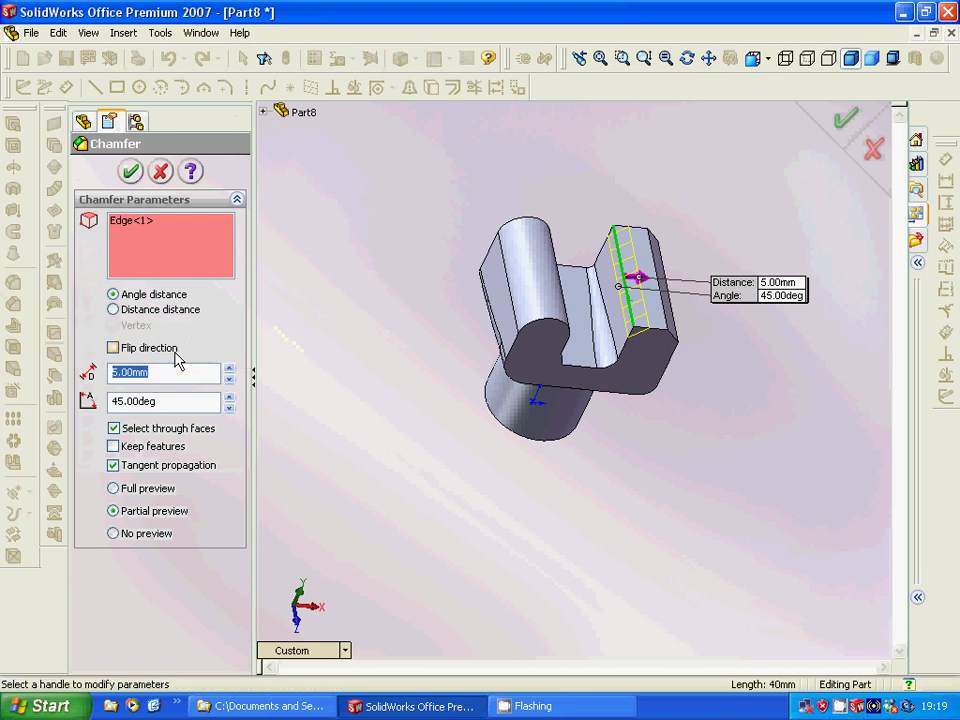
left_click(172, 406)
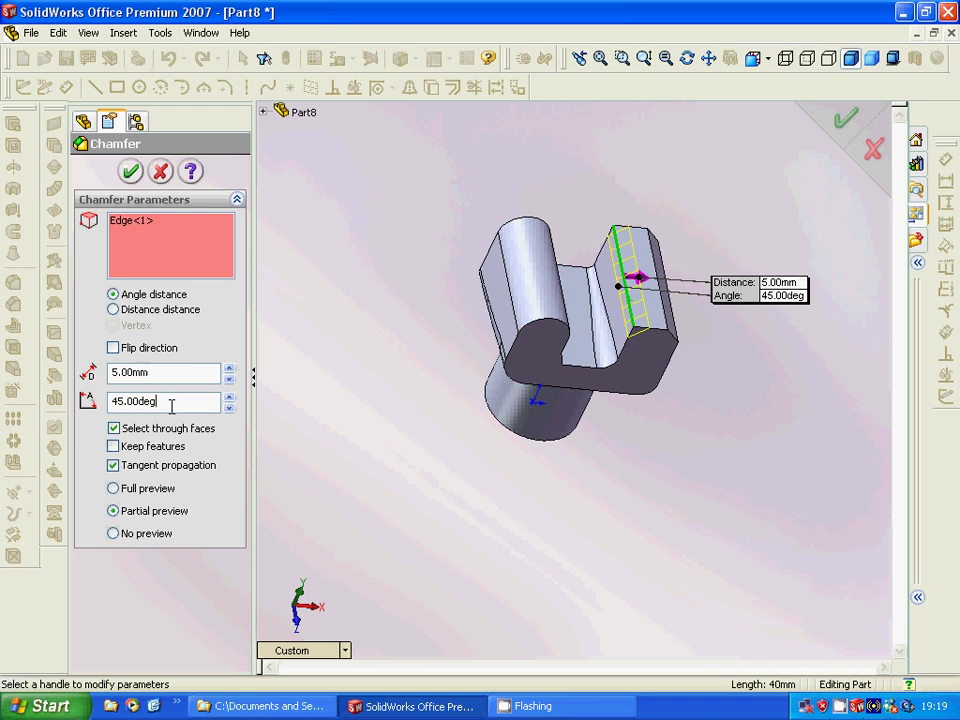
left_click_drag(172, 406, 106, 404)
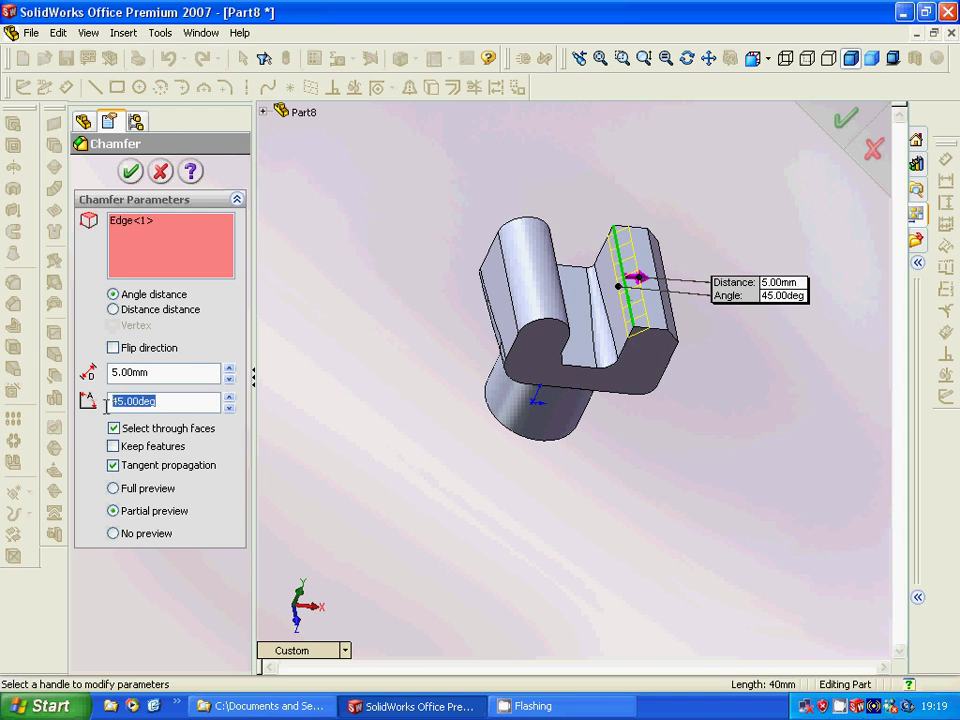
type("15")
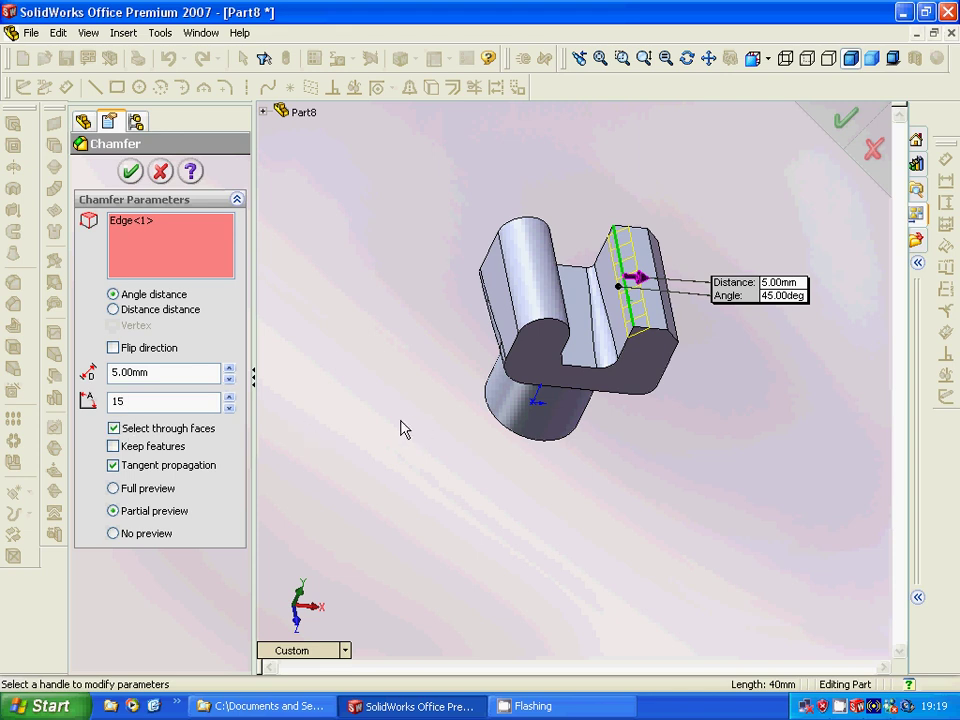
key("Return")
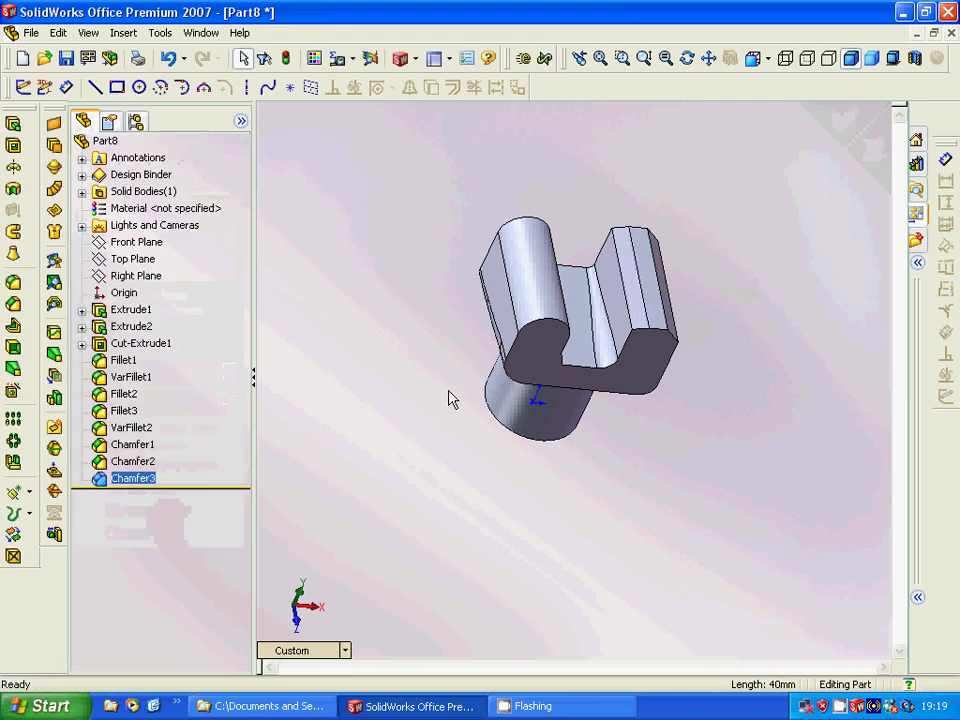
middle_click_drag(481, 389, 385, 350)
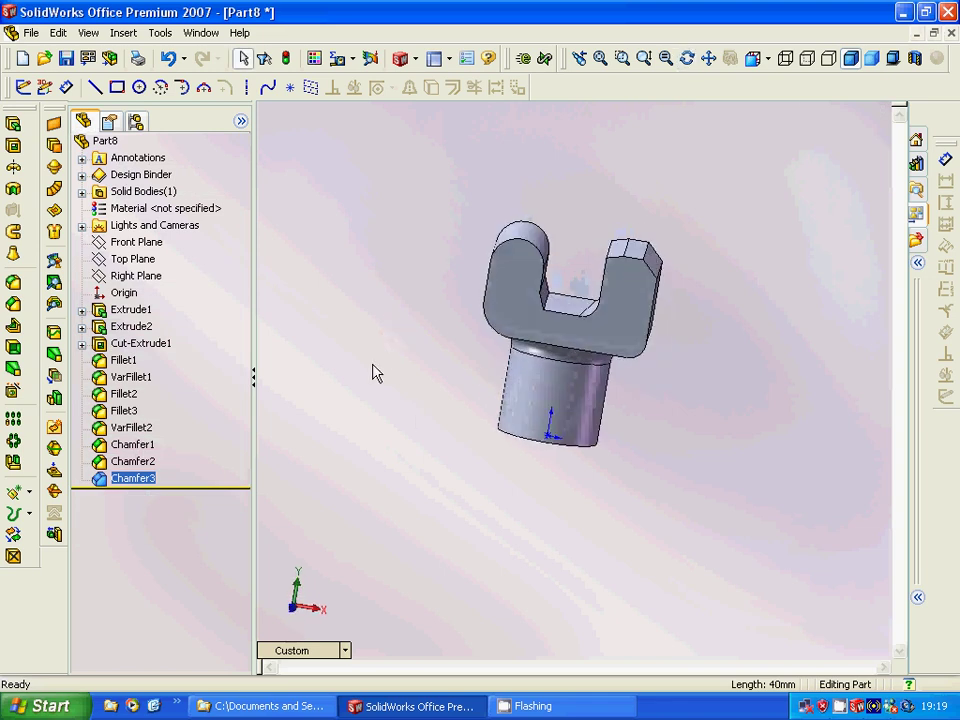